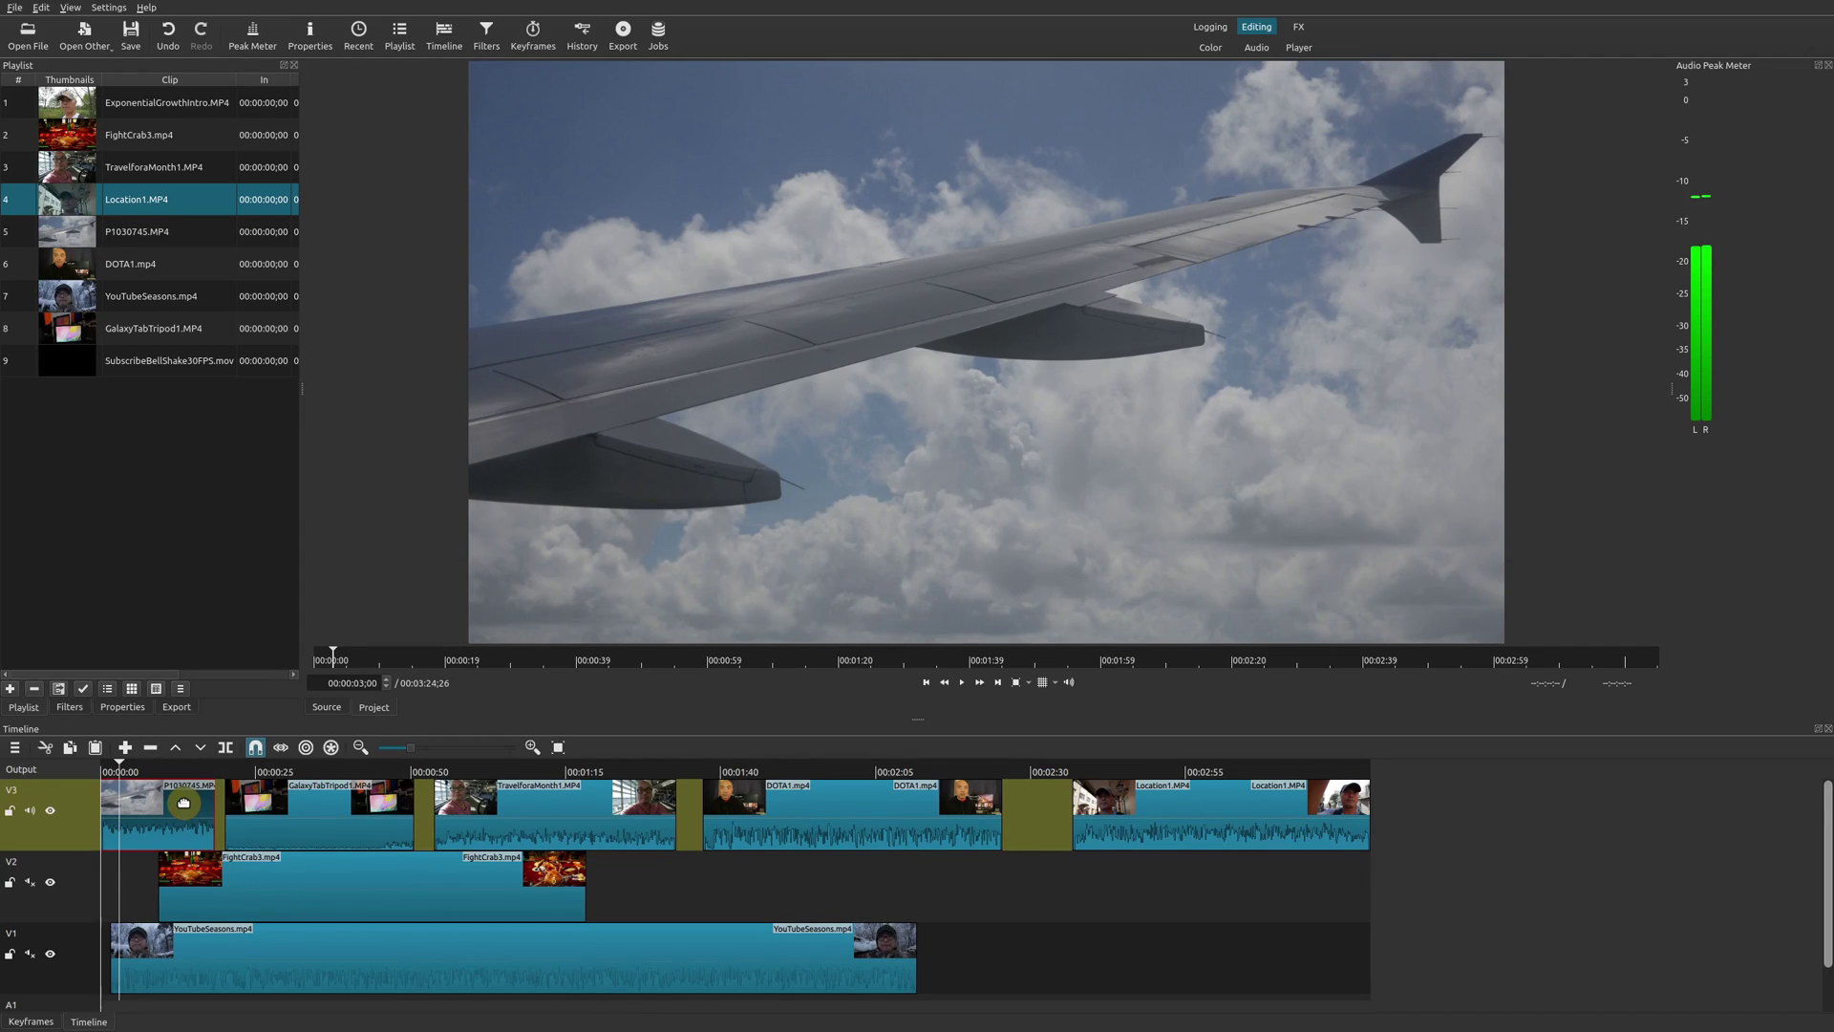
Add a Crop: Circle filter at 50% radius to the P1030745 airplane-wing clip.
left_click(70, 707)
left_click(15, 204)
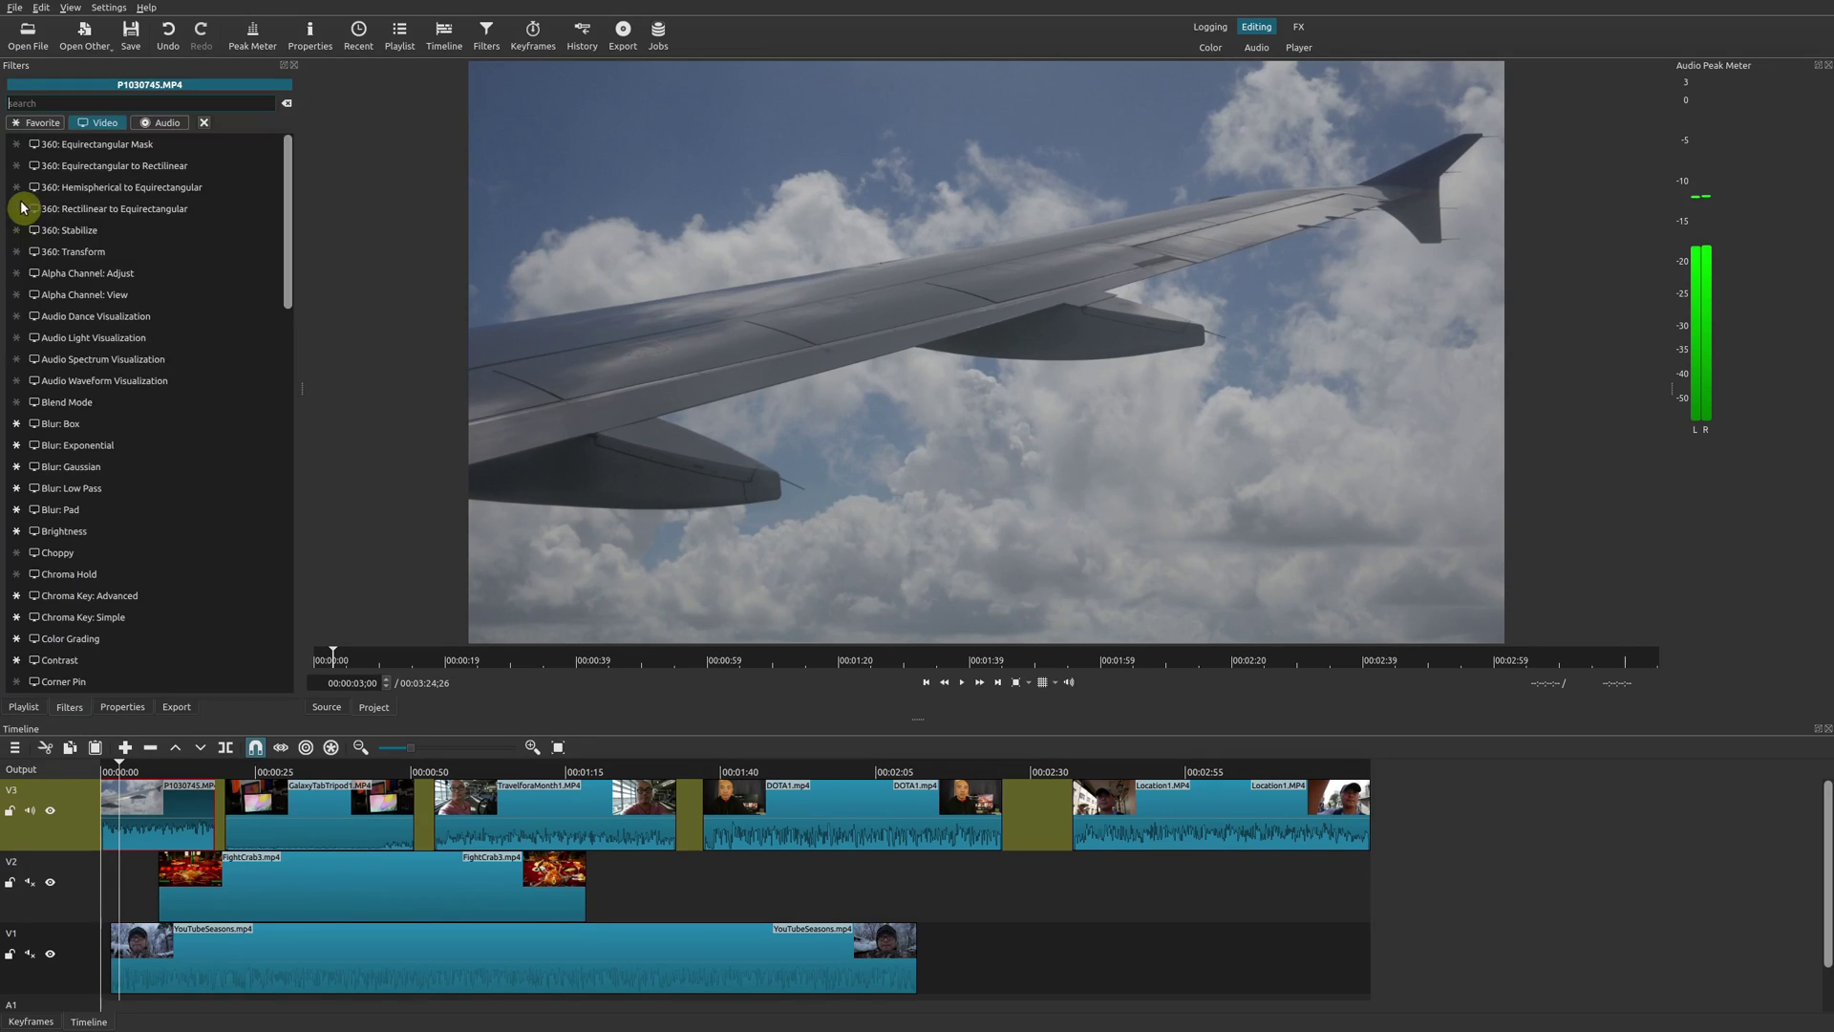
scroll(170, 523, "down", 1)
scroll(169, 524, "down", 2)
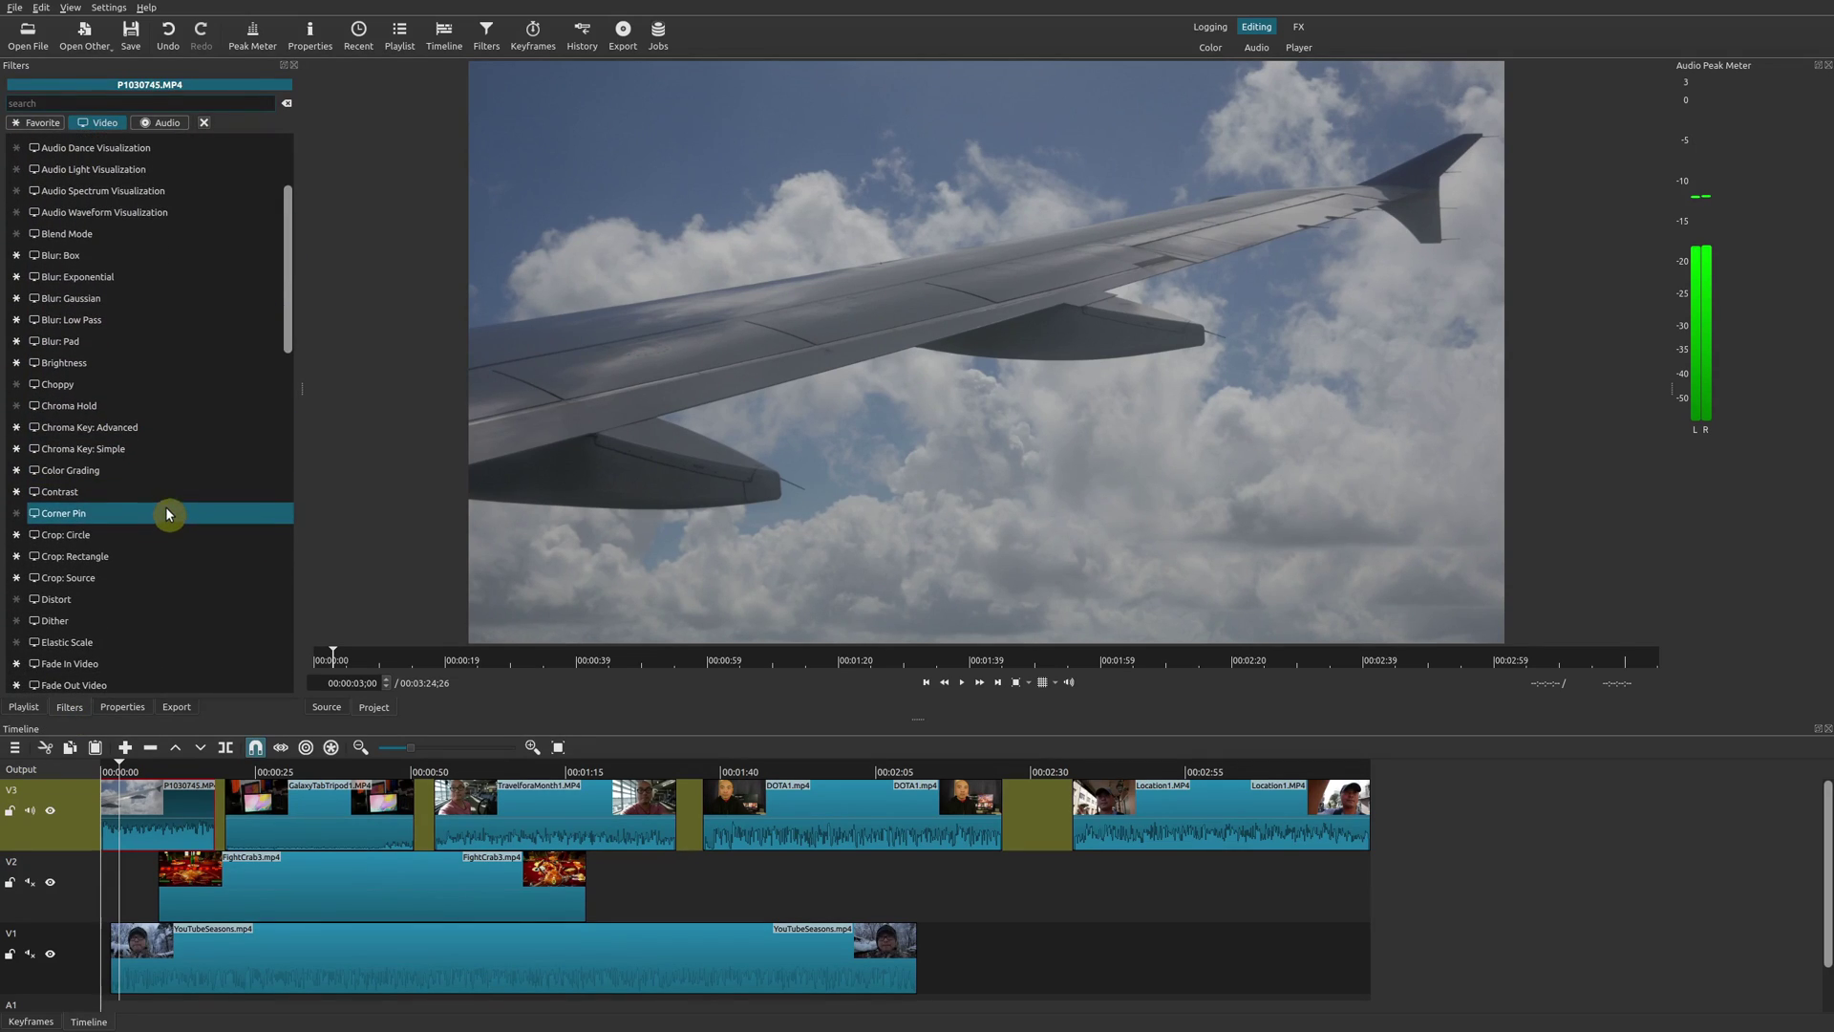
left_click(168, 535)
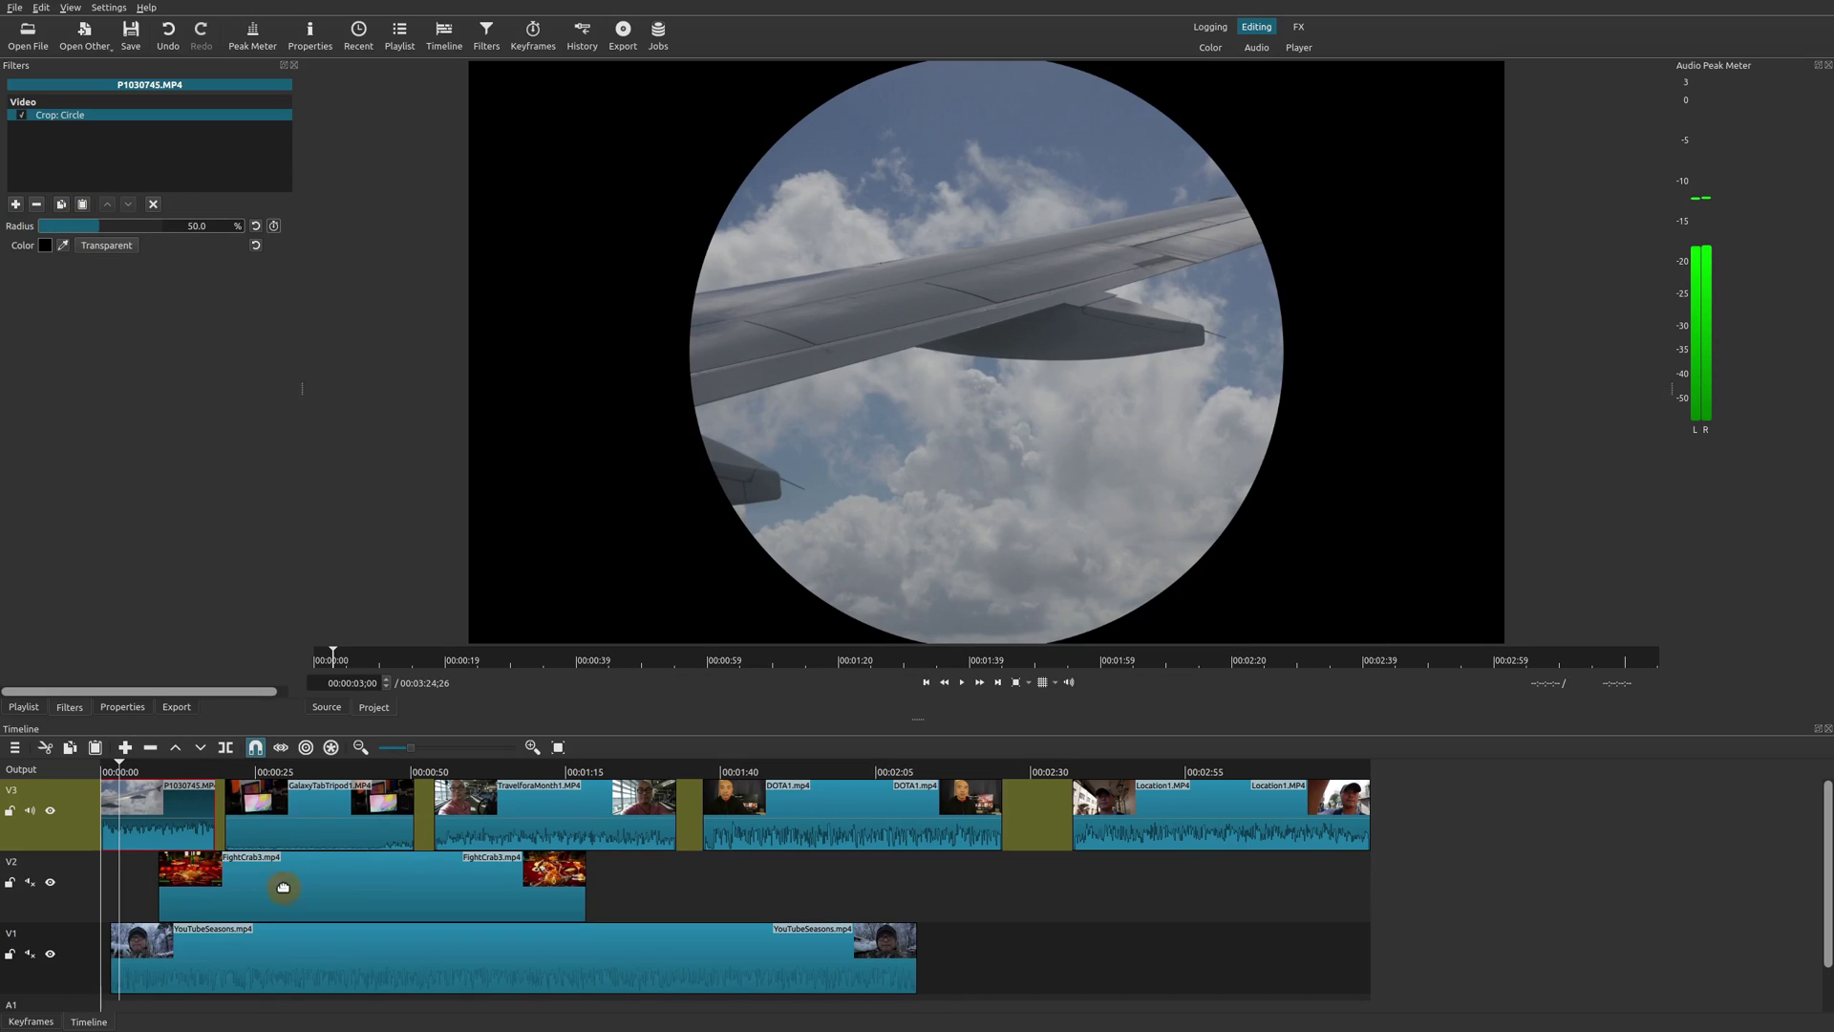
Paste the copied circular crop onto GalaxyTabTripod1 and preview it.
left_click(299, 785)
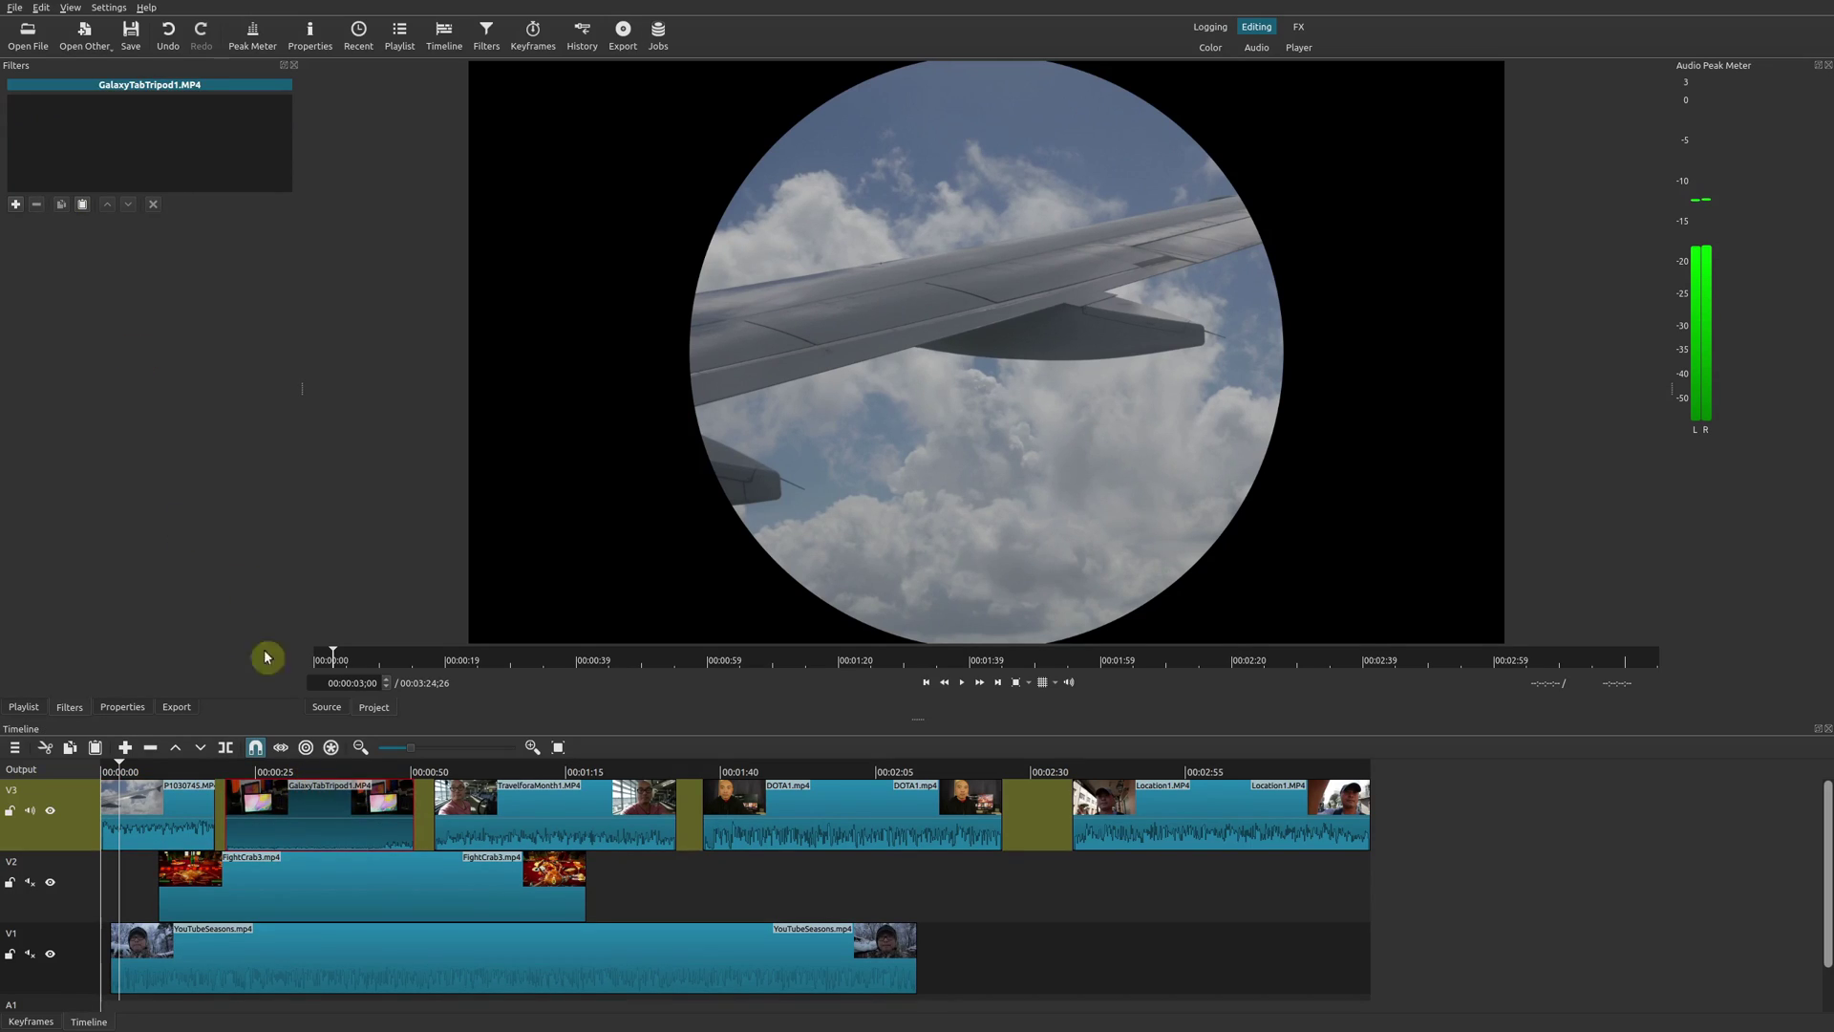
left_click(83, 204)
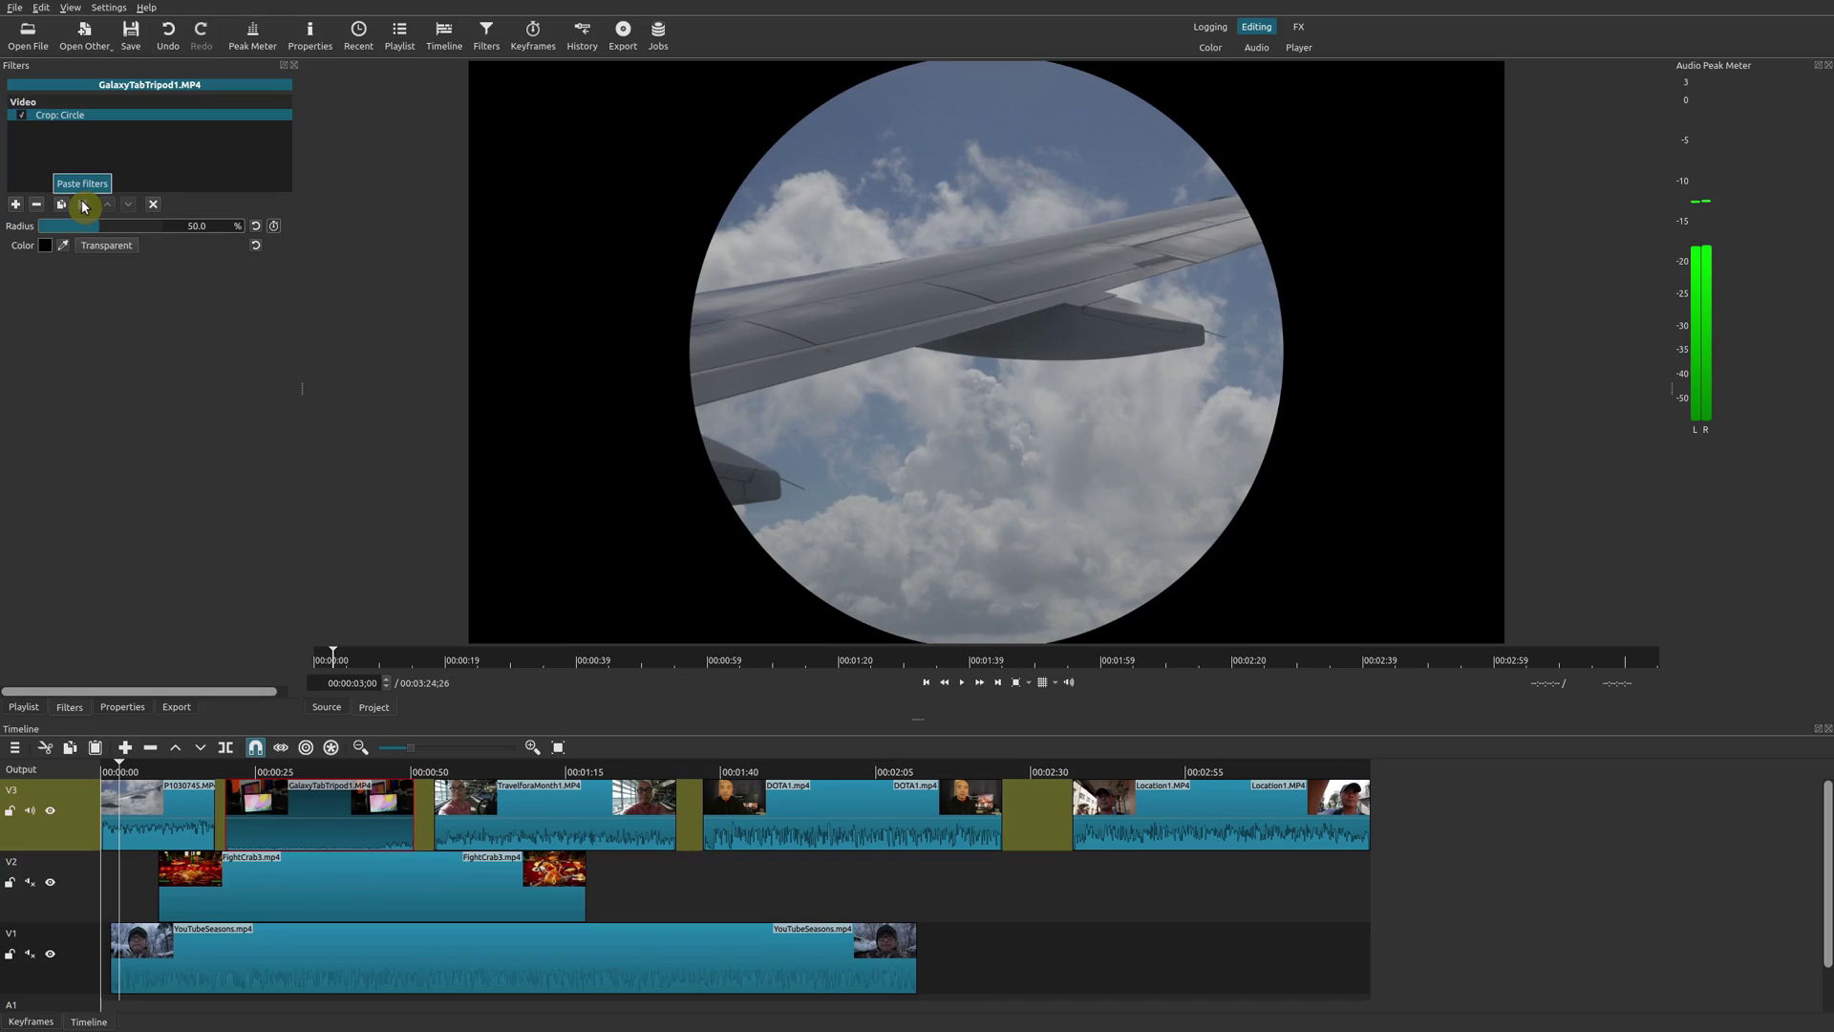
left_click(310, 772)
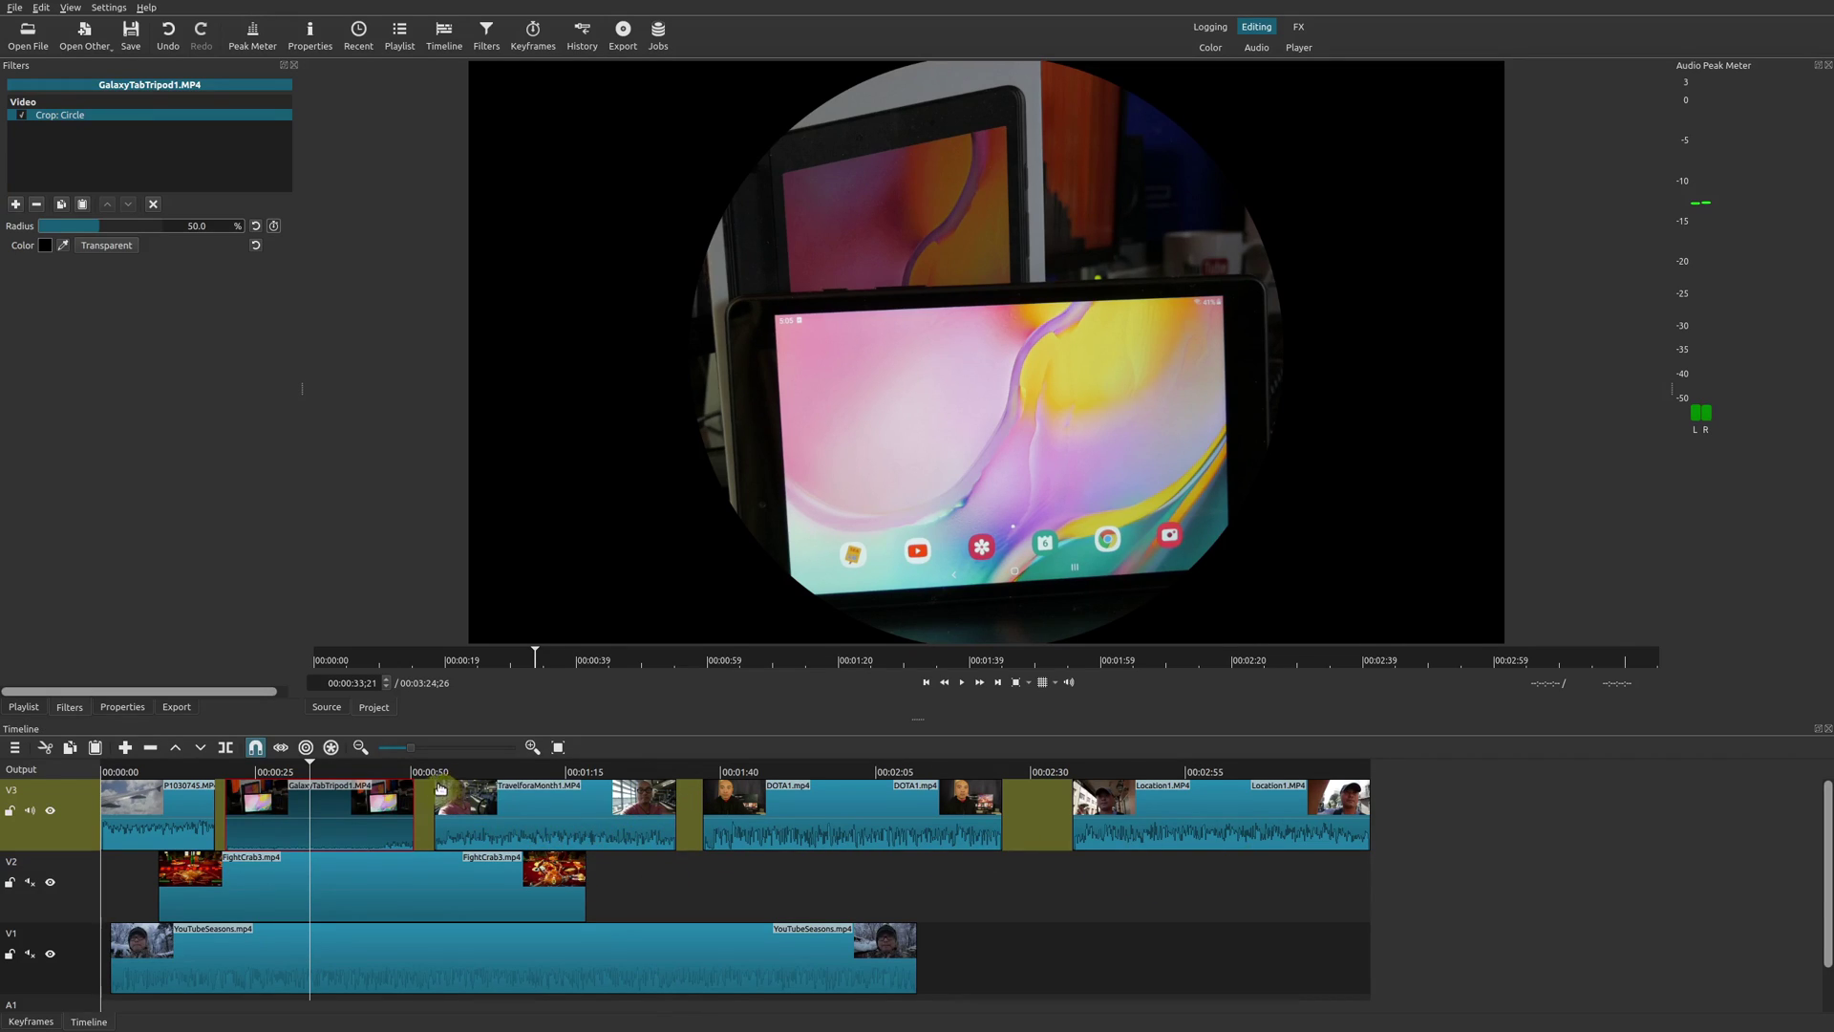
Paste the crop onto TravelforaMonth1, DOTA1 and Location1 together, then check which clips received it.
left_click(548, 818)
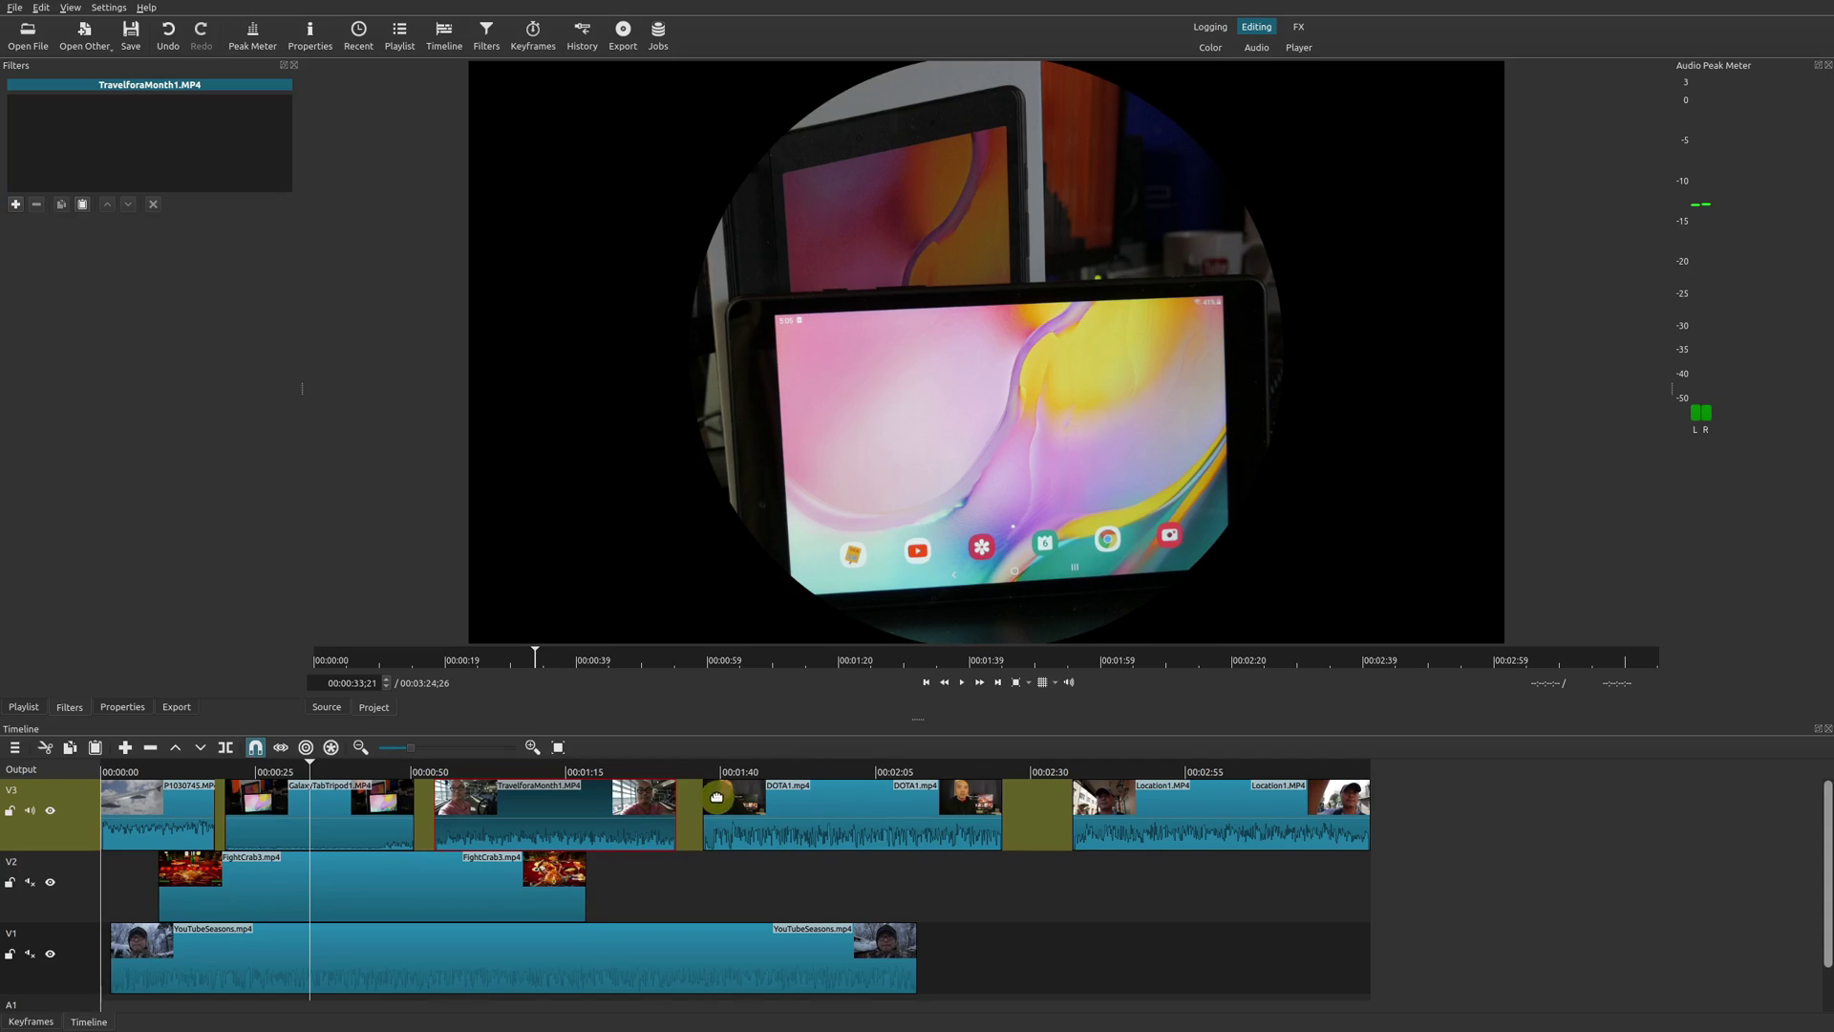
left_click(871, 823, "shift")
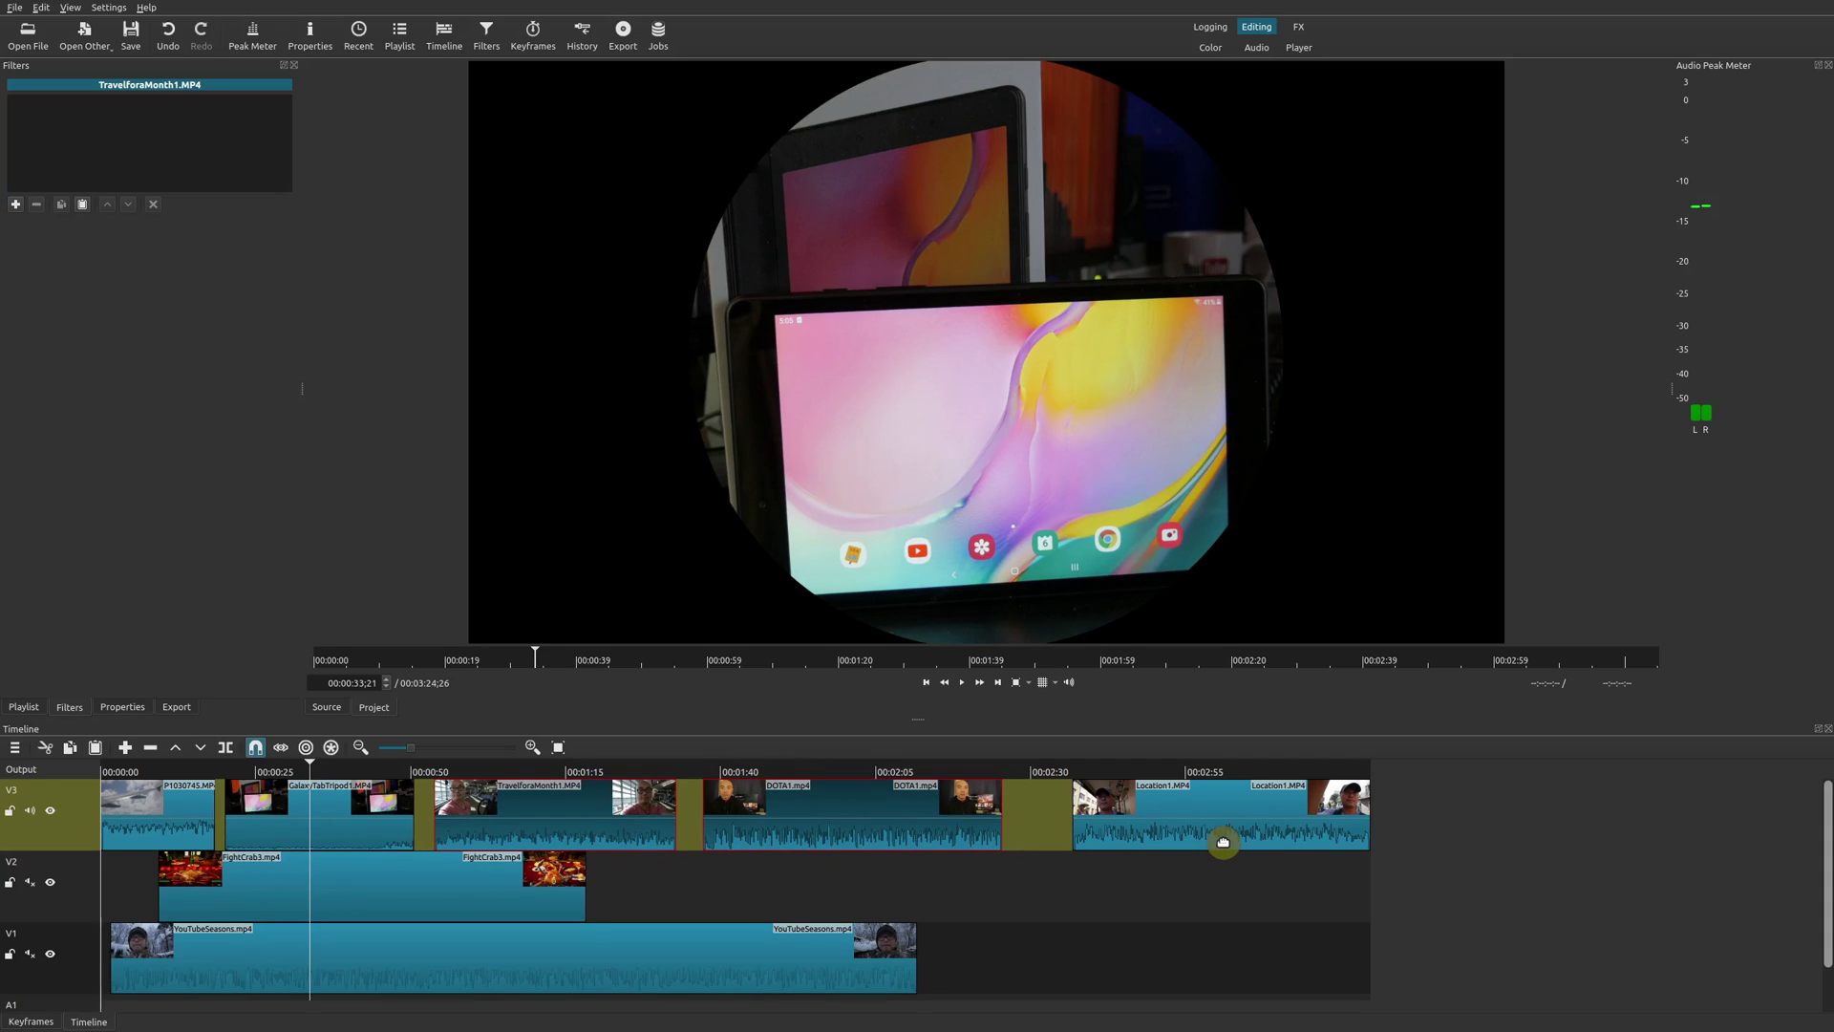
left_click(1171, 843, "shift")
left_click(559, 772)
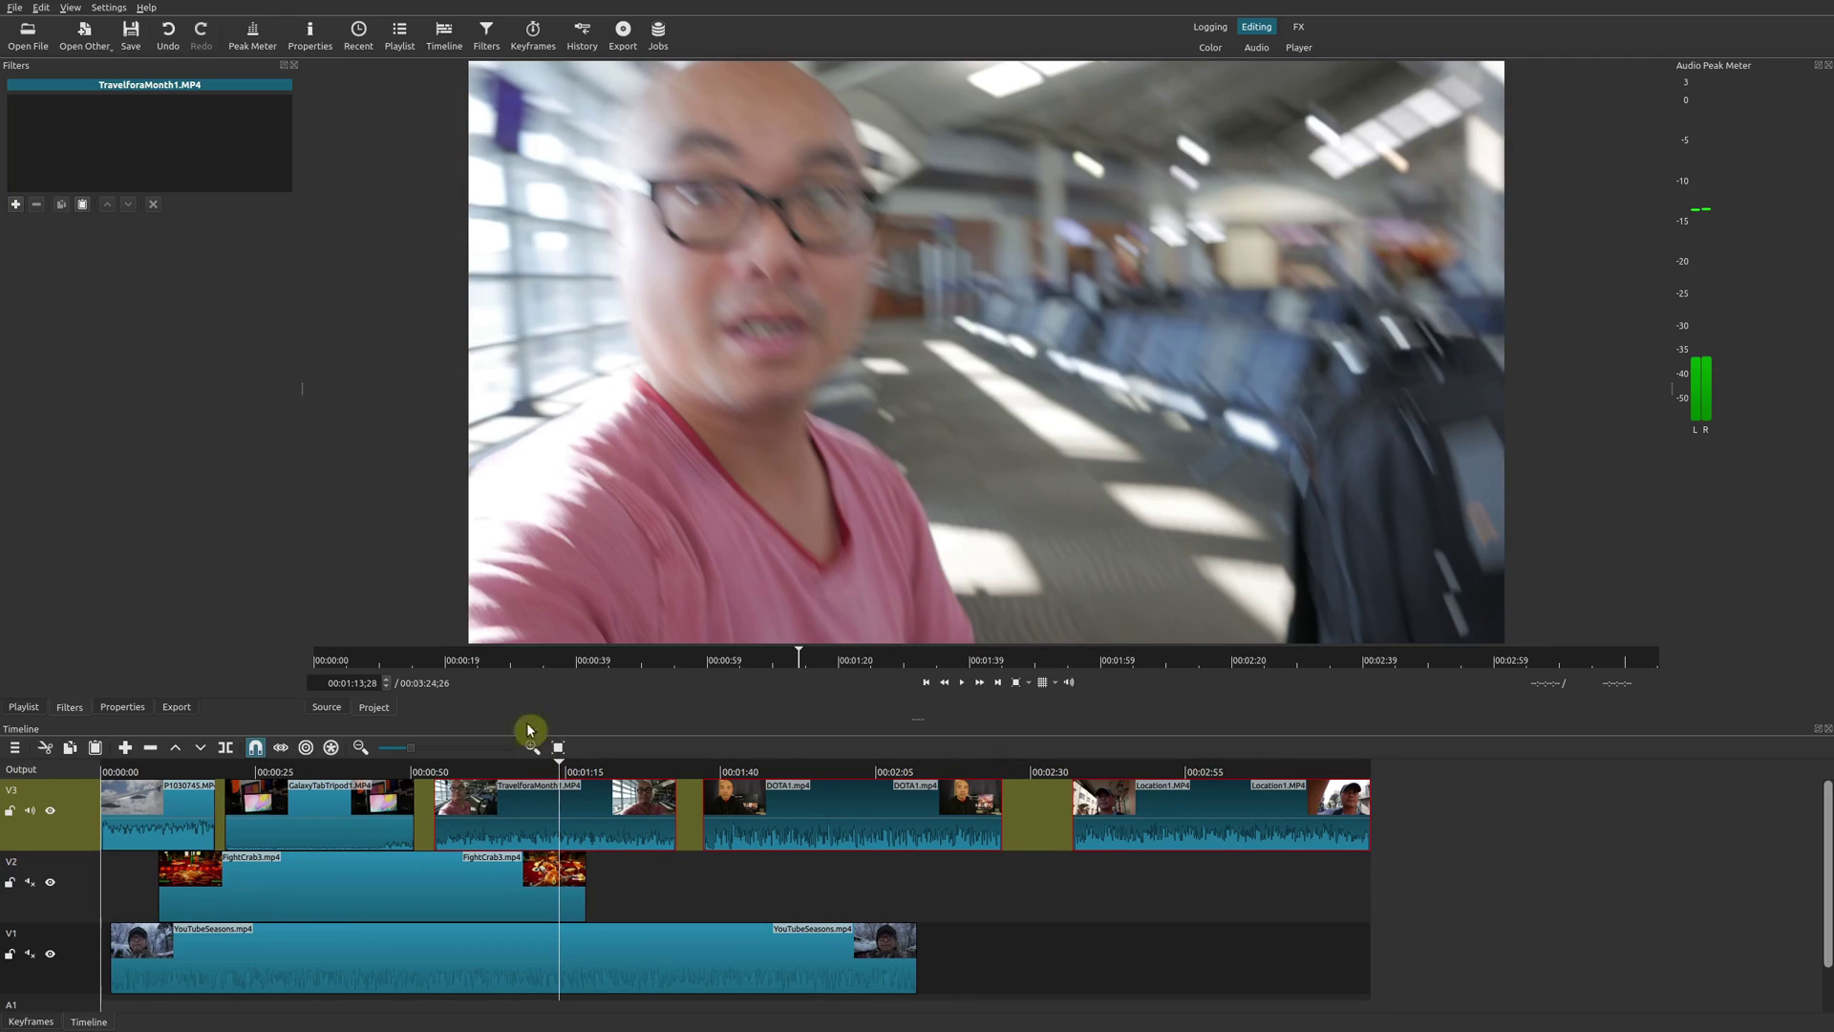
left_click(83, 205)
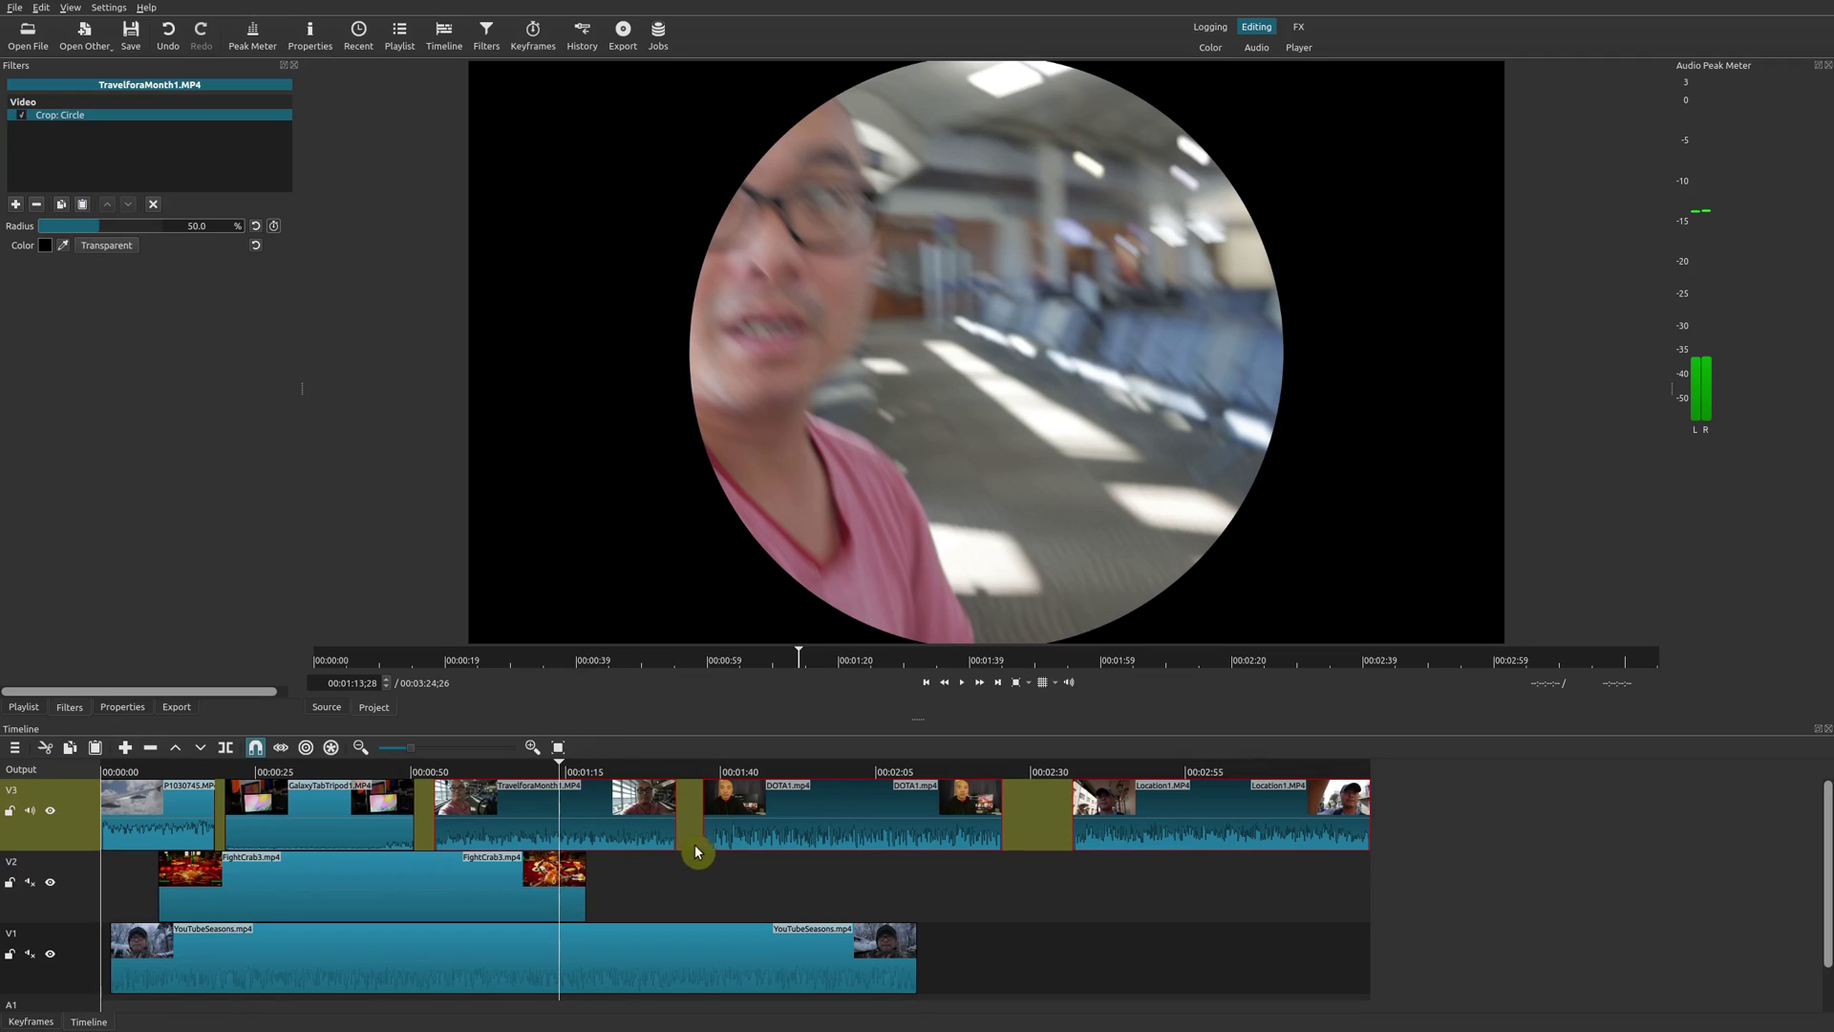
left_click(470, 917)
left_click(638, 810)
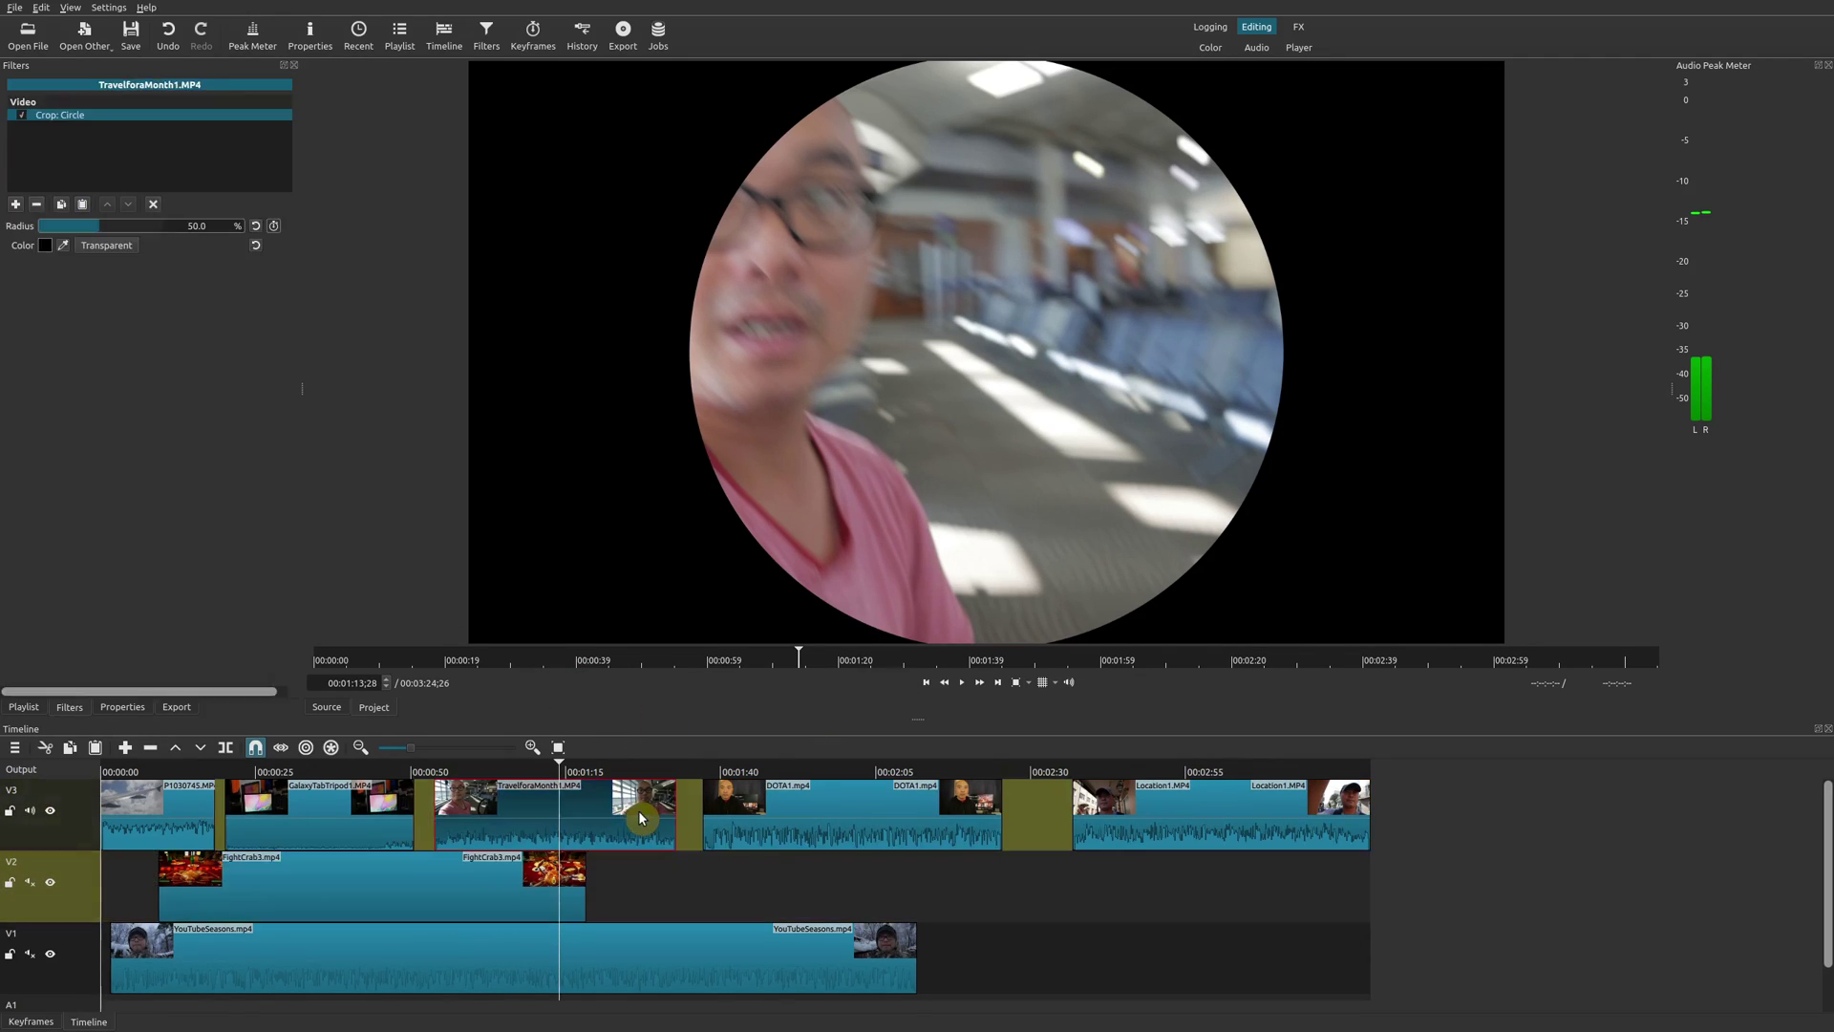
left_click(819, 781)
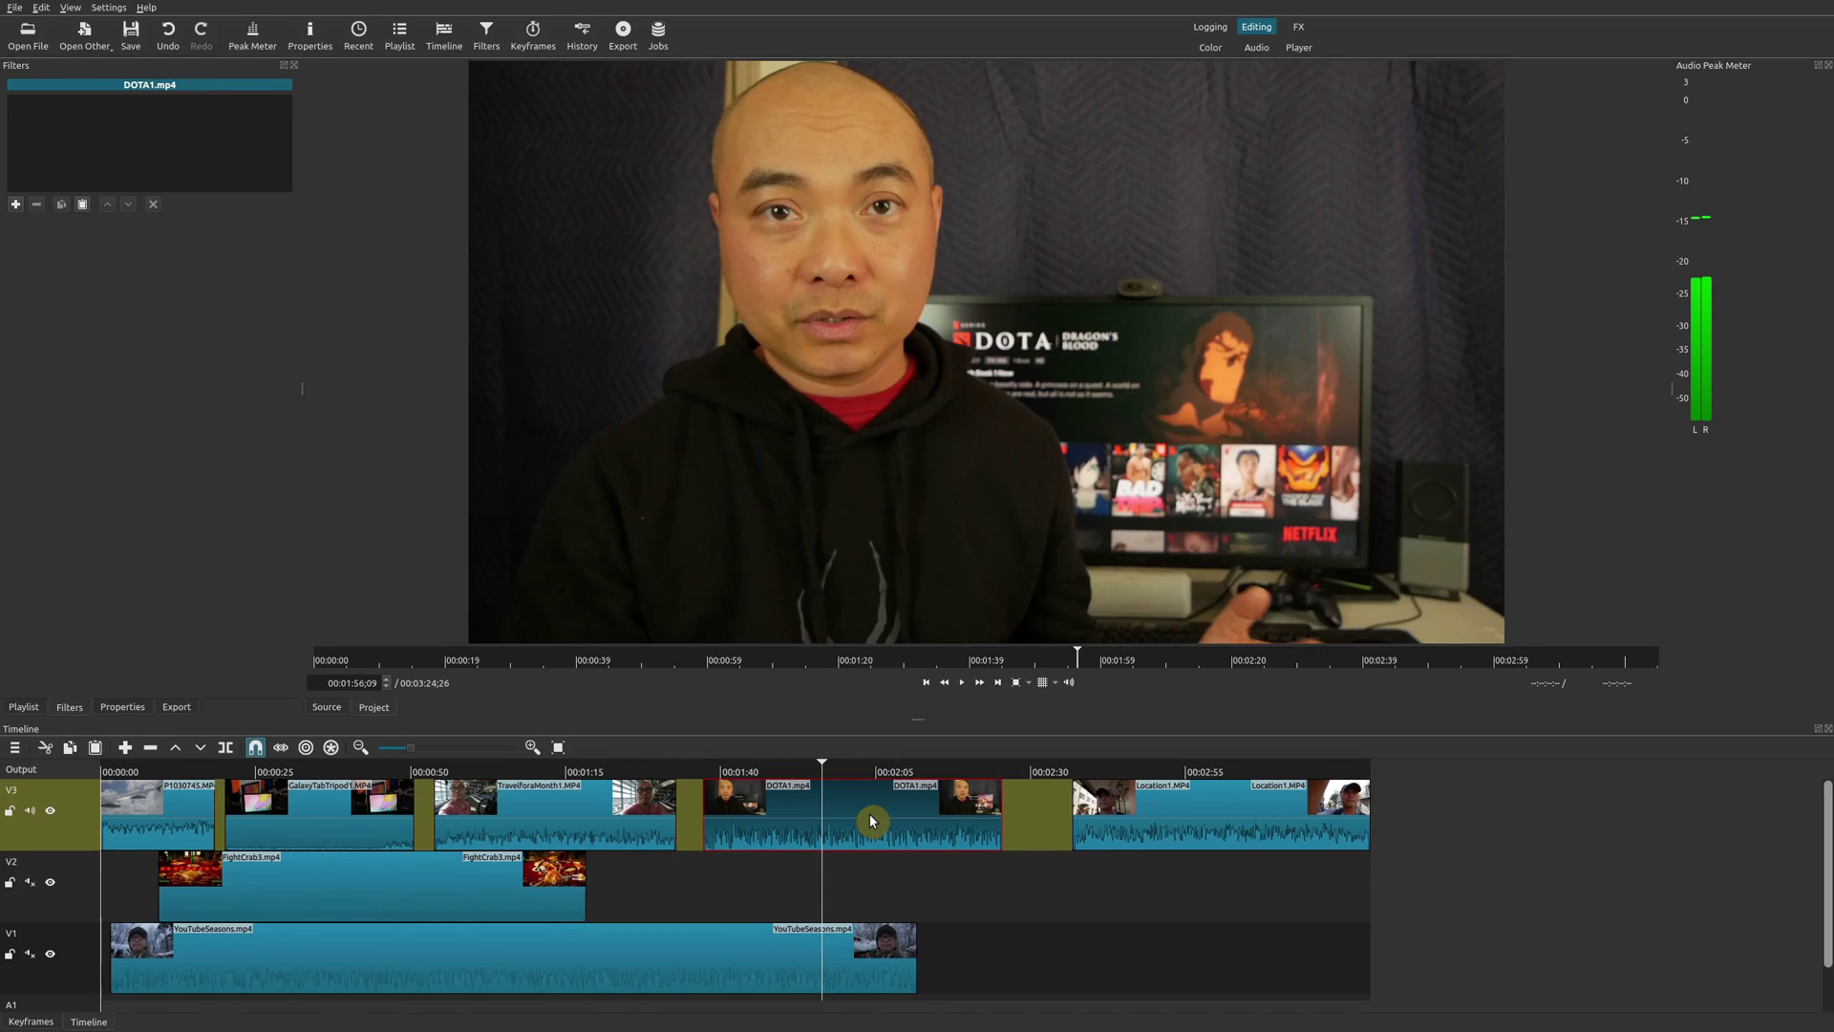
Confirm Location1 and DOTA1 have no filters, then show TravelforaMonth1's Crop: Circle filter.
left_click(1196, 788)
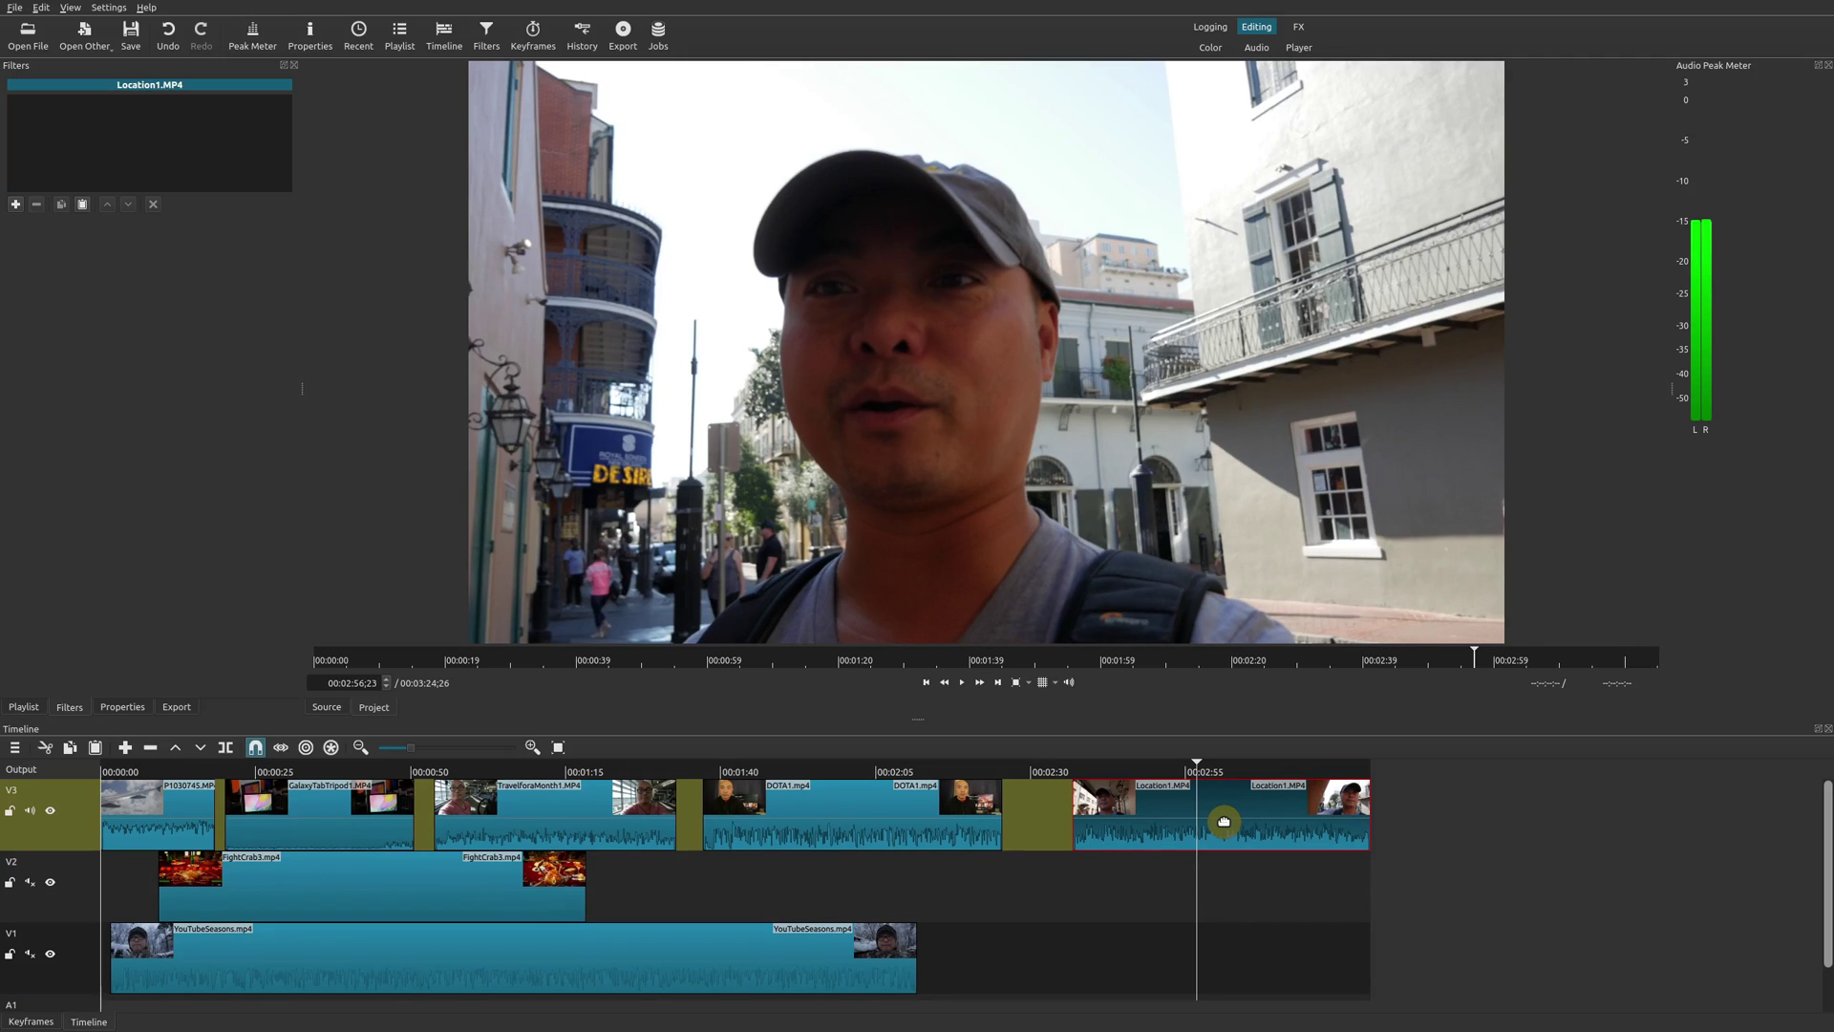
left_click(830, 827)
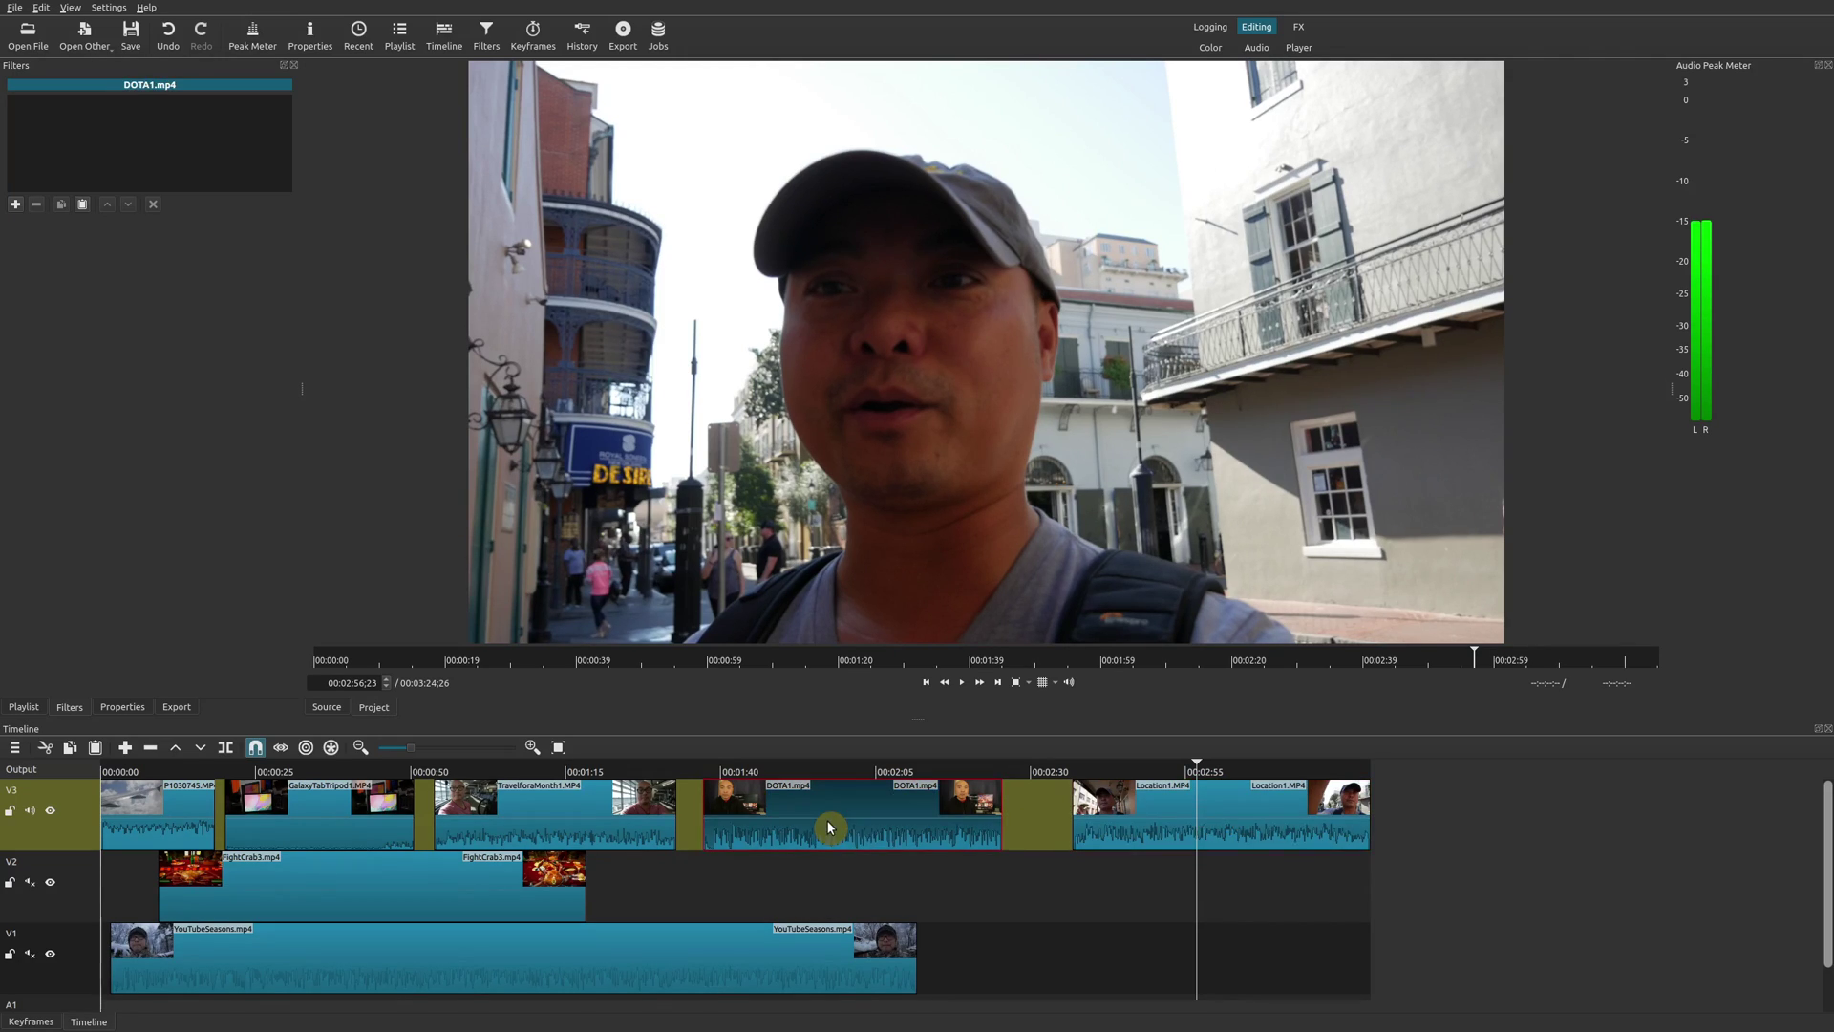
left_click(521, 772)
left_click(552, 808)
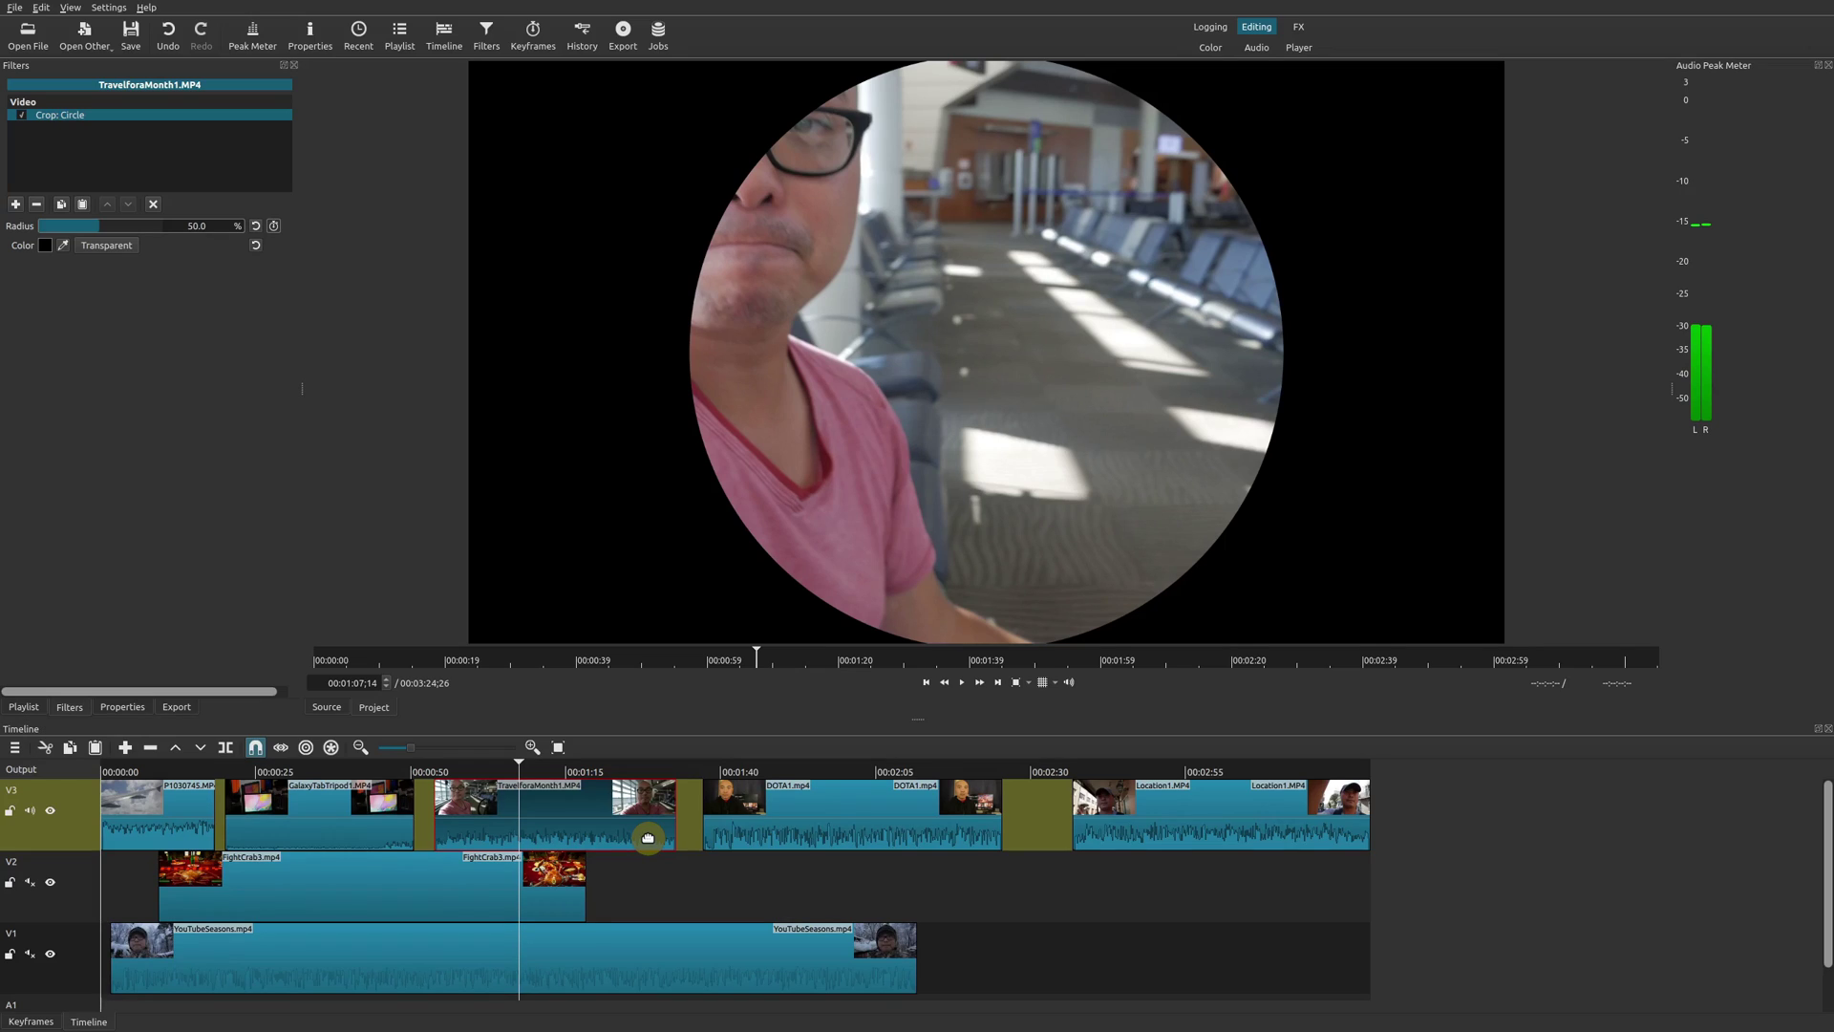
Delete the Crop: Circle filter from TravelforaMonth1, GalaxyTabTripod1 and P1030745 in turn.
left_click(35, 204)
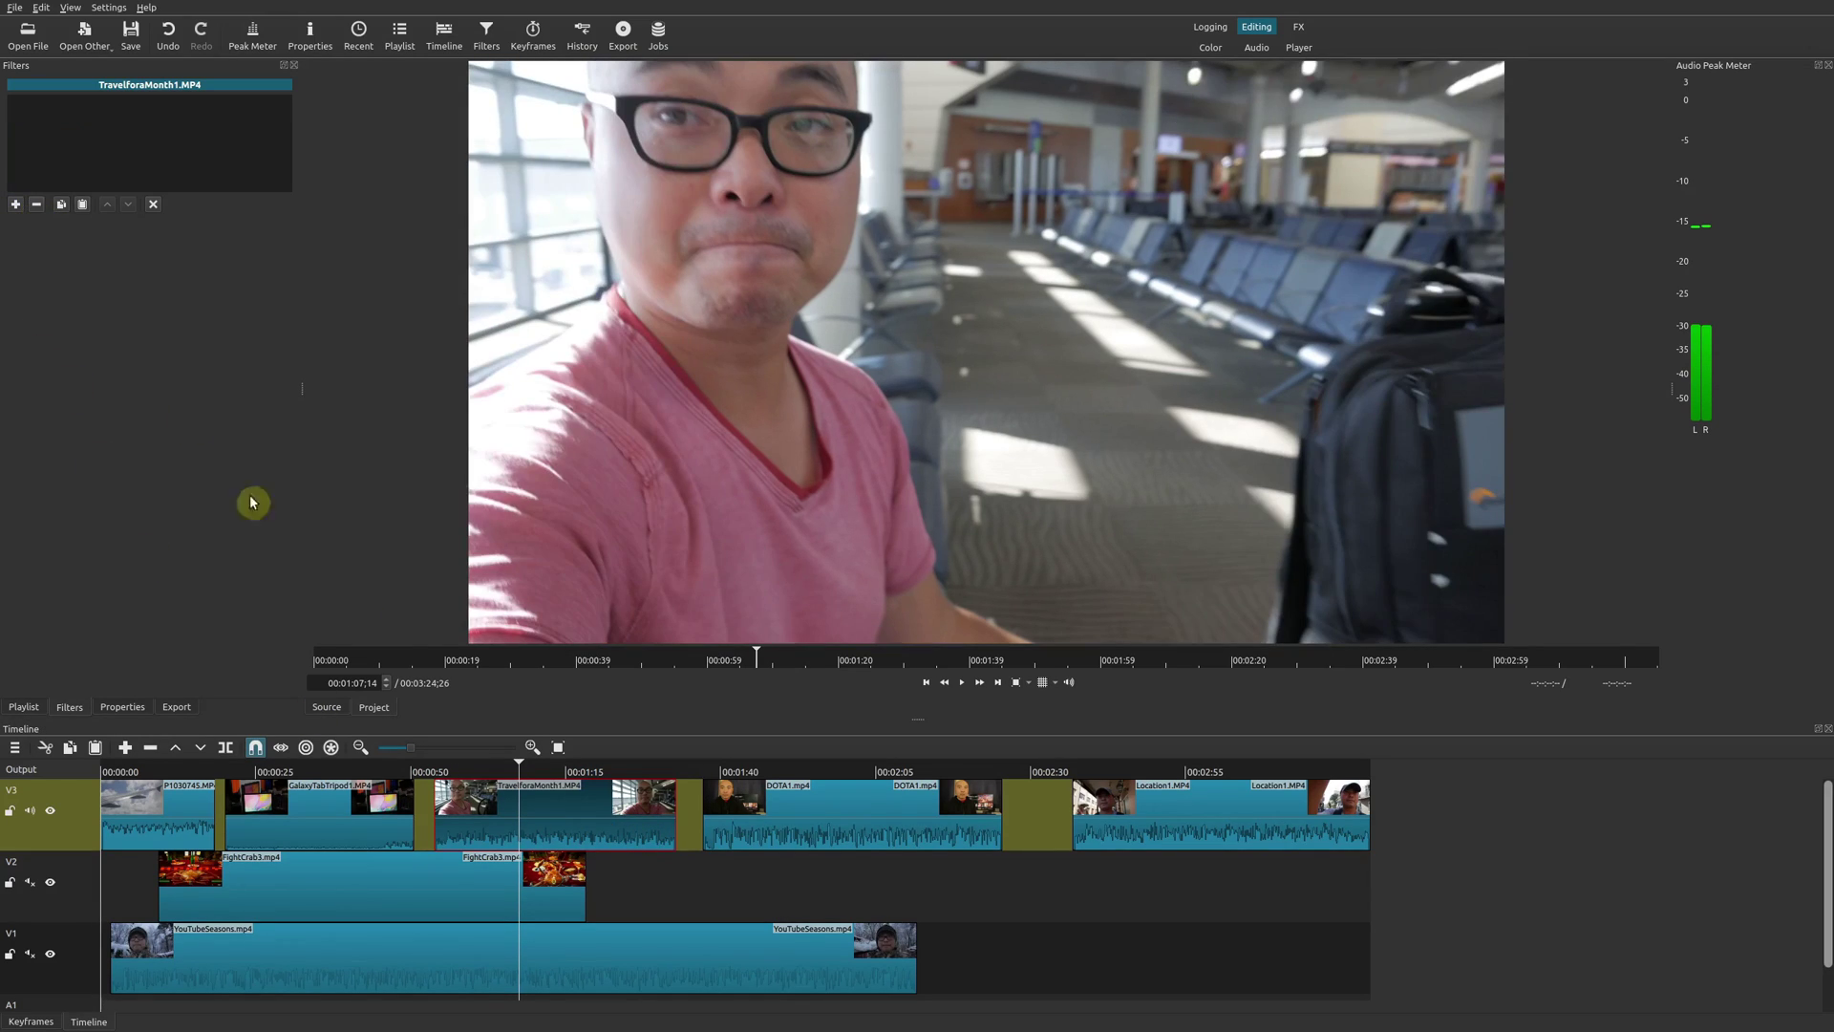
left_click(340, 773)
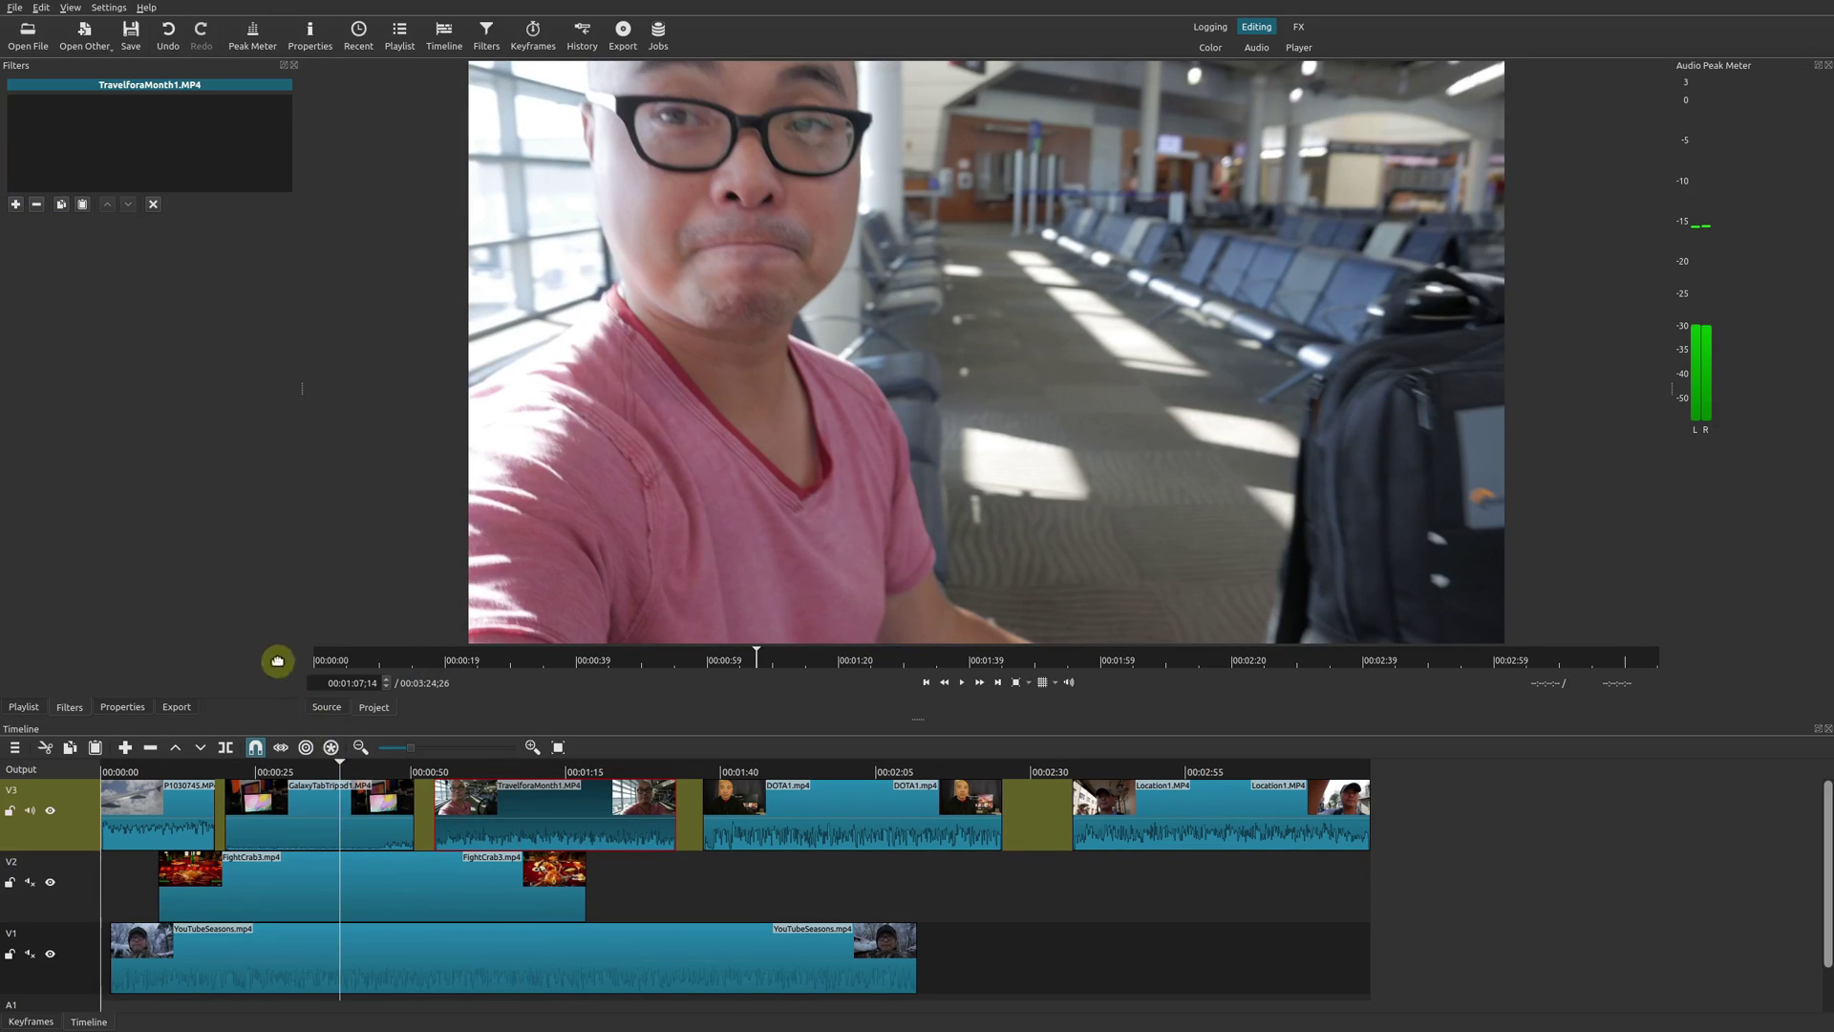
left_click(322, 810)
left_click(36, 205)
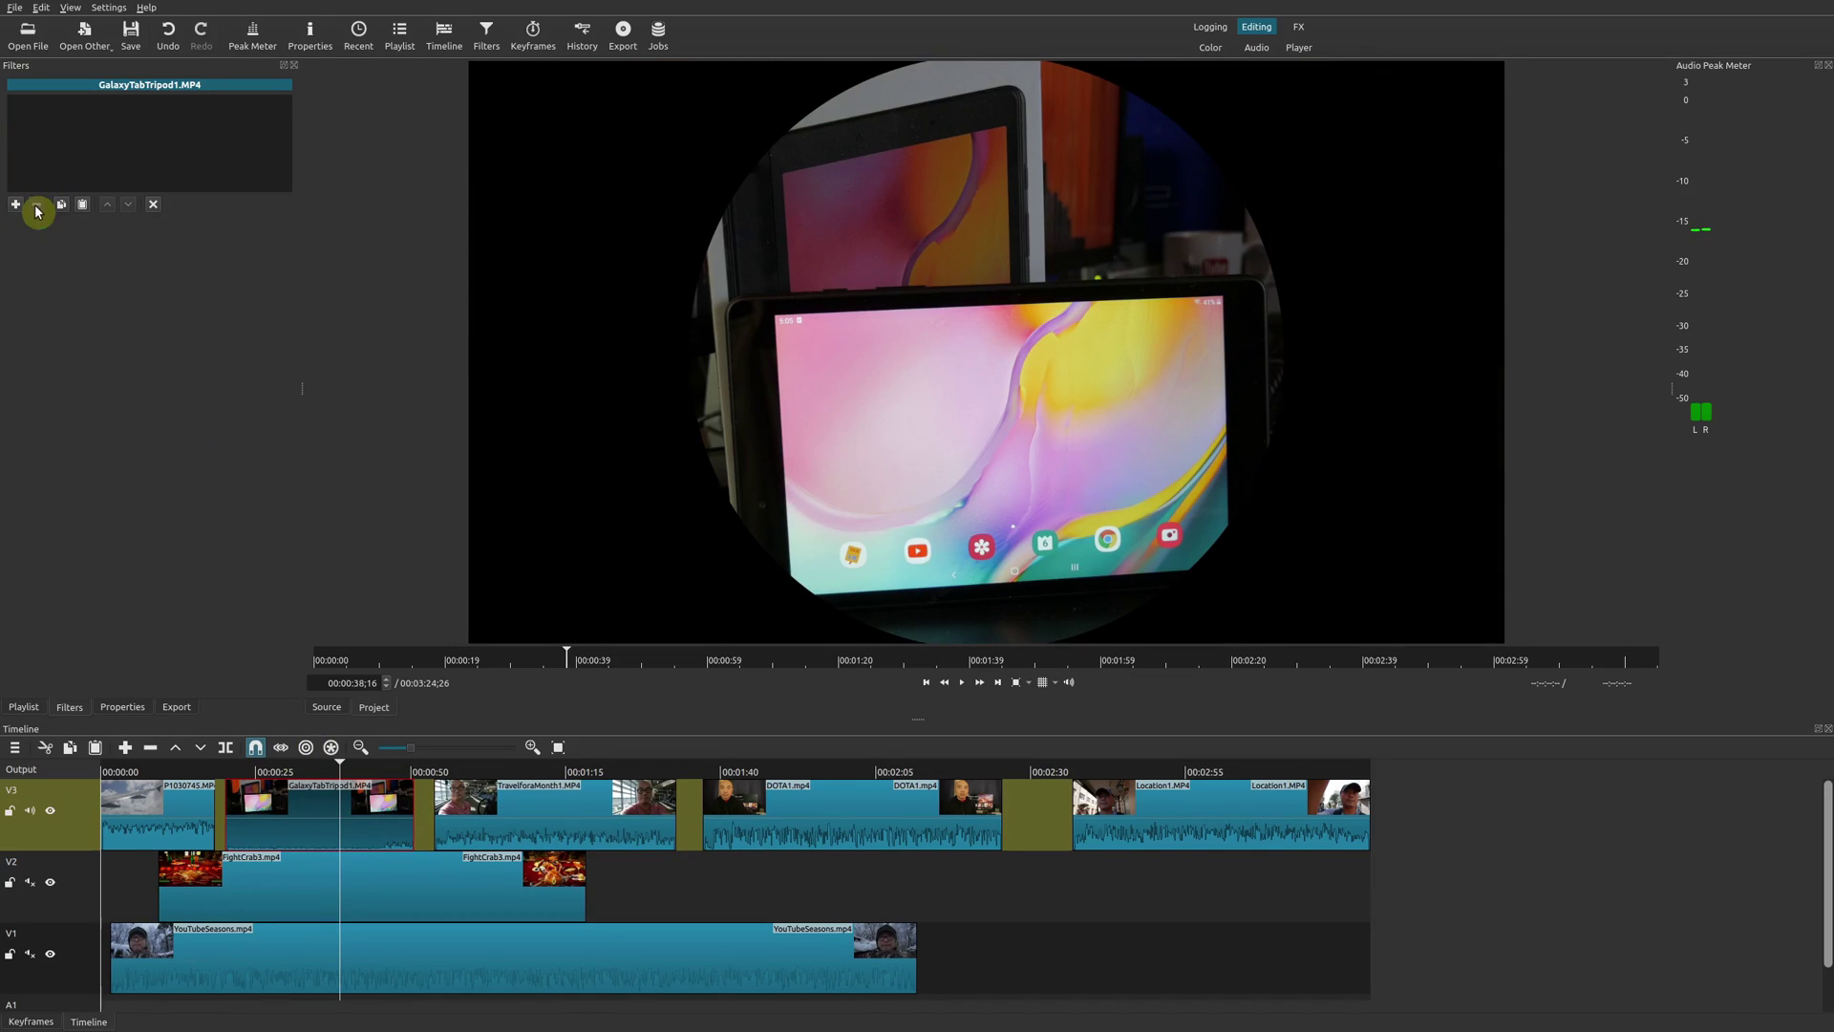
left_click(157, 766)
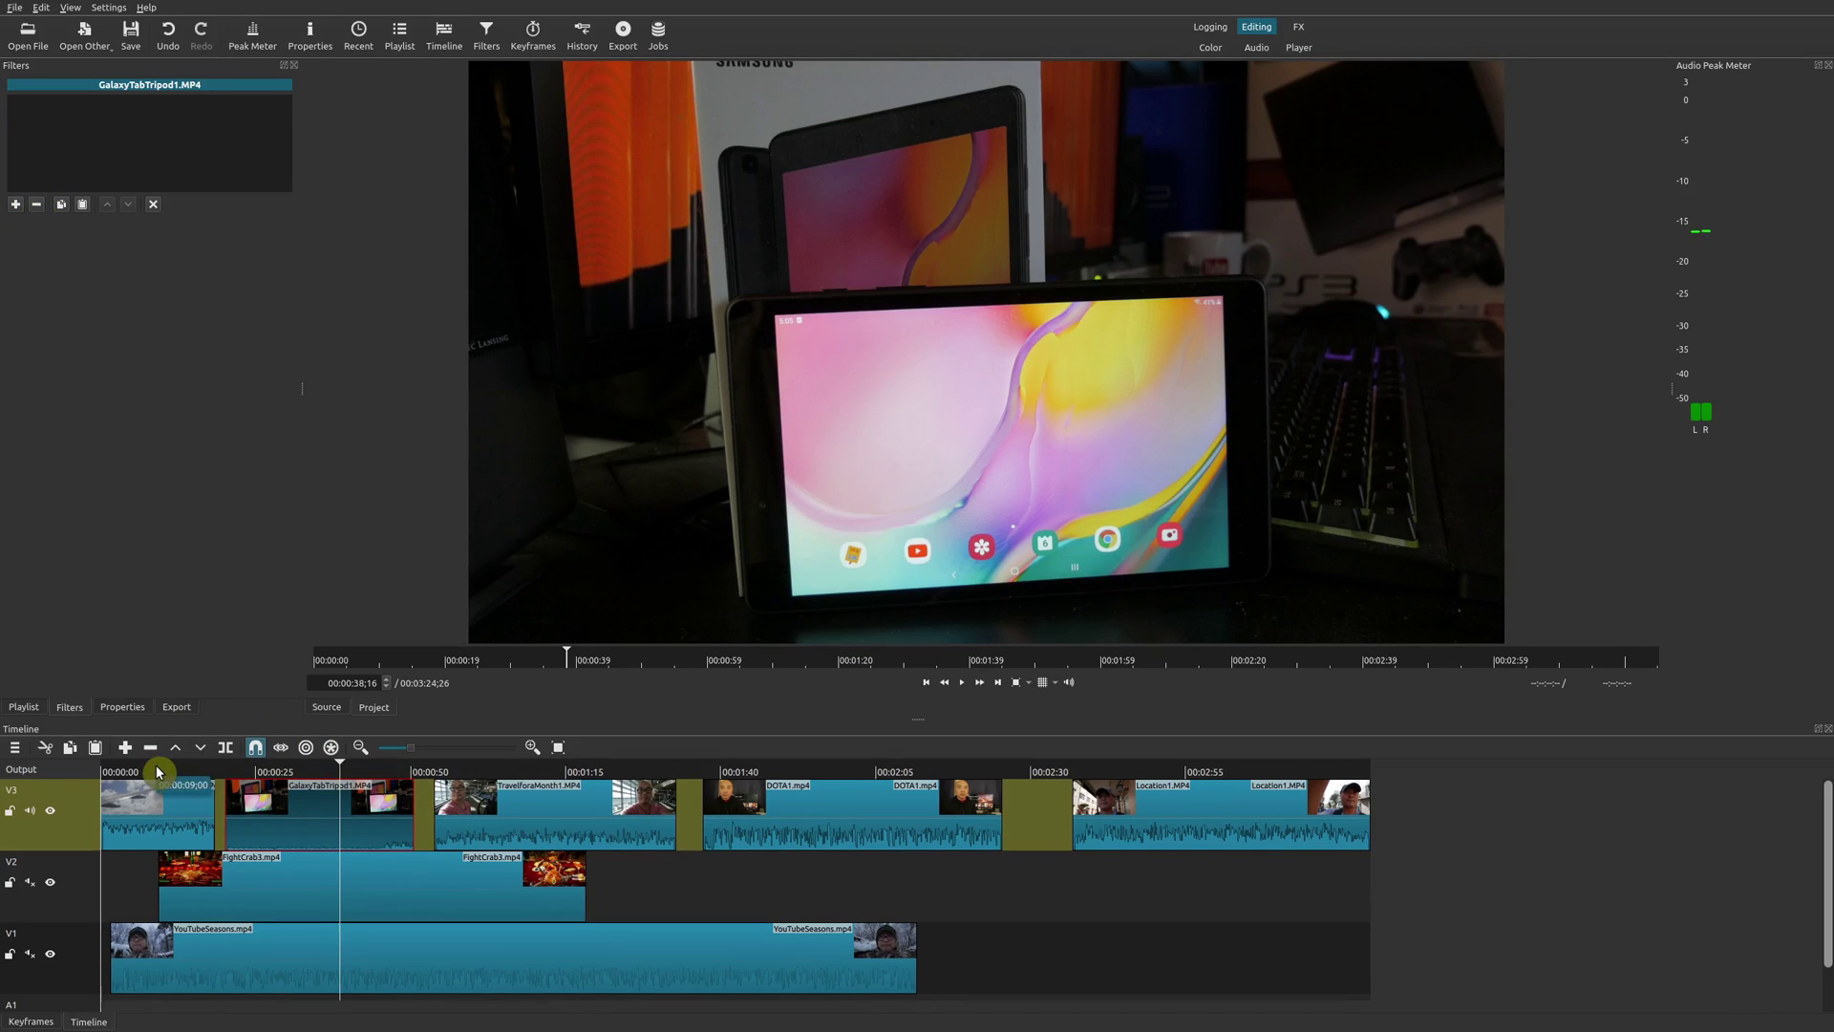
left_click(188, 827)
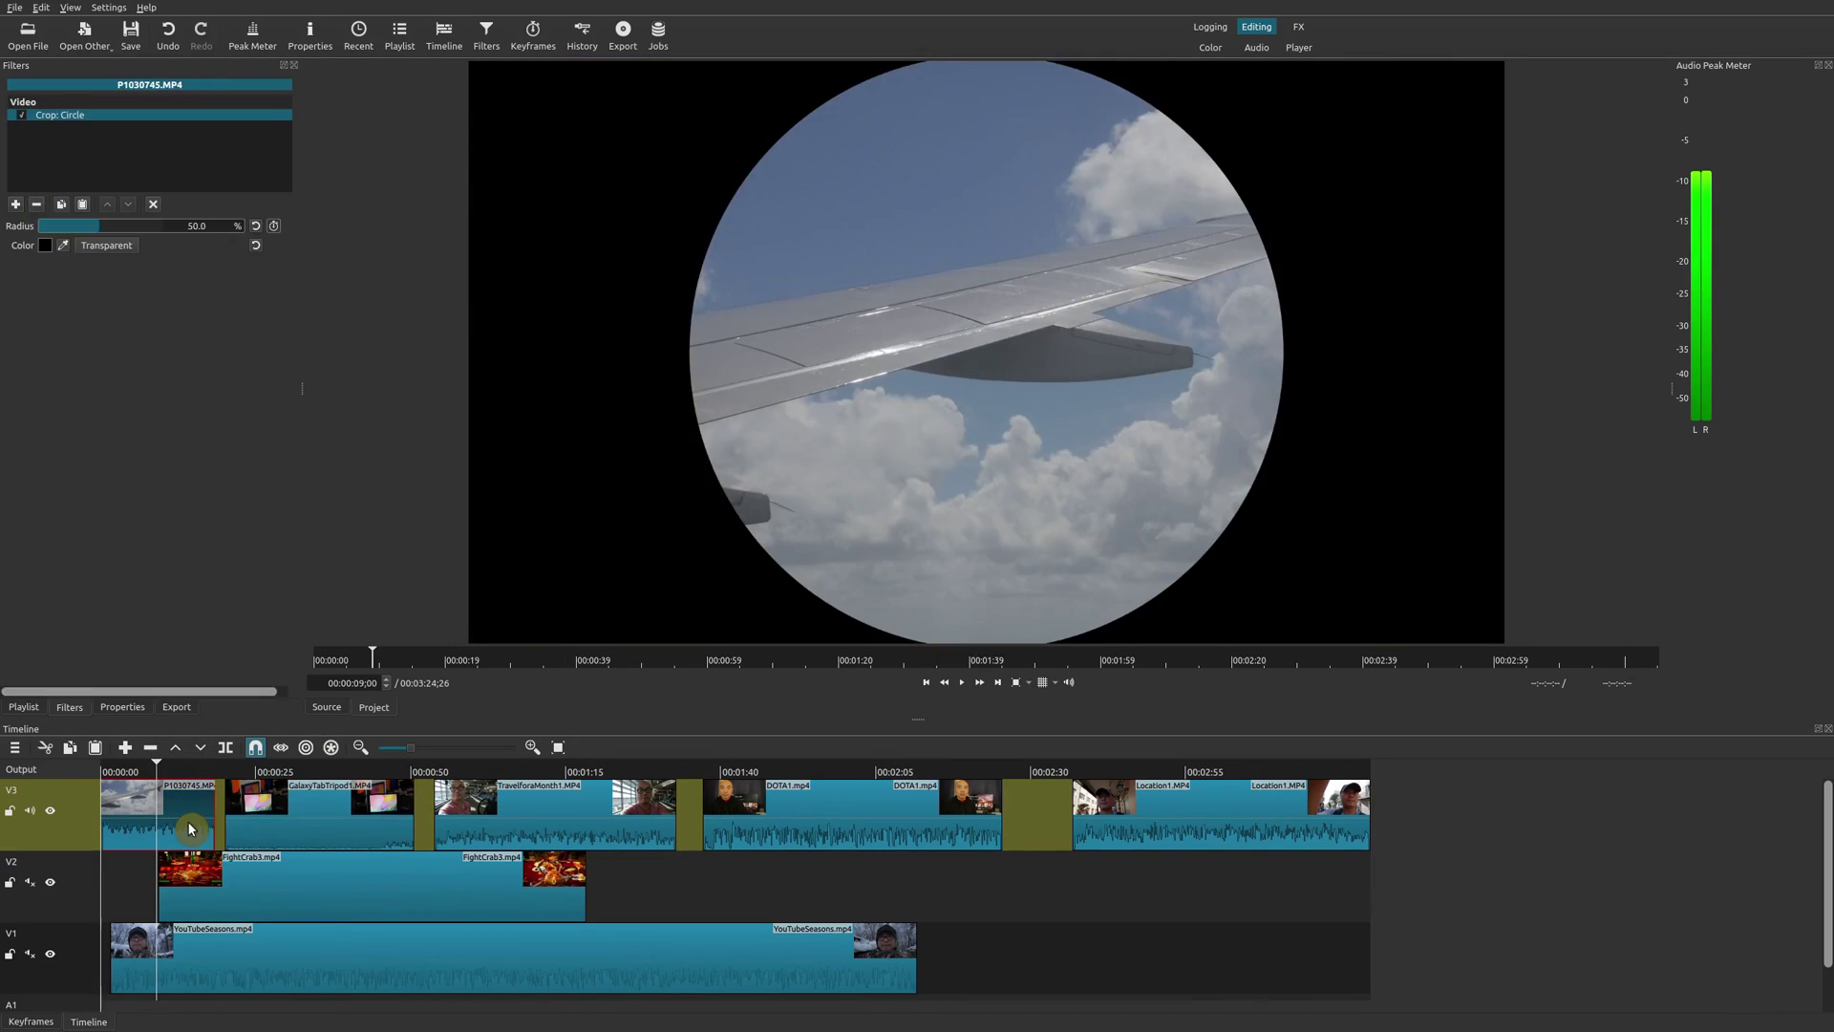
left_click(37, 206)
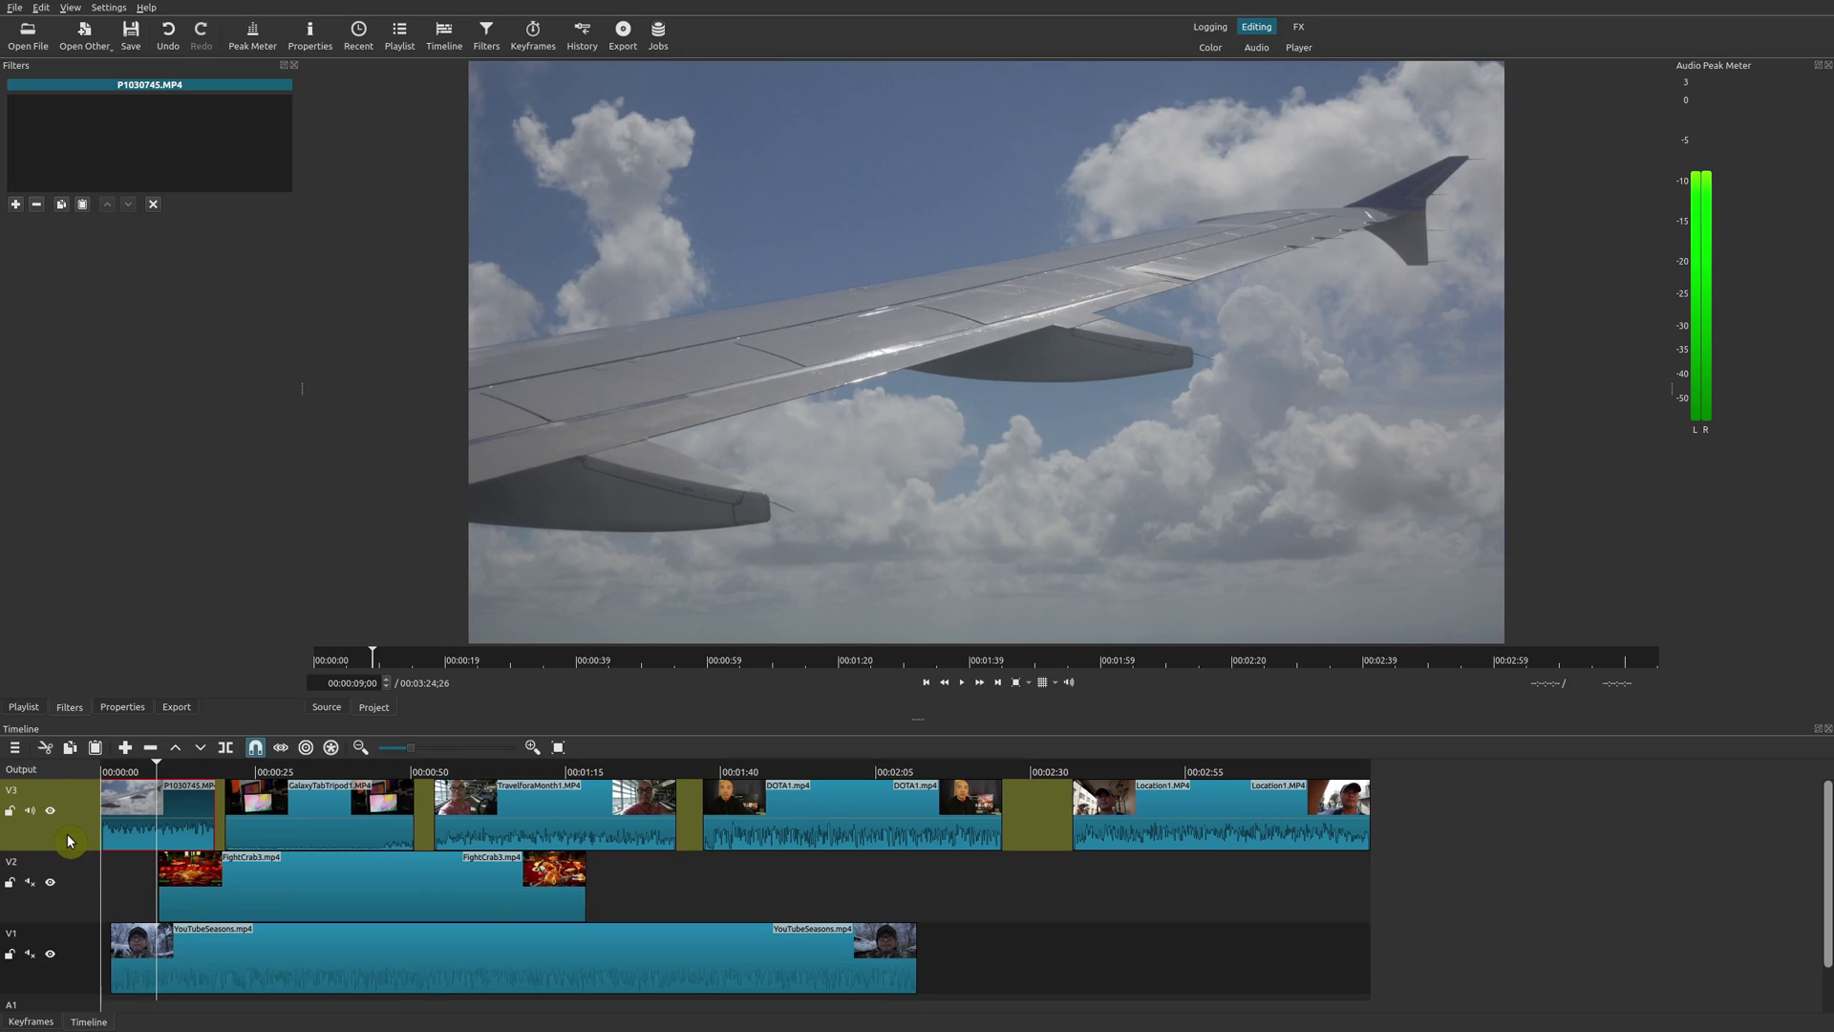
Add a Crop: Circle filter to the whole V3 track.
left_click(67, 835)
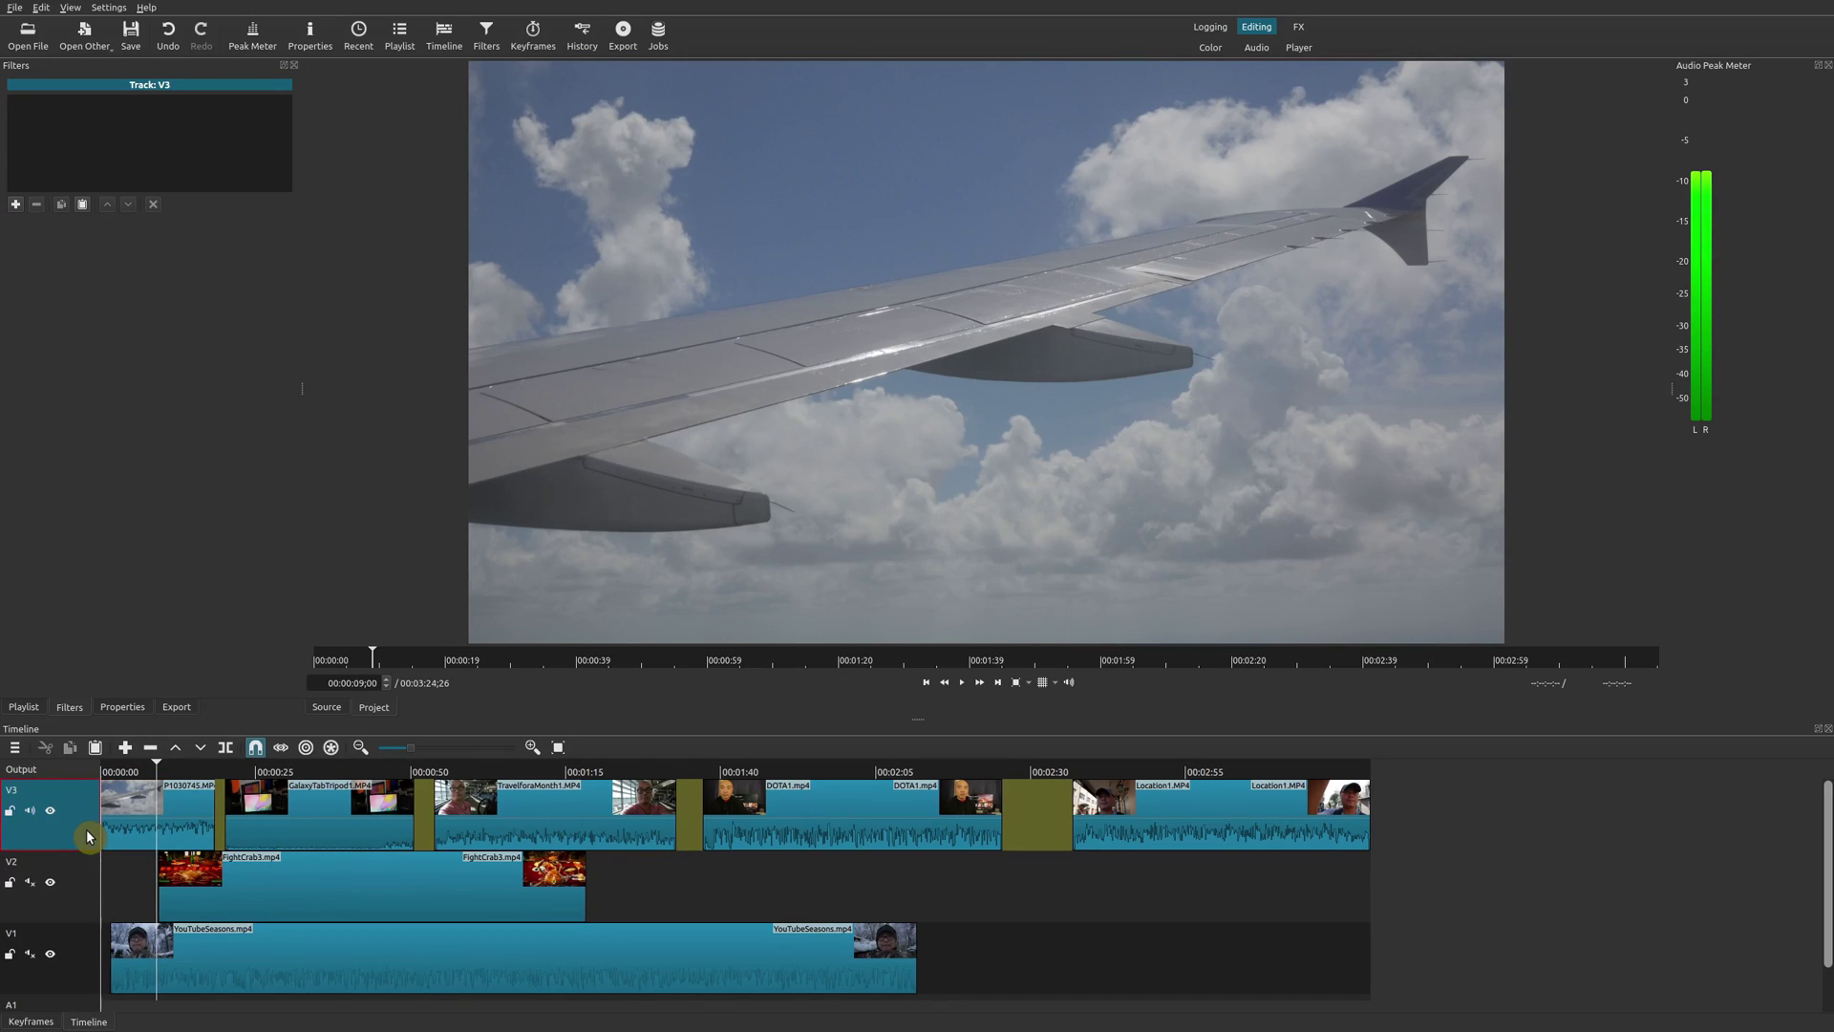
left_click(15, 203)
scroll(210, 566, "down", 3)
left_click(184, 508)
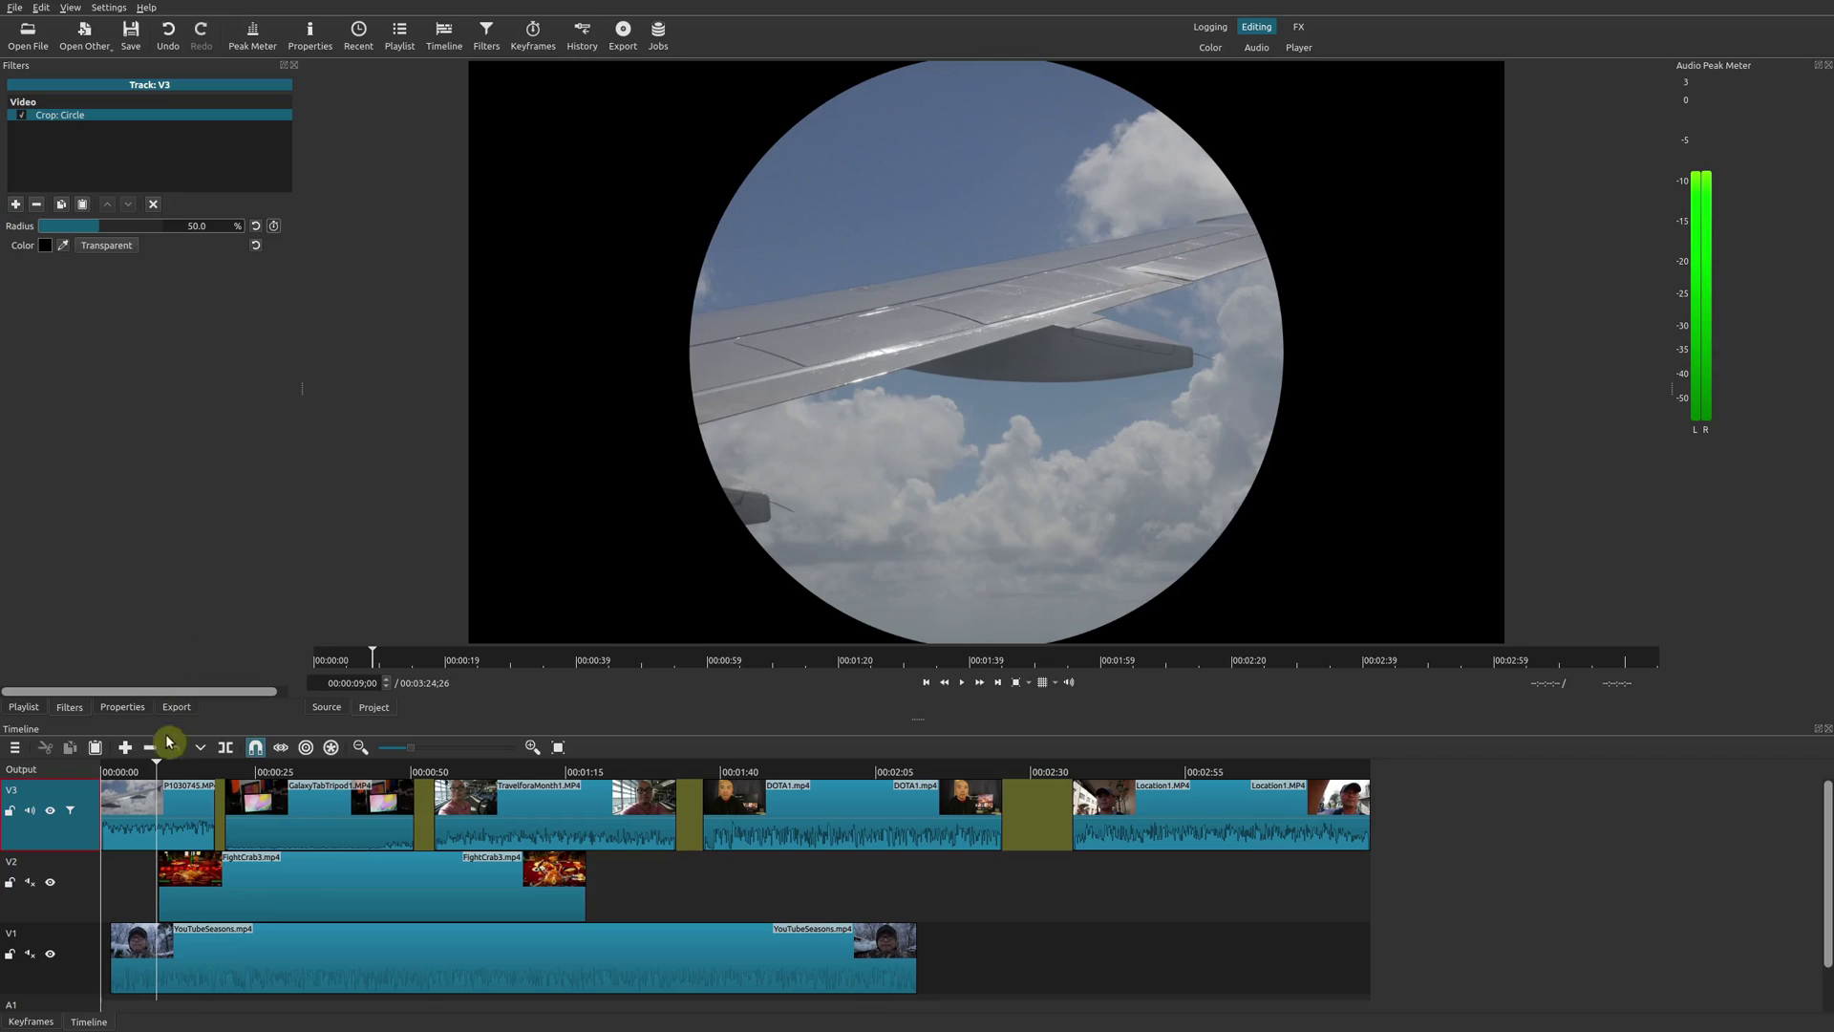
Check that P1030745, GalaxyTabTripod1, TravelforaMonth1, DOTA1 and Location1 carry no clip filters of their own.
left_click(194, 813)
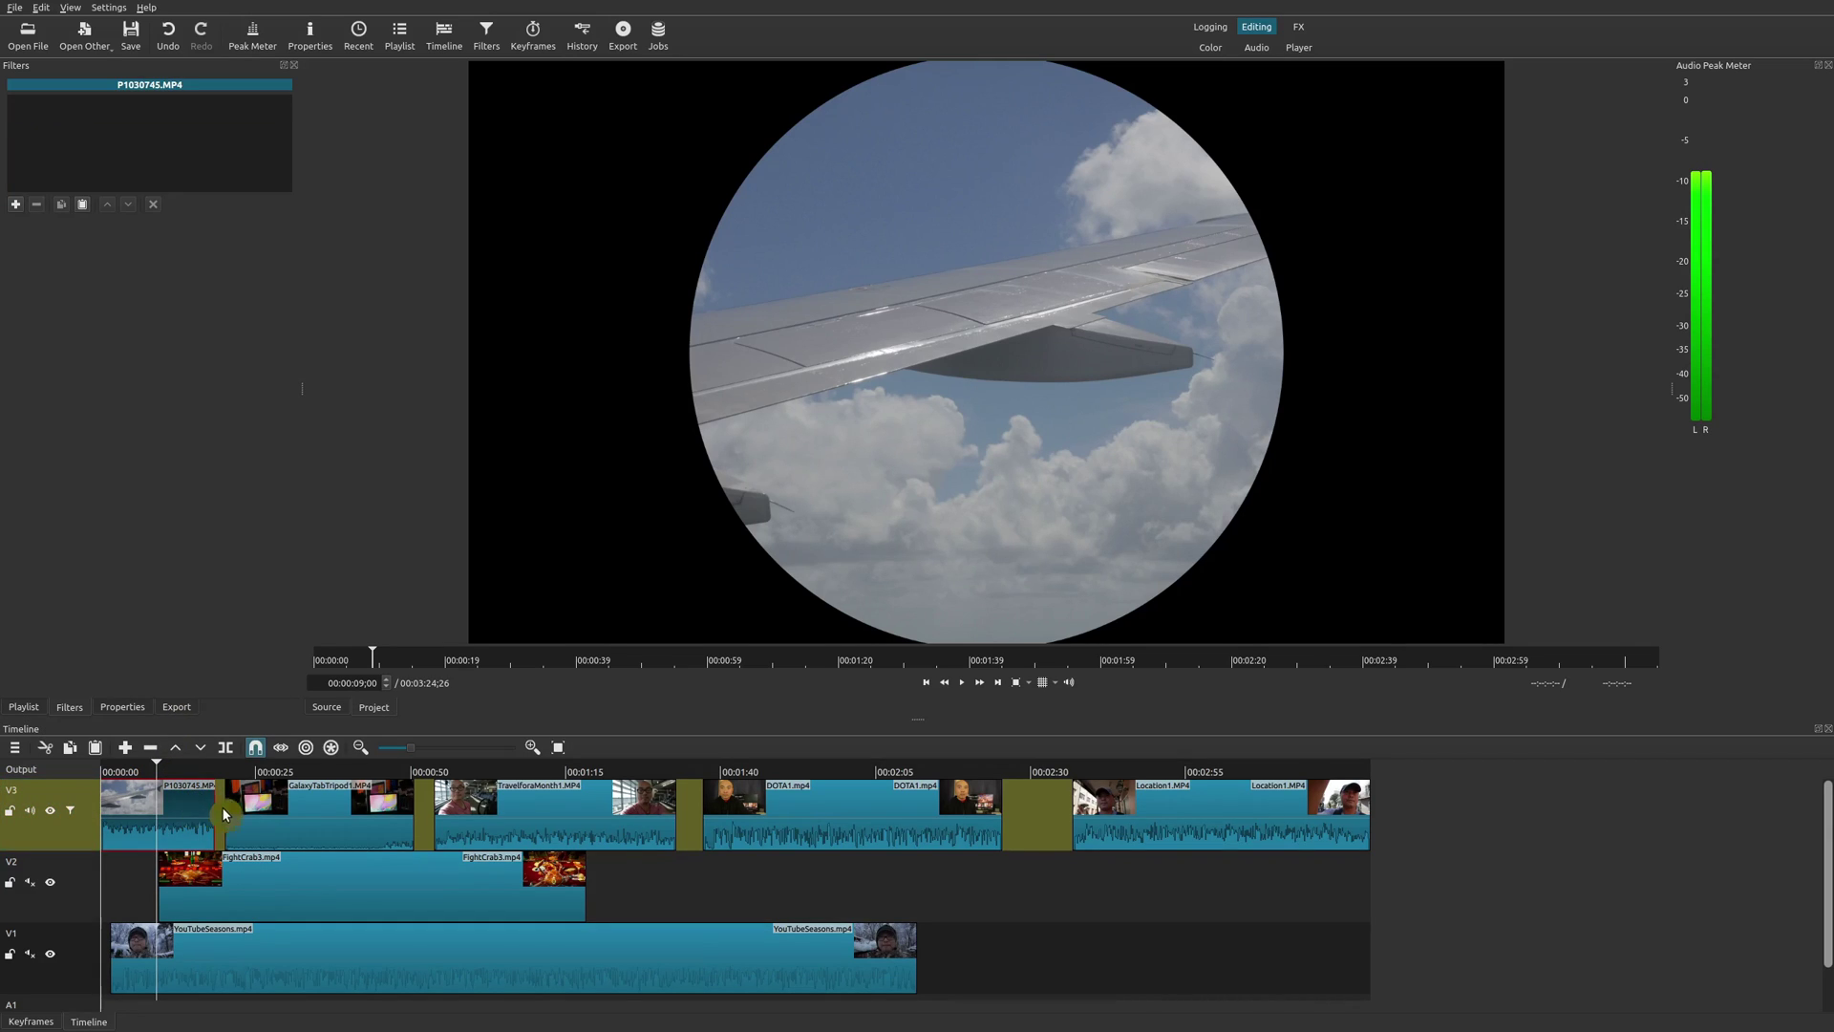
left_click(320, 780)
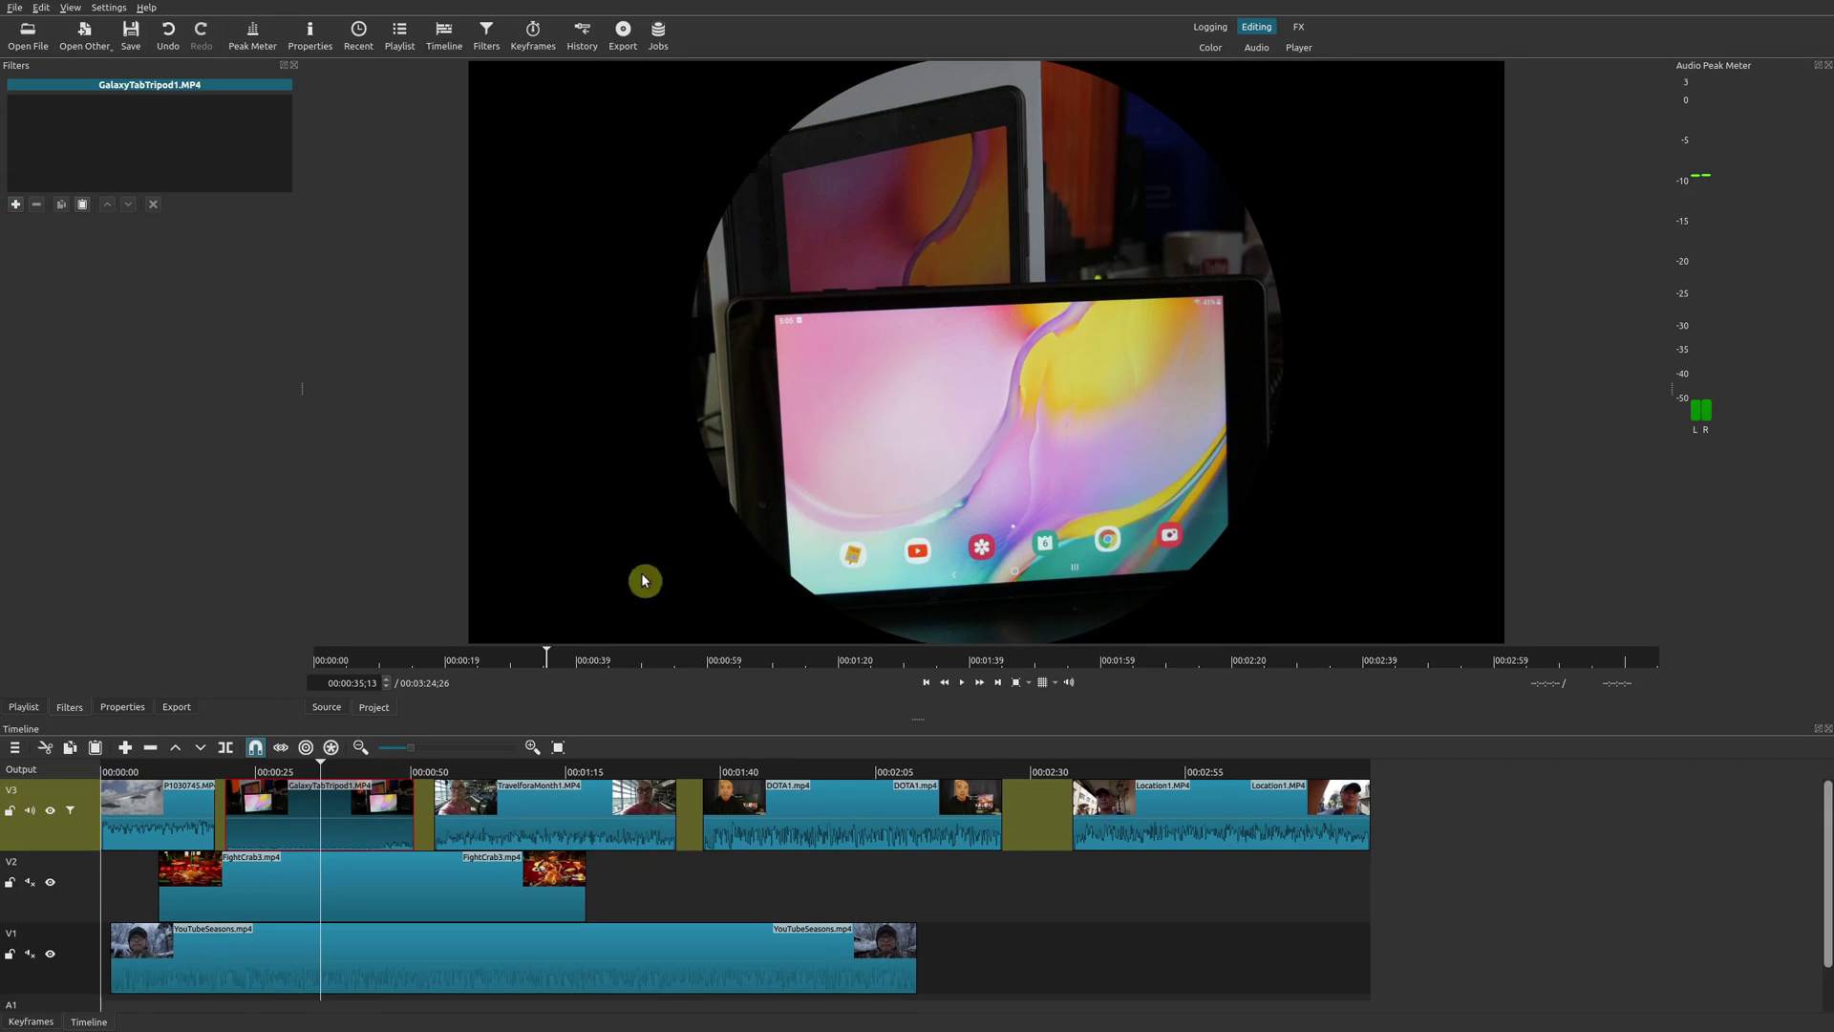
left_click(638, 786)
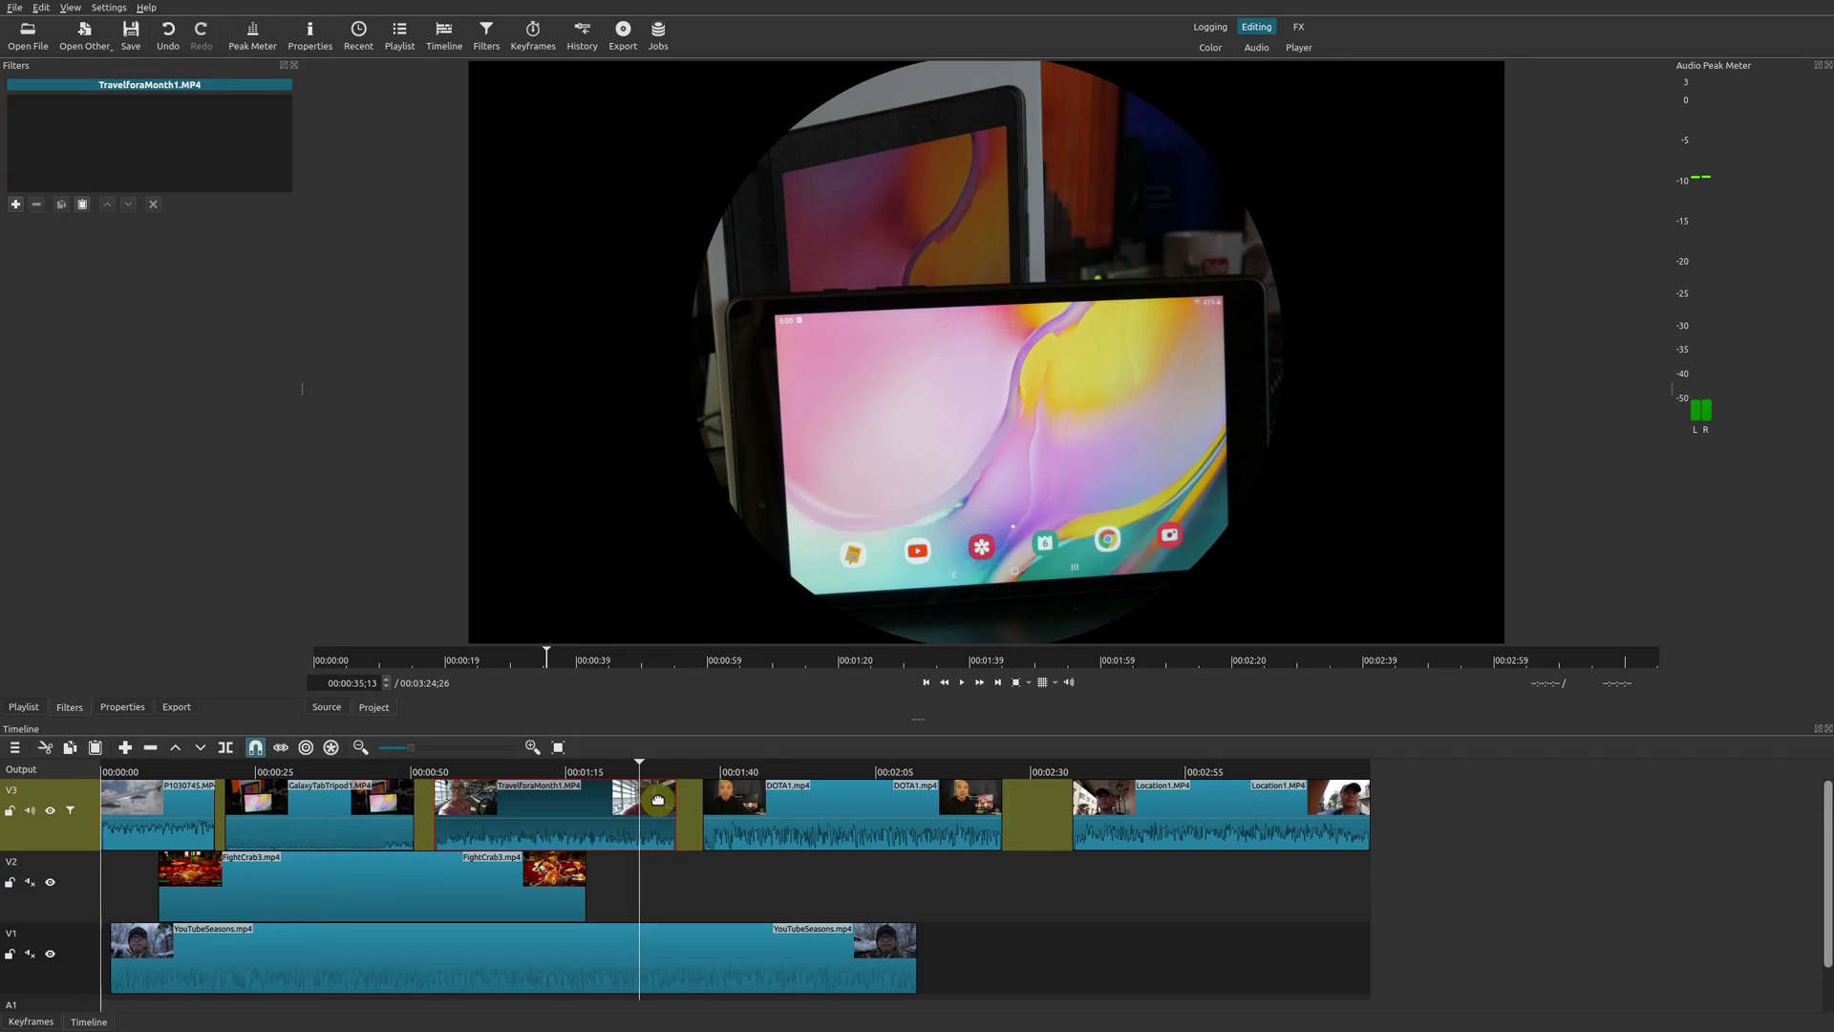
left_click(820, 772)
left_click(850, 824)
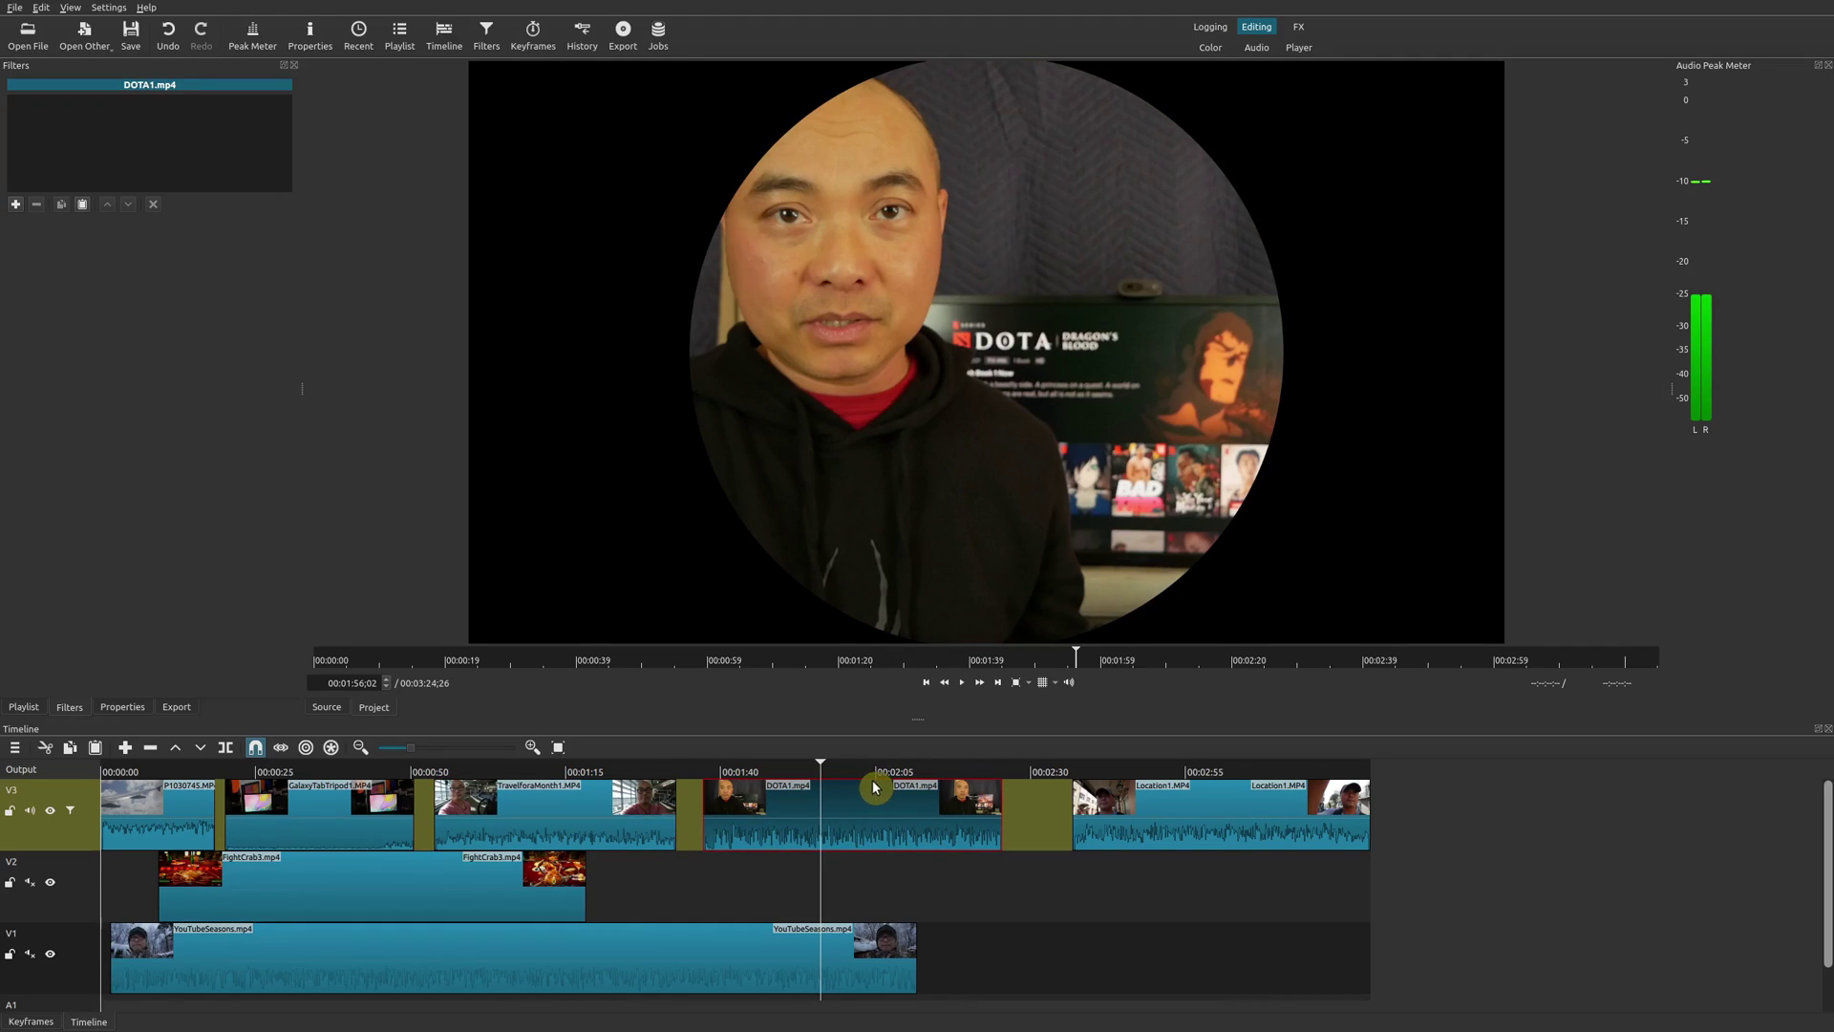
left_click(1172, 818)
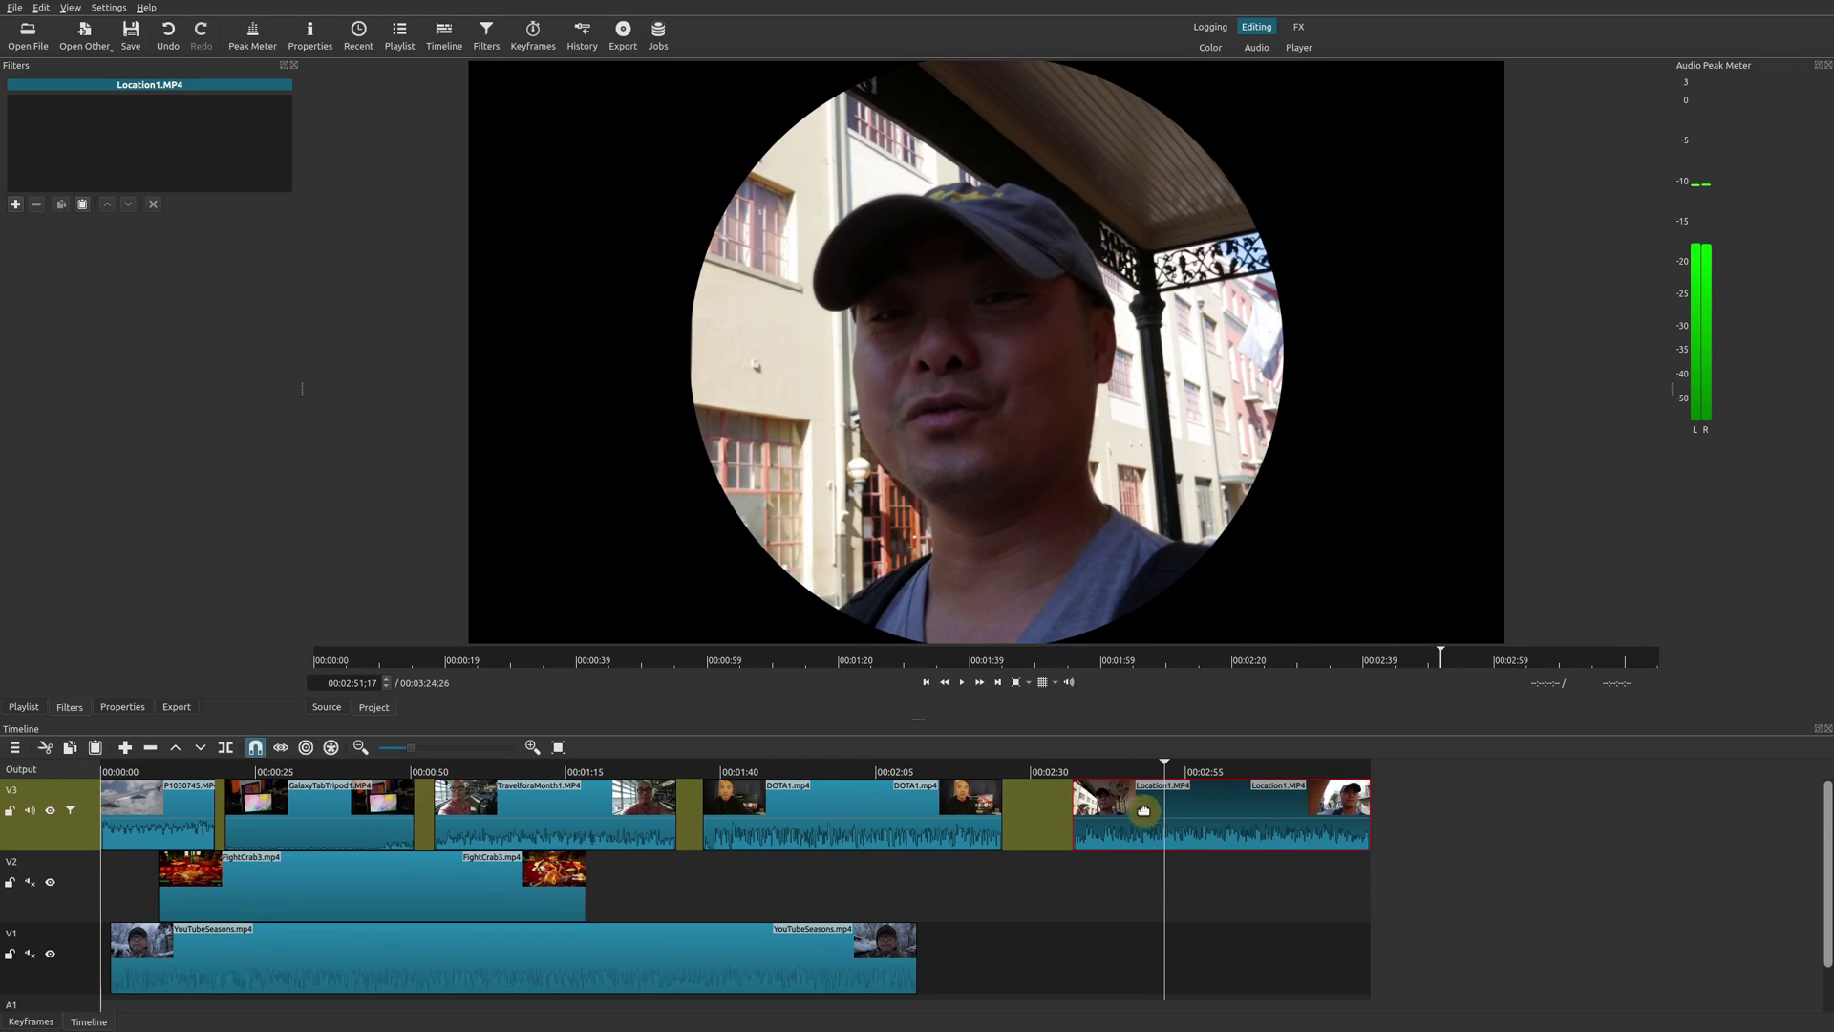
left_click(145, 770)
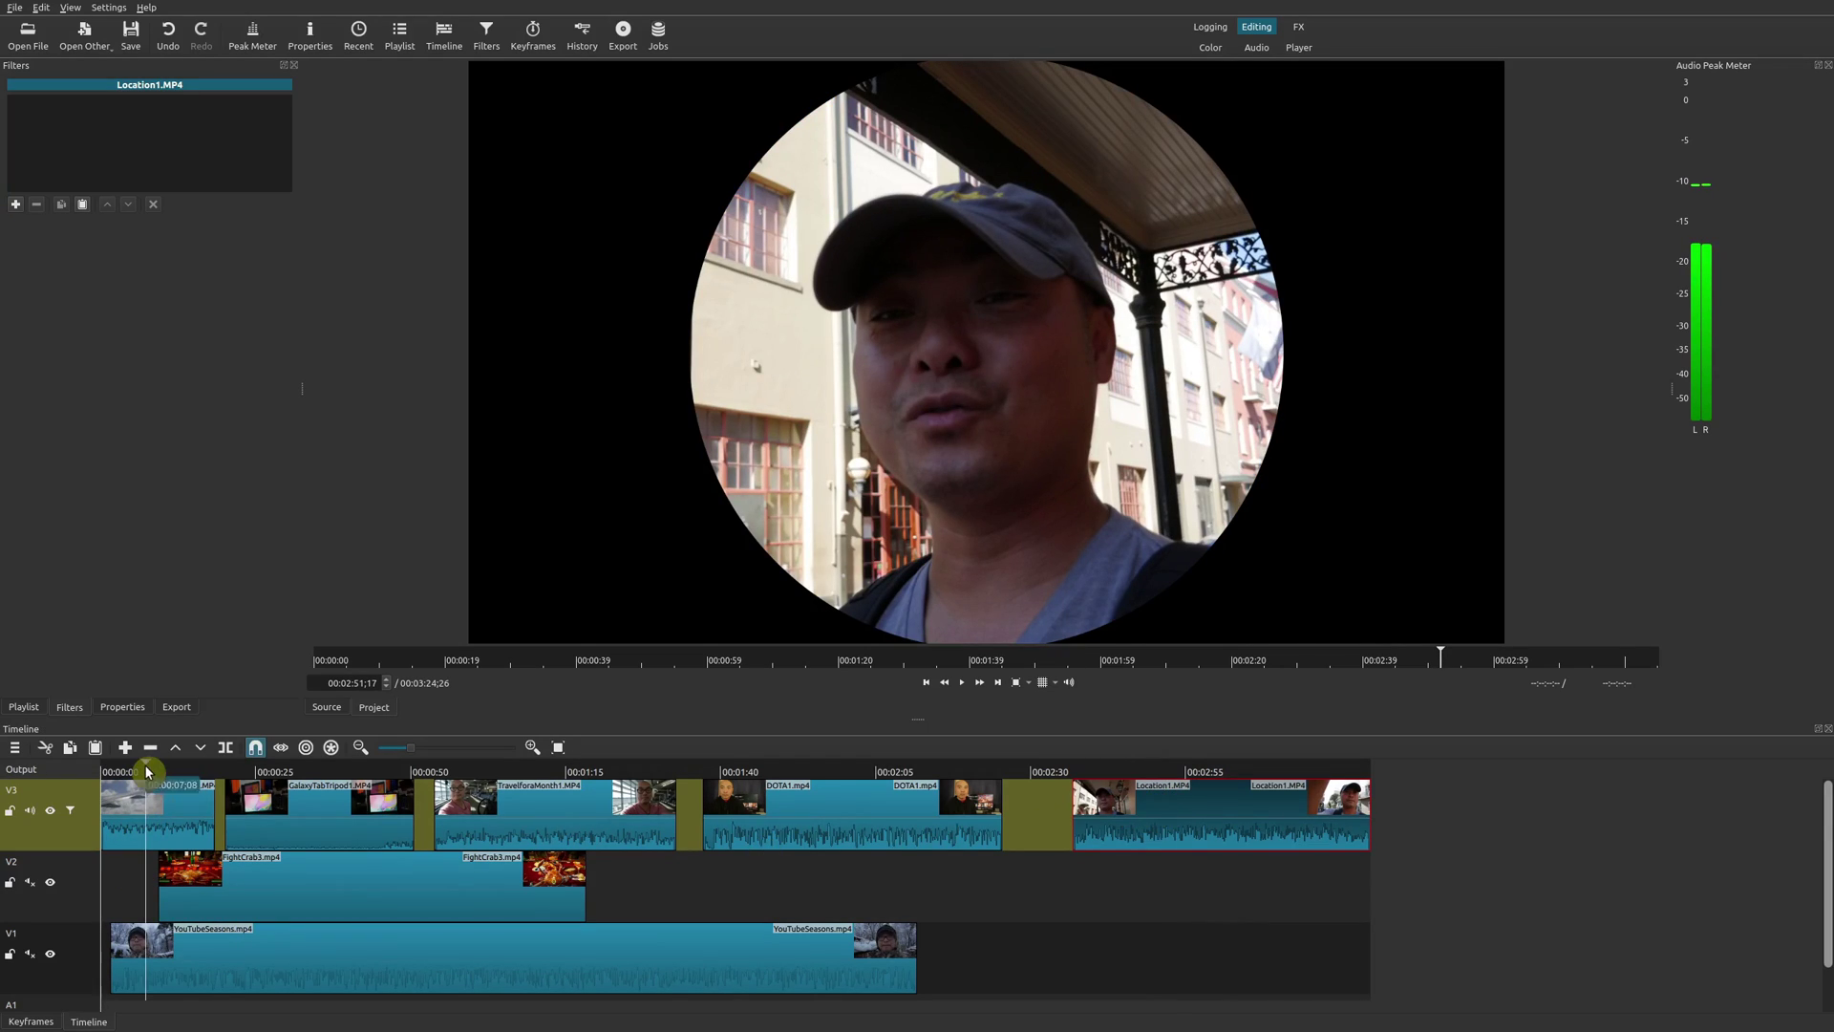
left_click(170, 823)
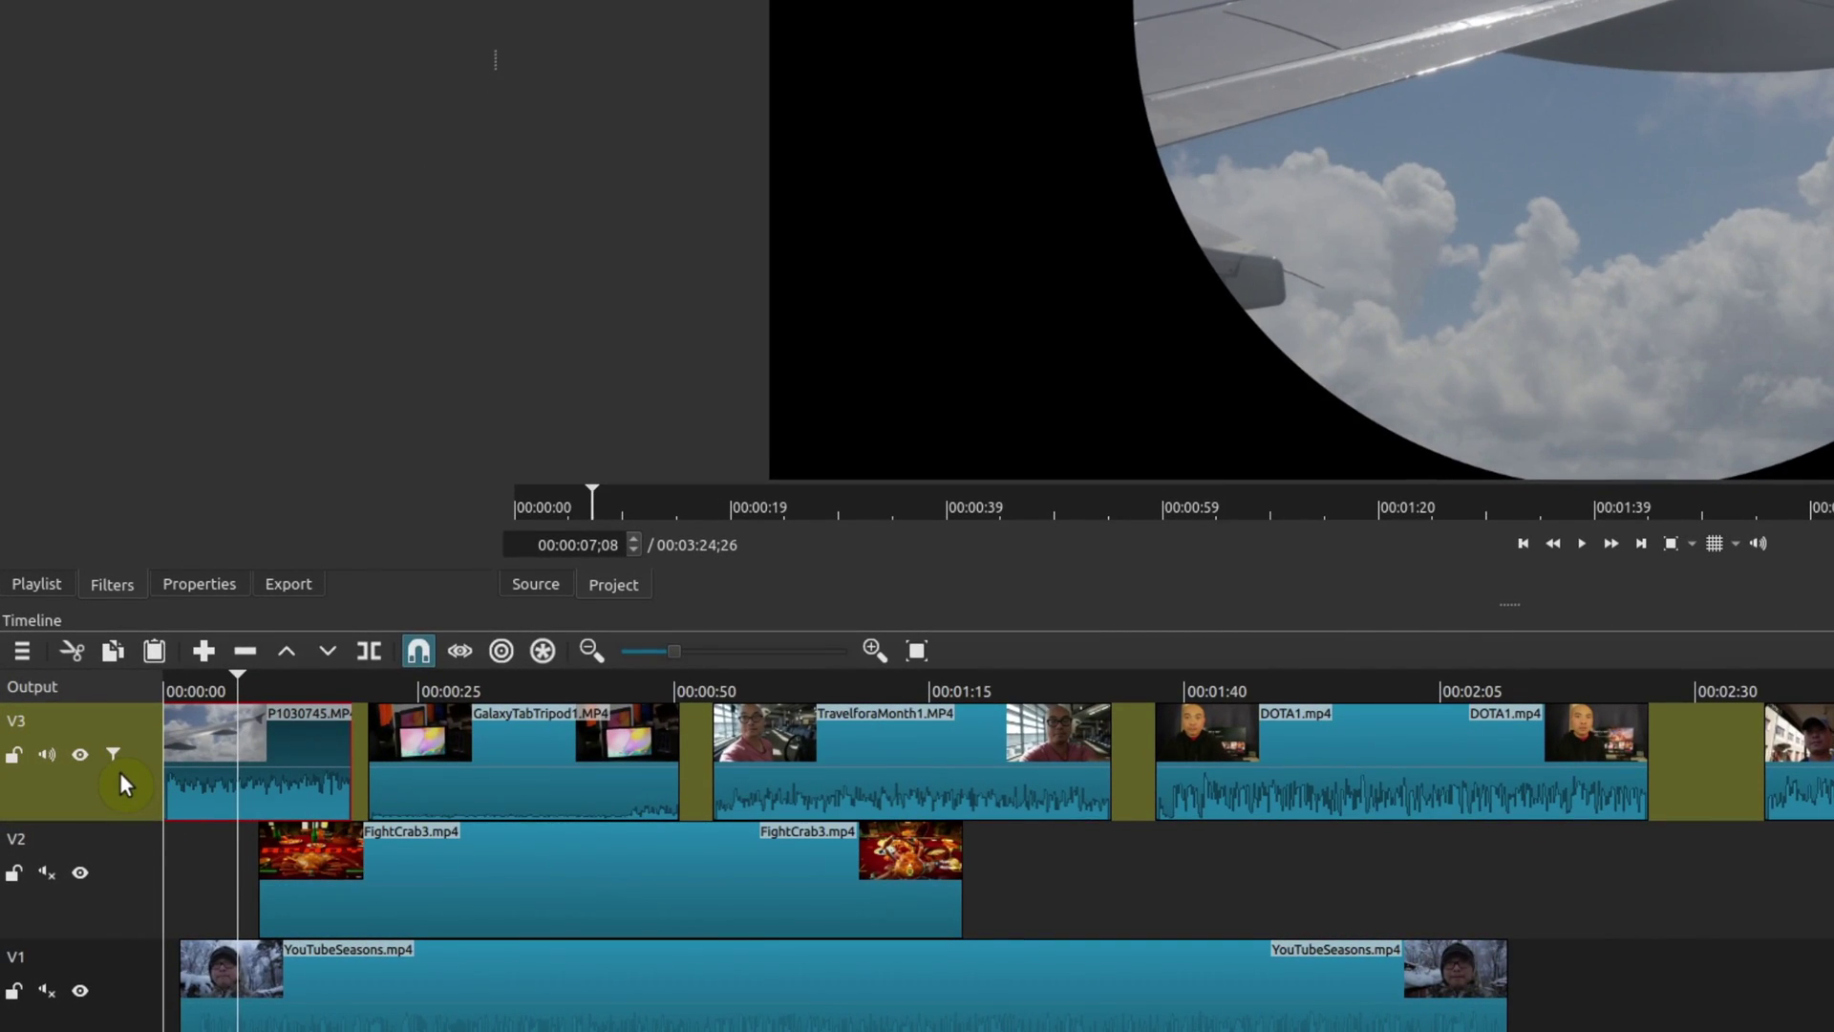
Set the V3 track's Crop: Circle radius to 25.4%.
left_click(124, 687)
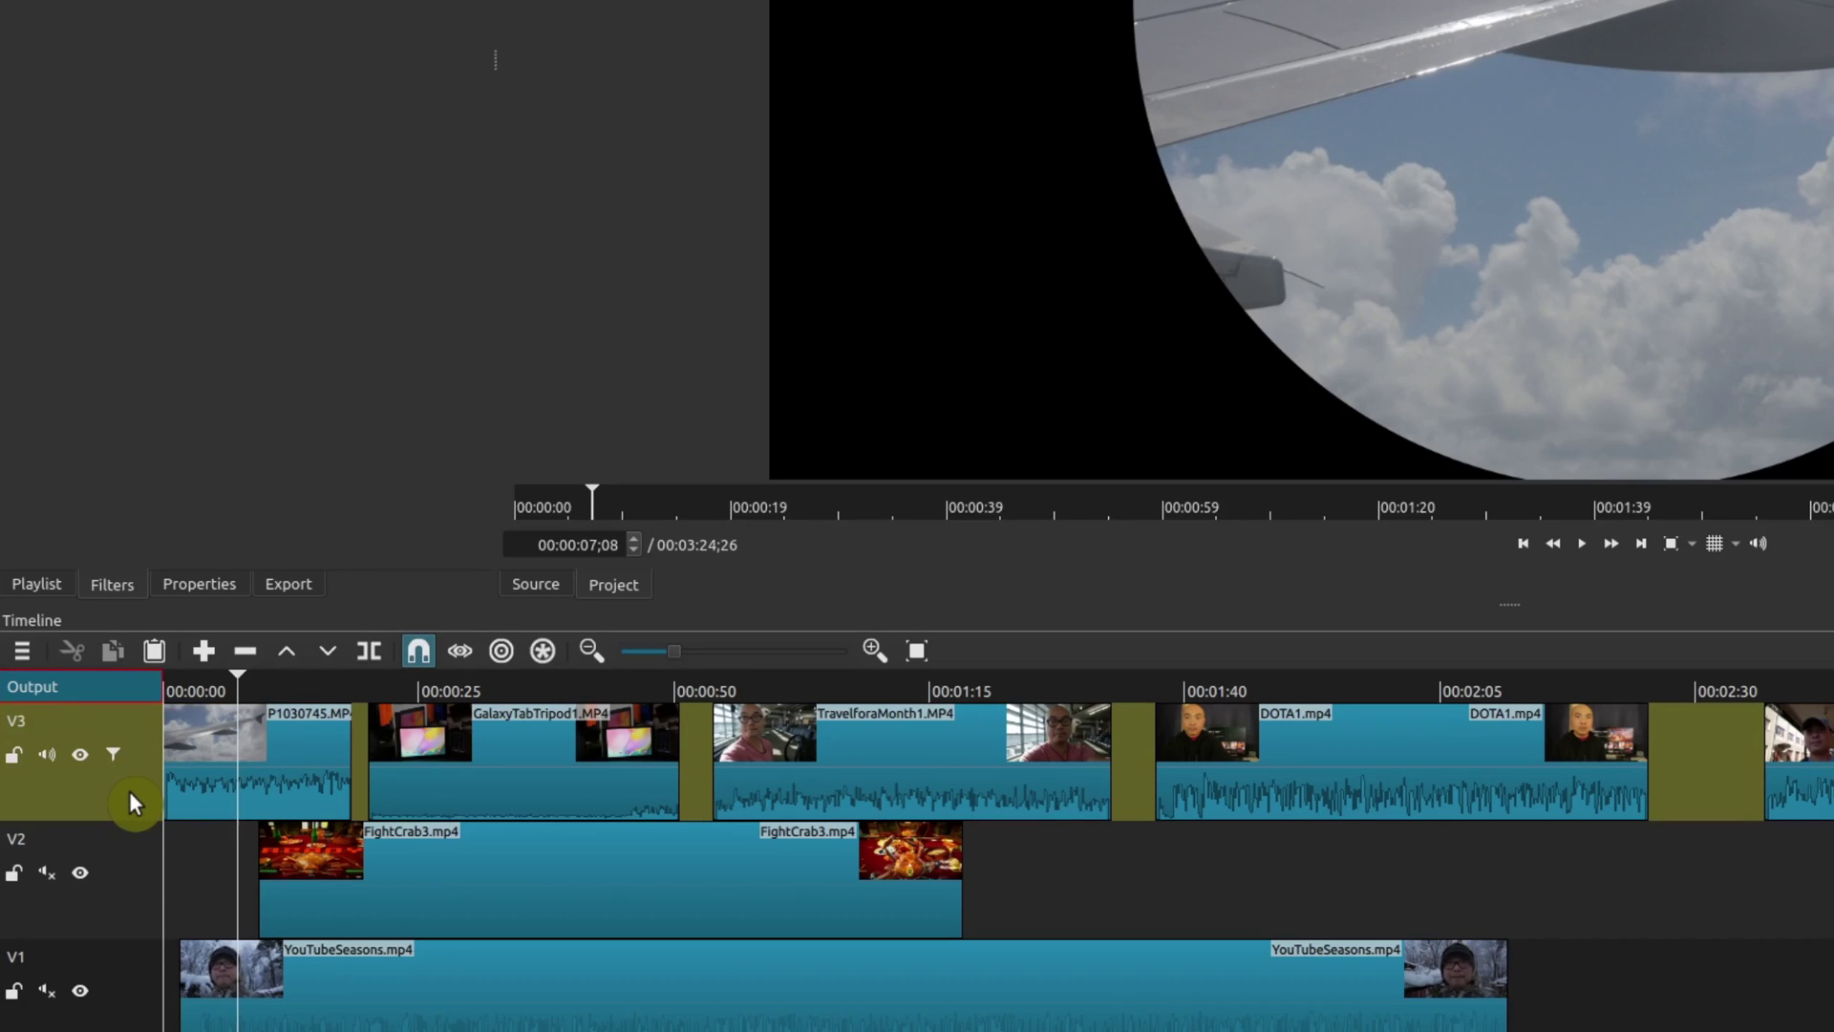
left_click(130, 791)
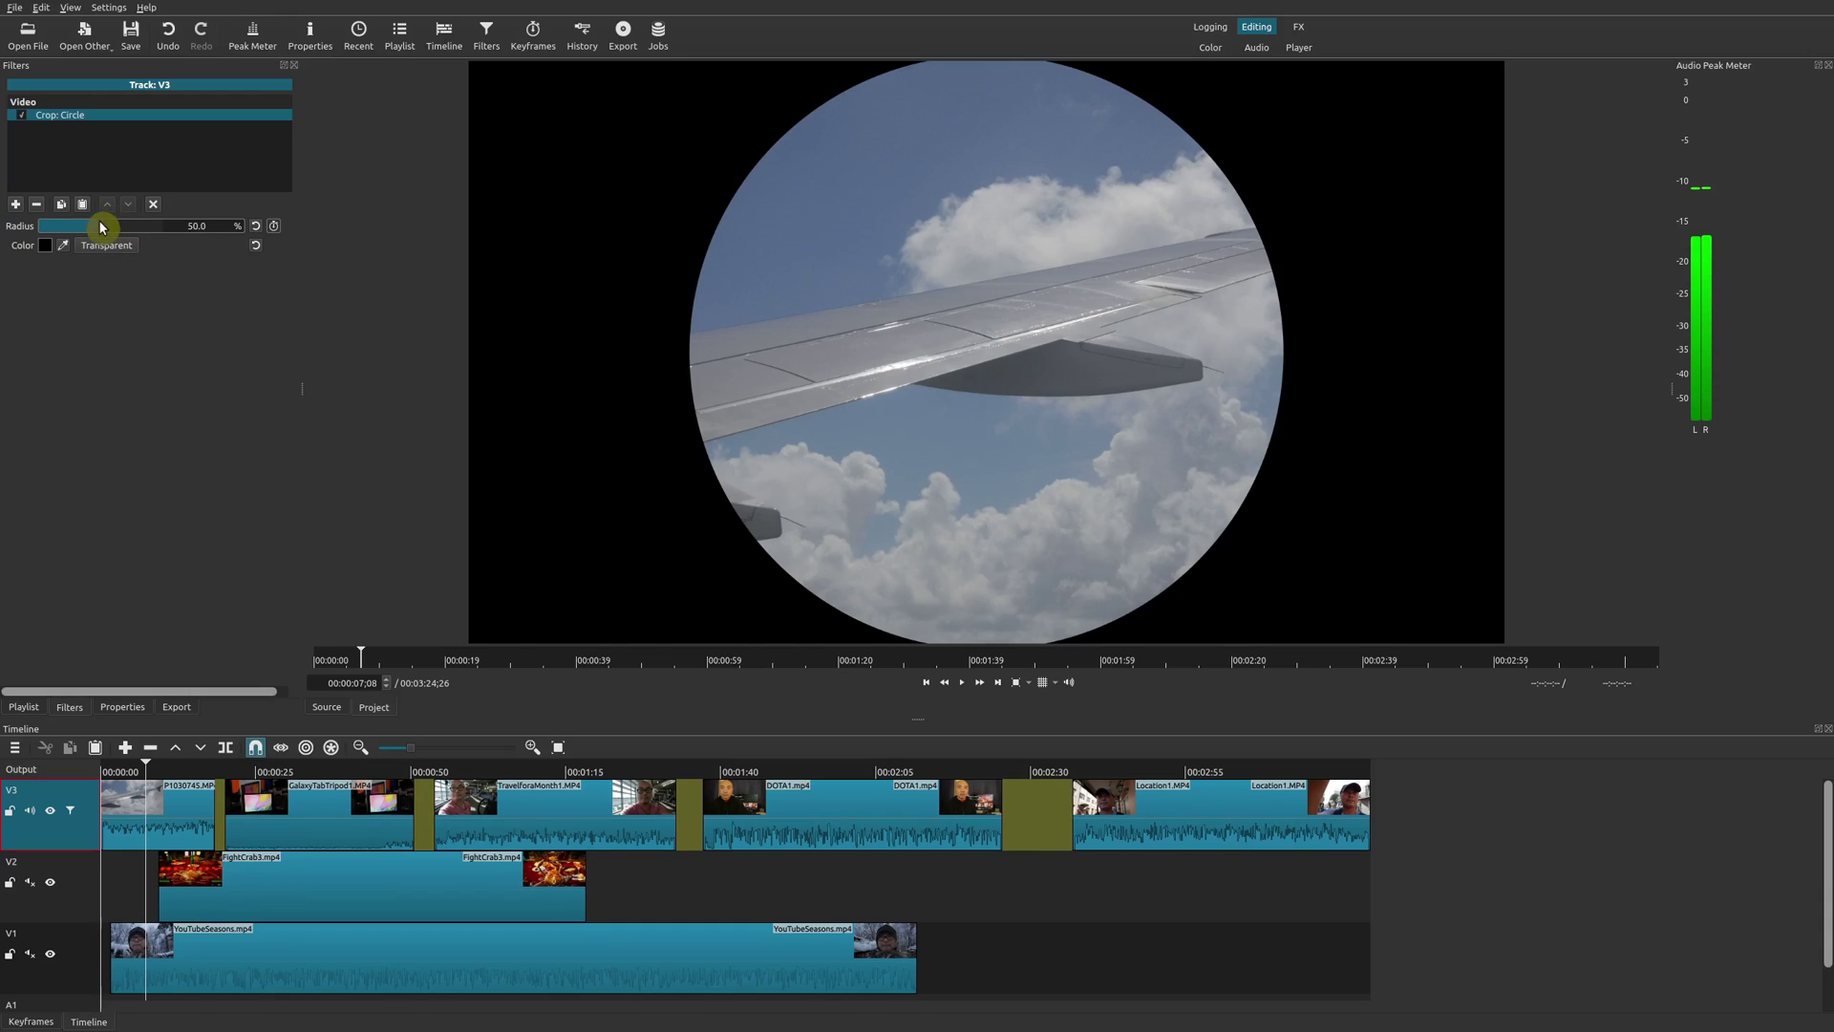
left_click_drag(101, 227, 73, 229)
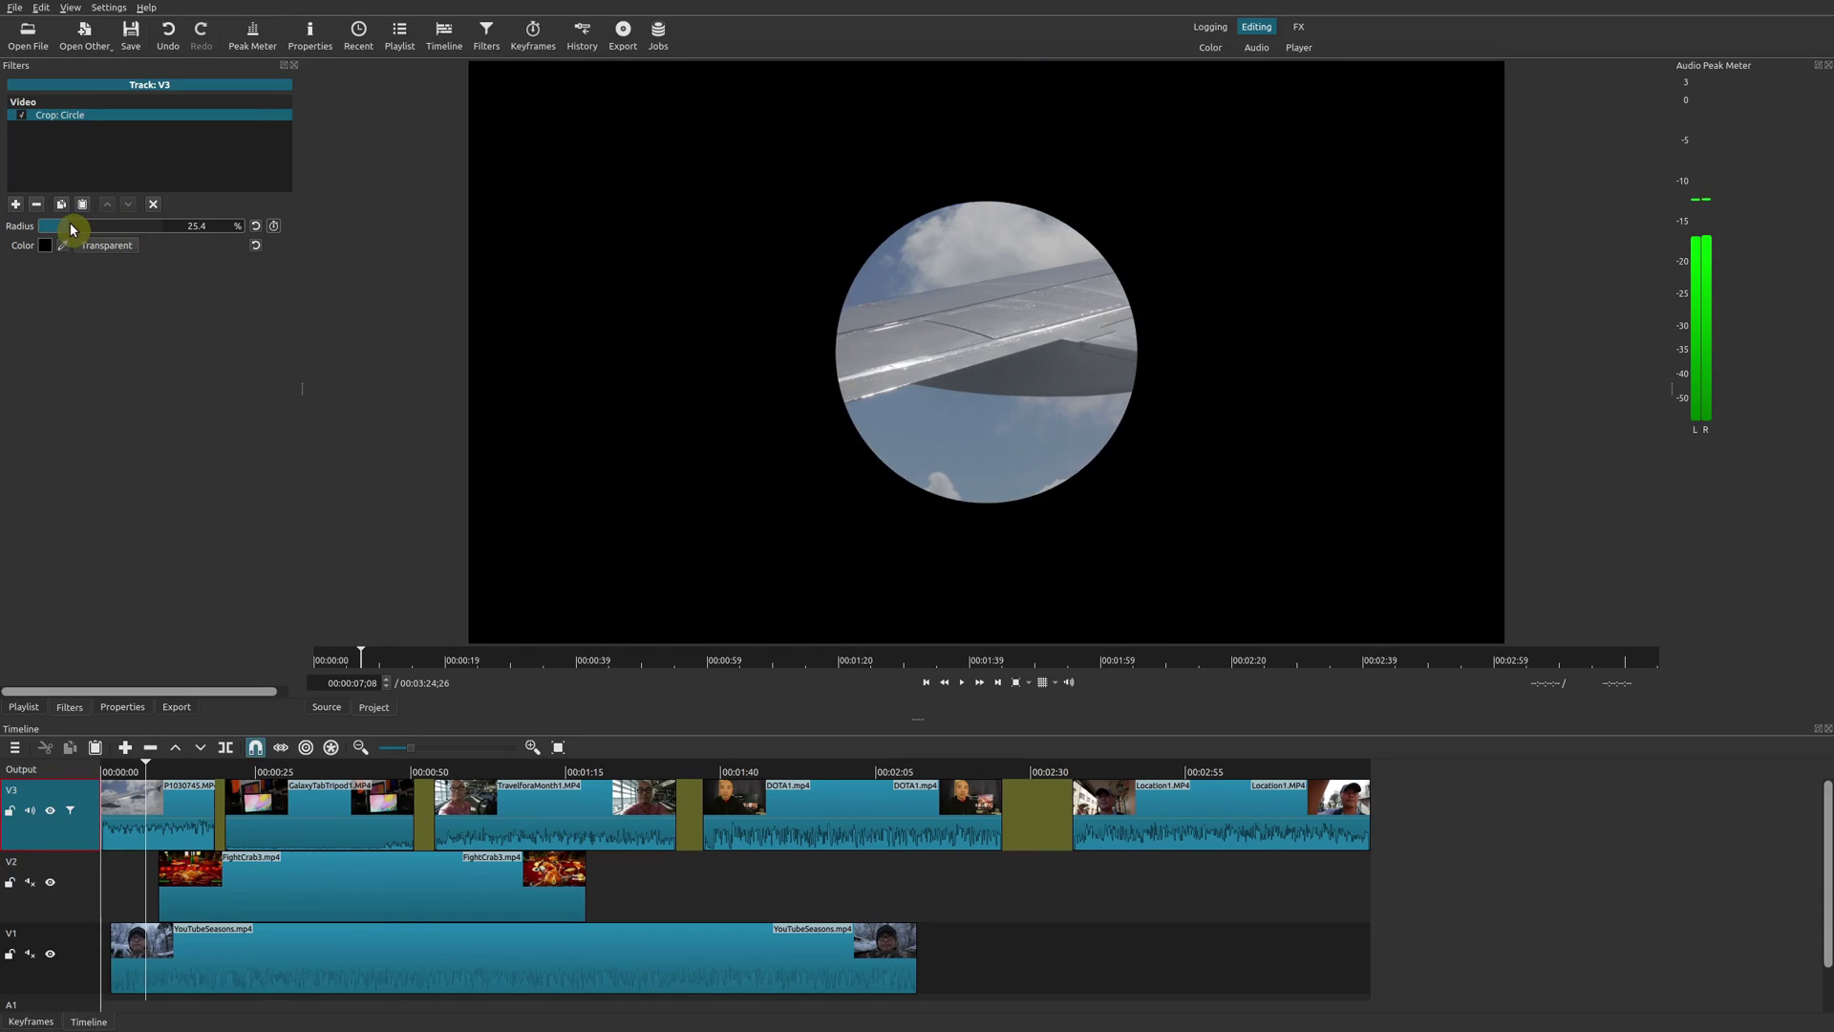
Preview GalaxyTabTripod1 and P1030745 in the smaller circle, then show V3's filters again.
left_click(345, 772)
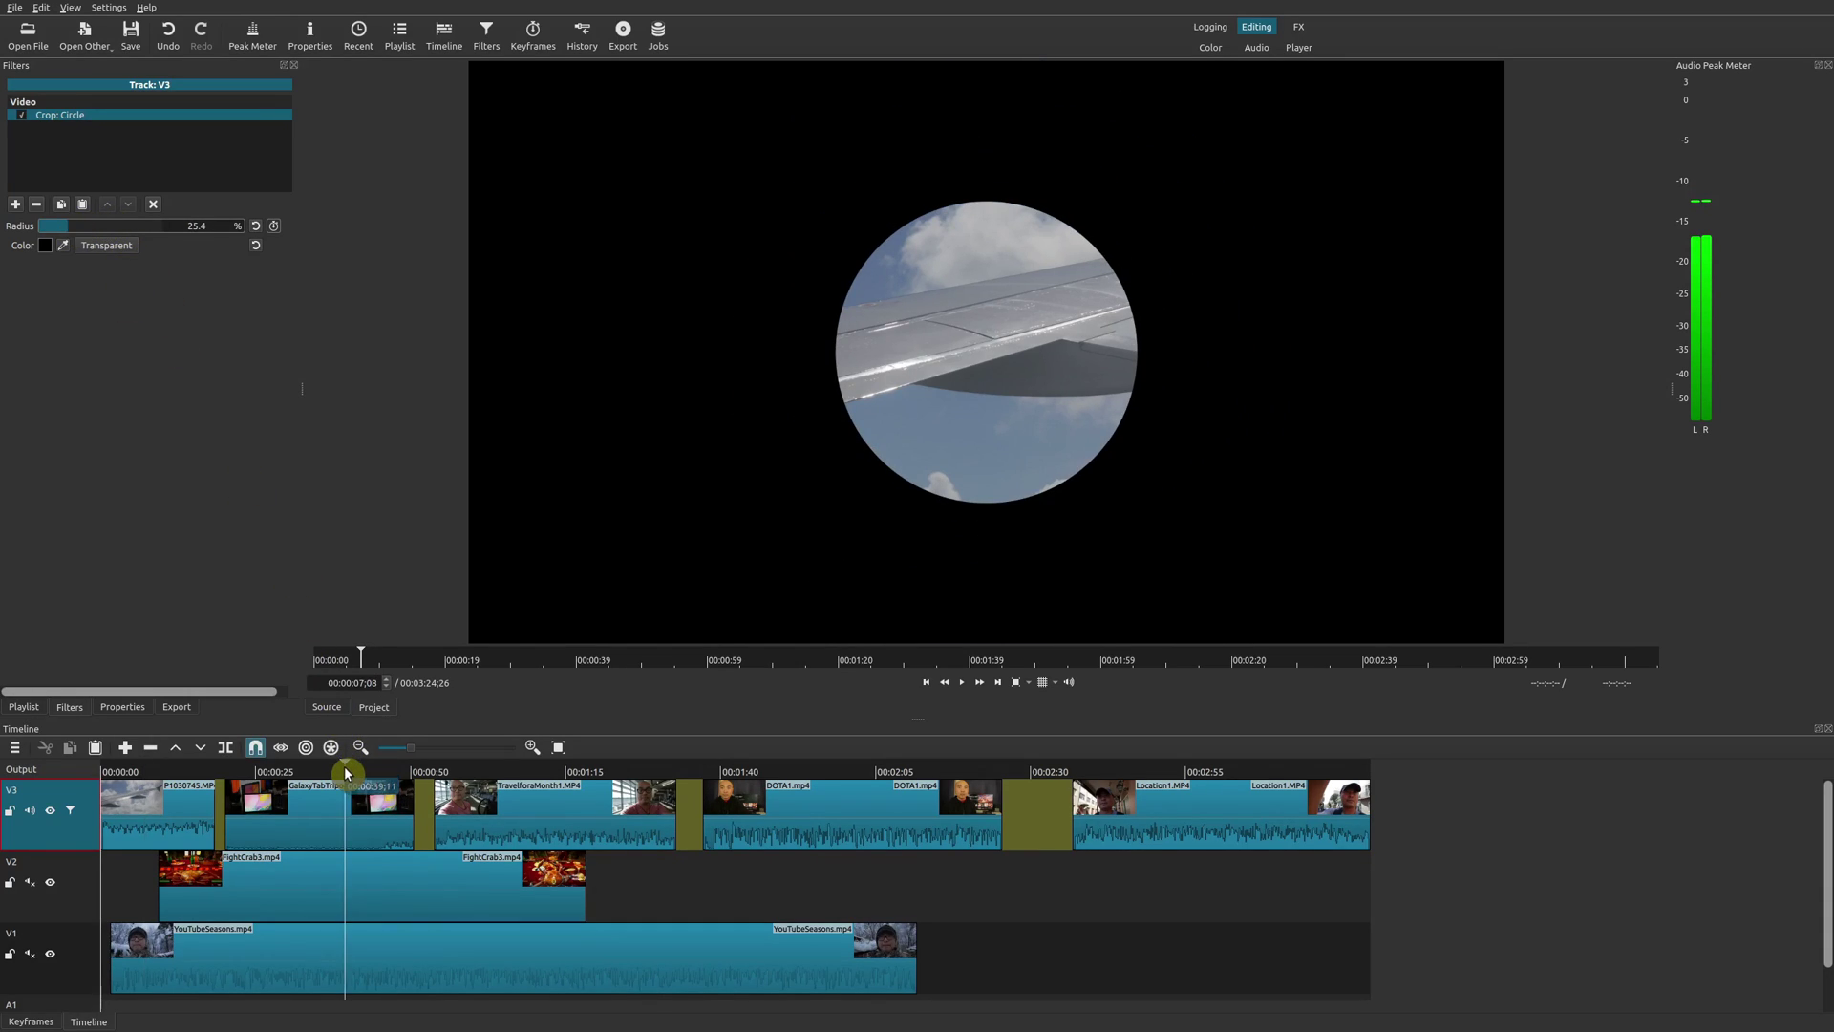
left_click(379, 819)
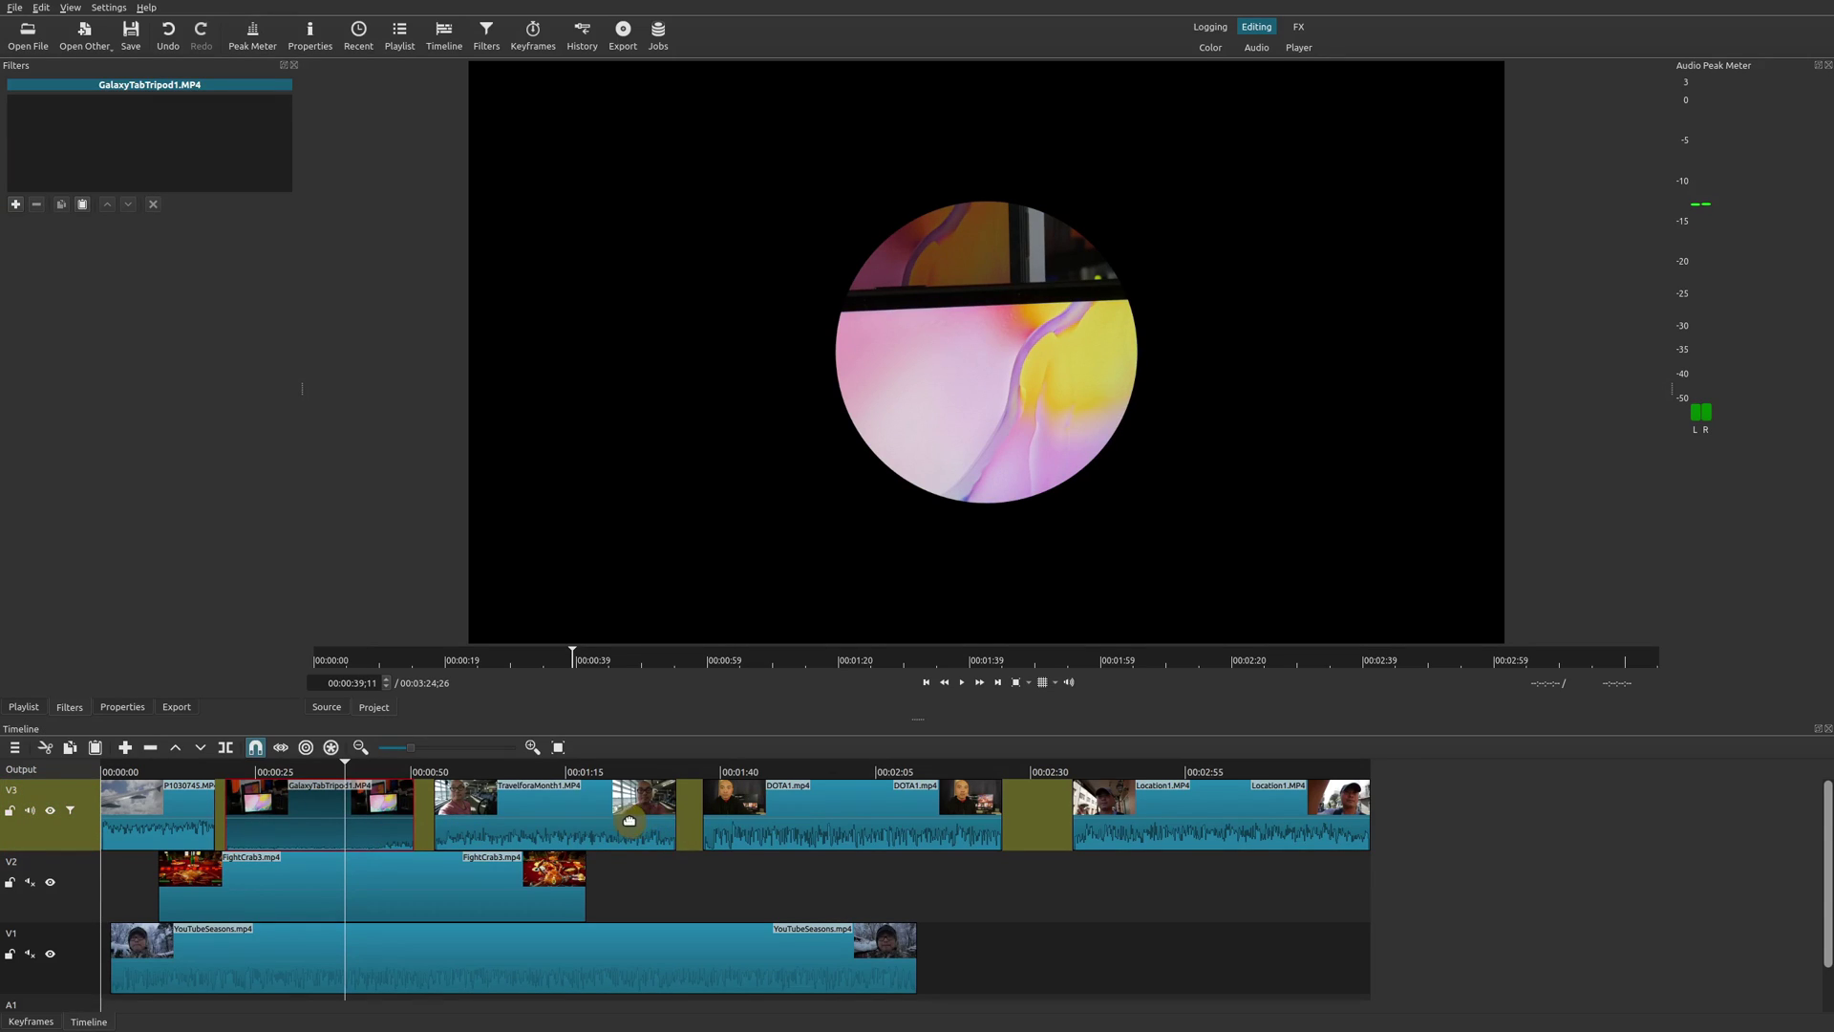
left_click(146, 833)
left_click(58, 848)
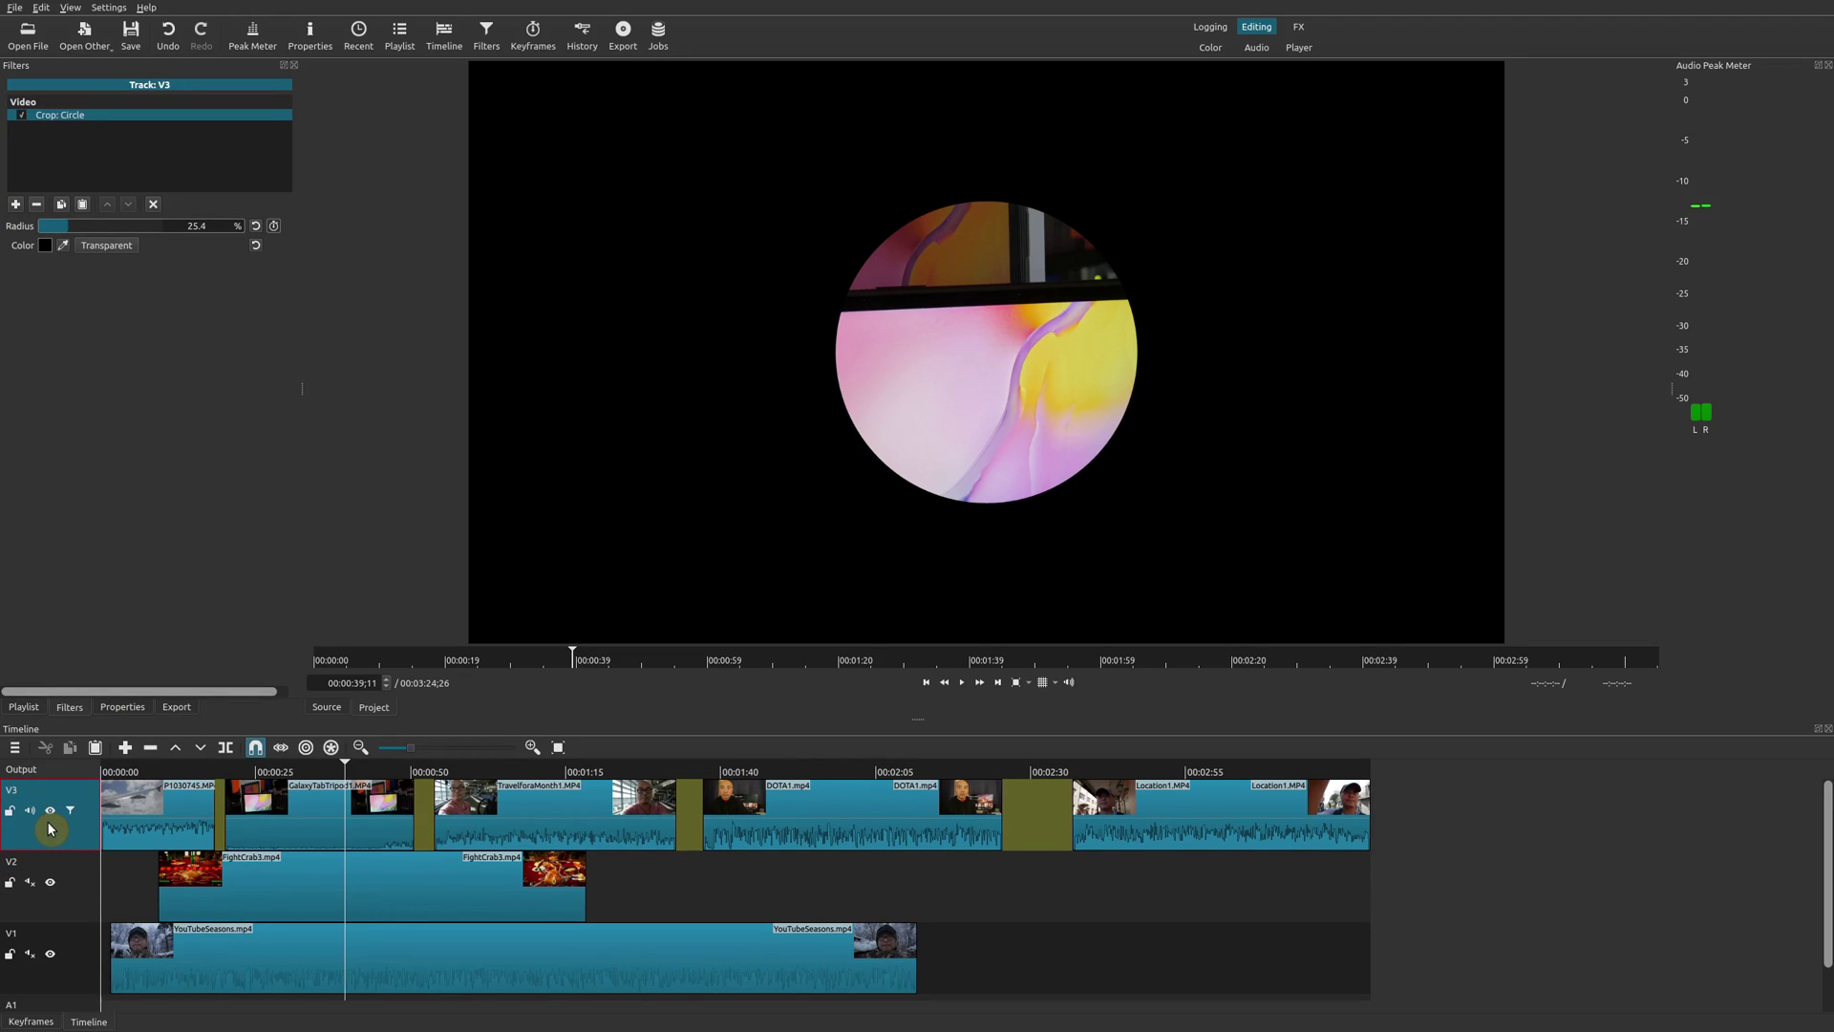
Add a Distort filter at 50% amplitude to track V3 and preview it on TravelforaMonth1.
left_click(17, 205)
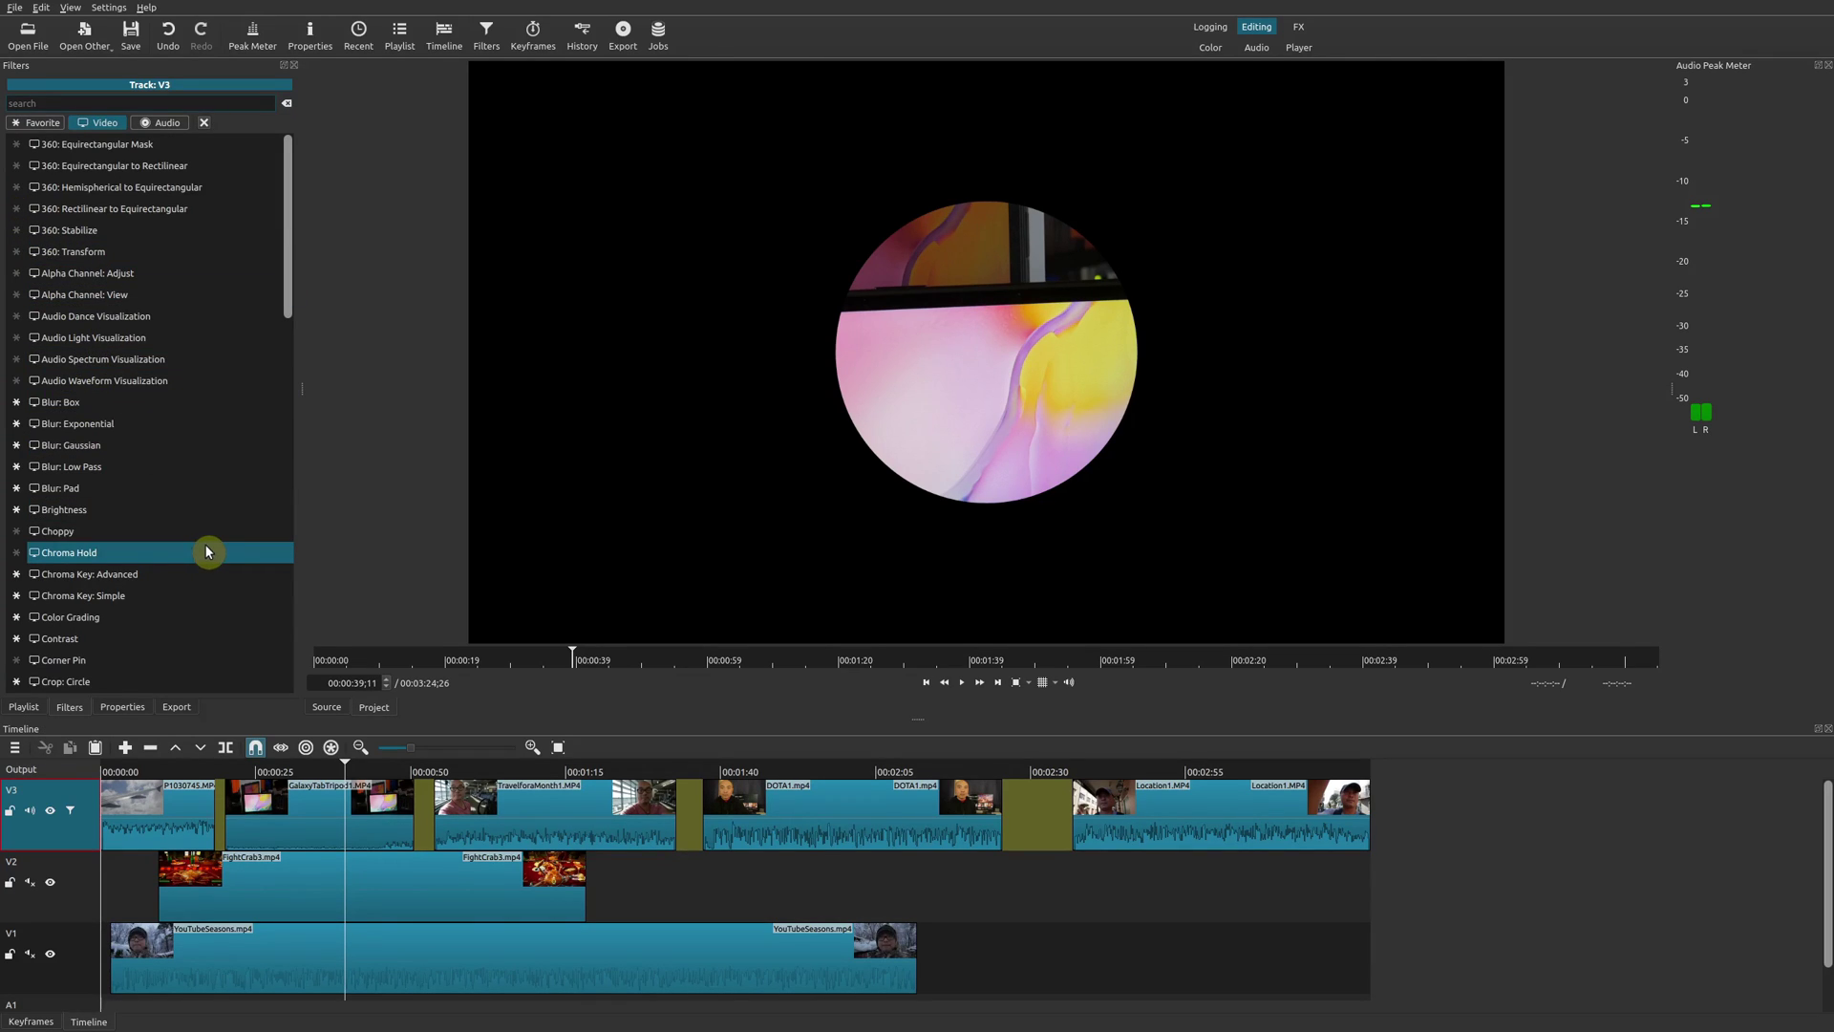
scroll(199, 535, "down", 3)
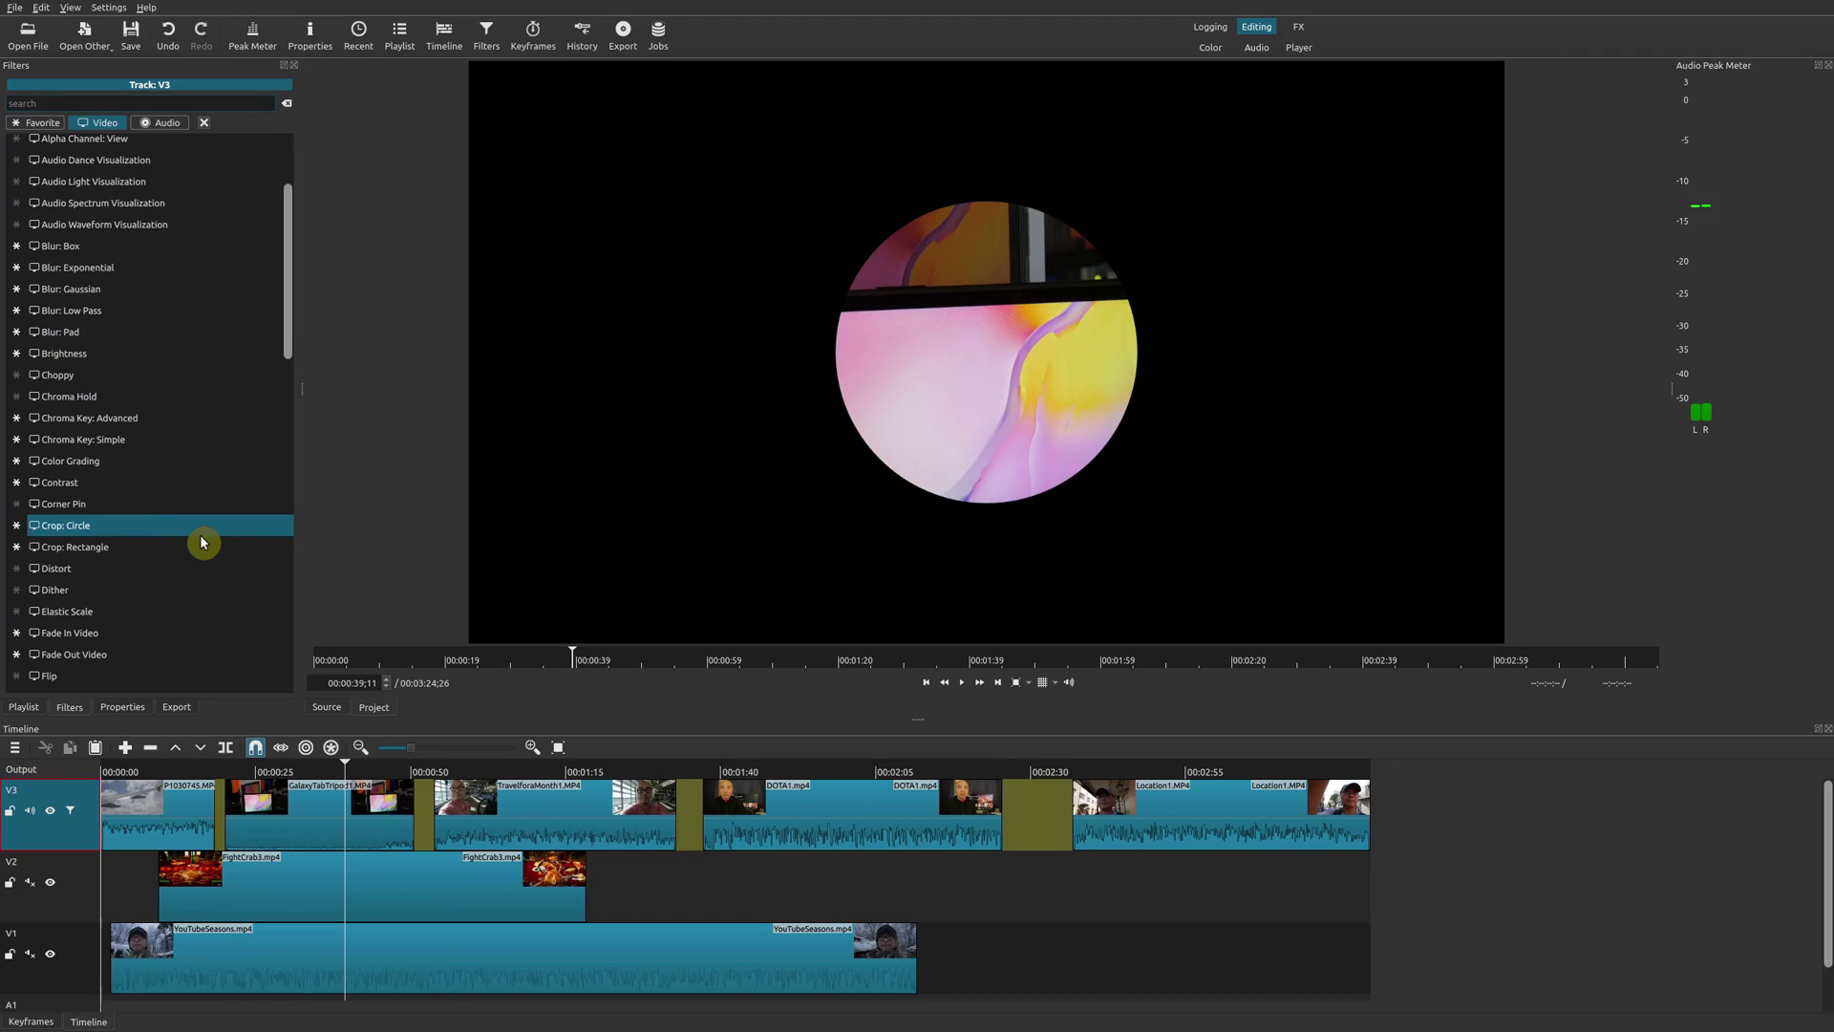
left_click(197, 564)
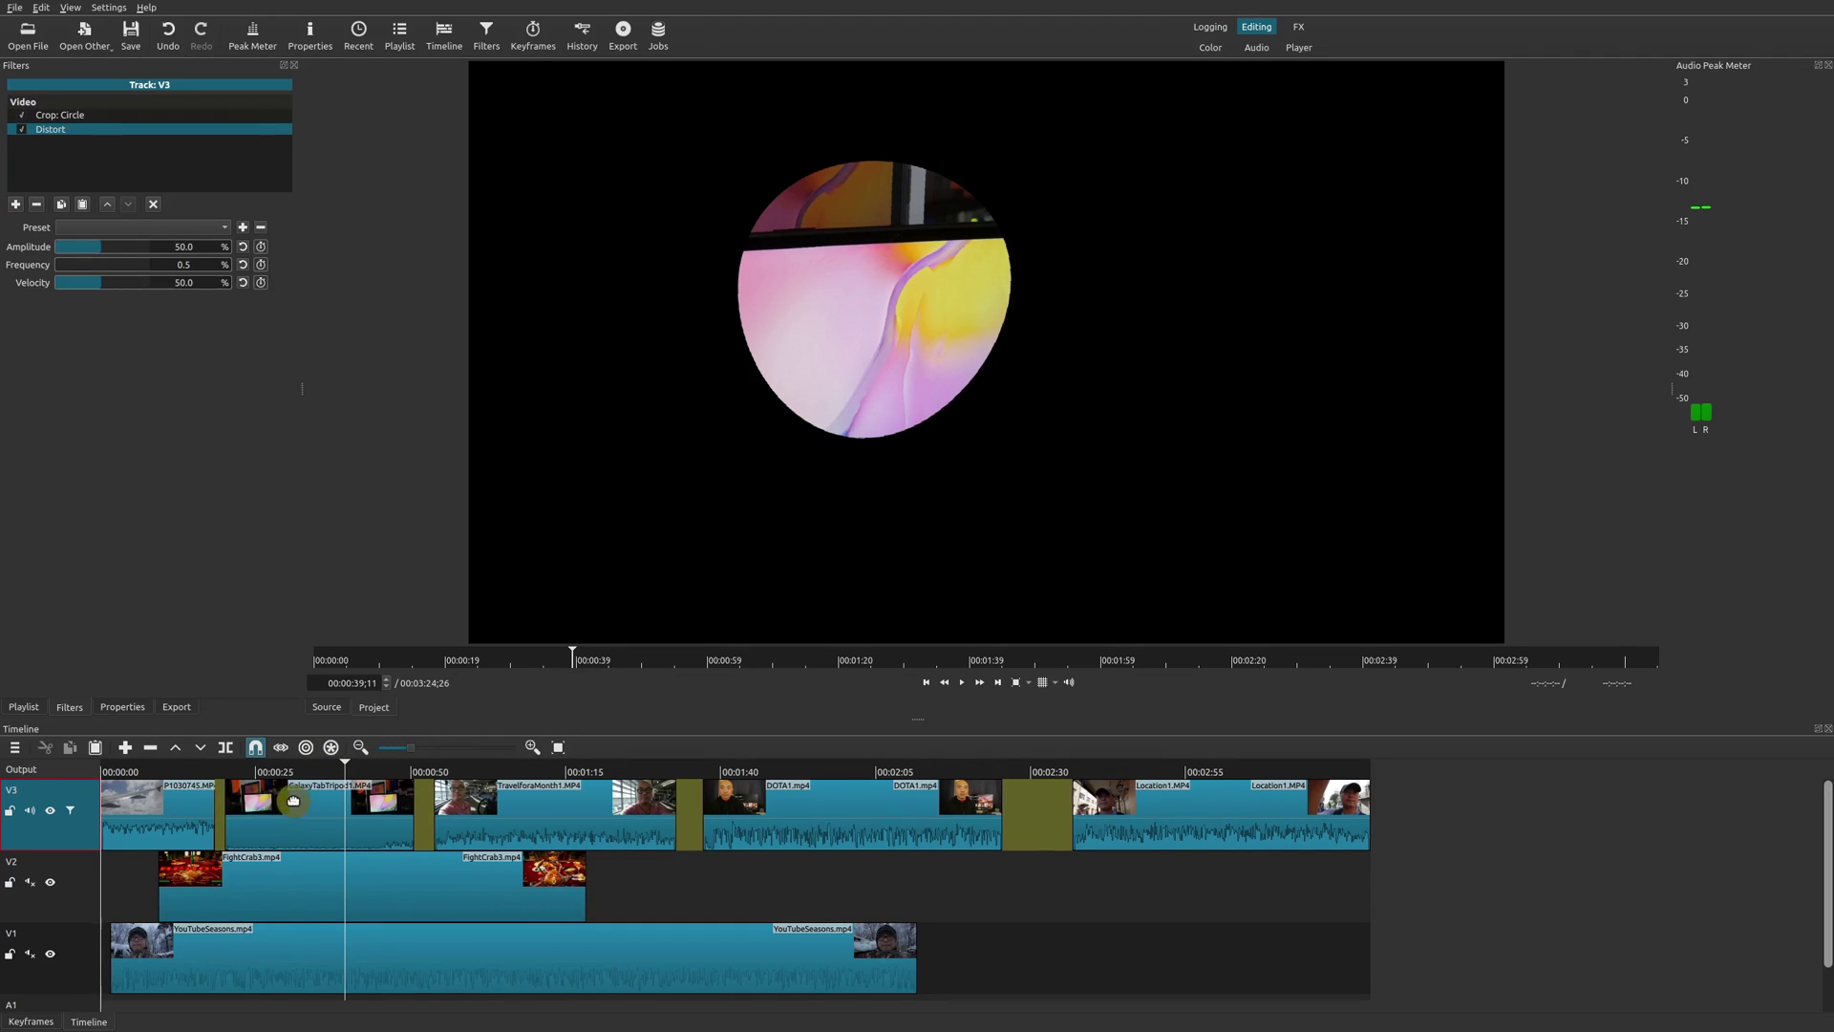
left_click(546, 772)
left_click(568, 809)
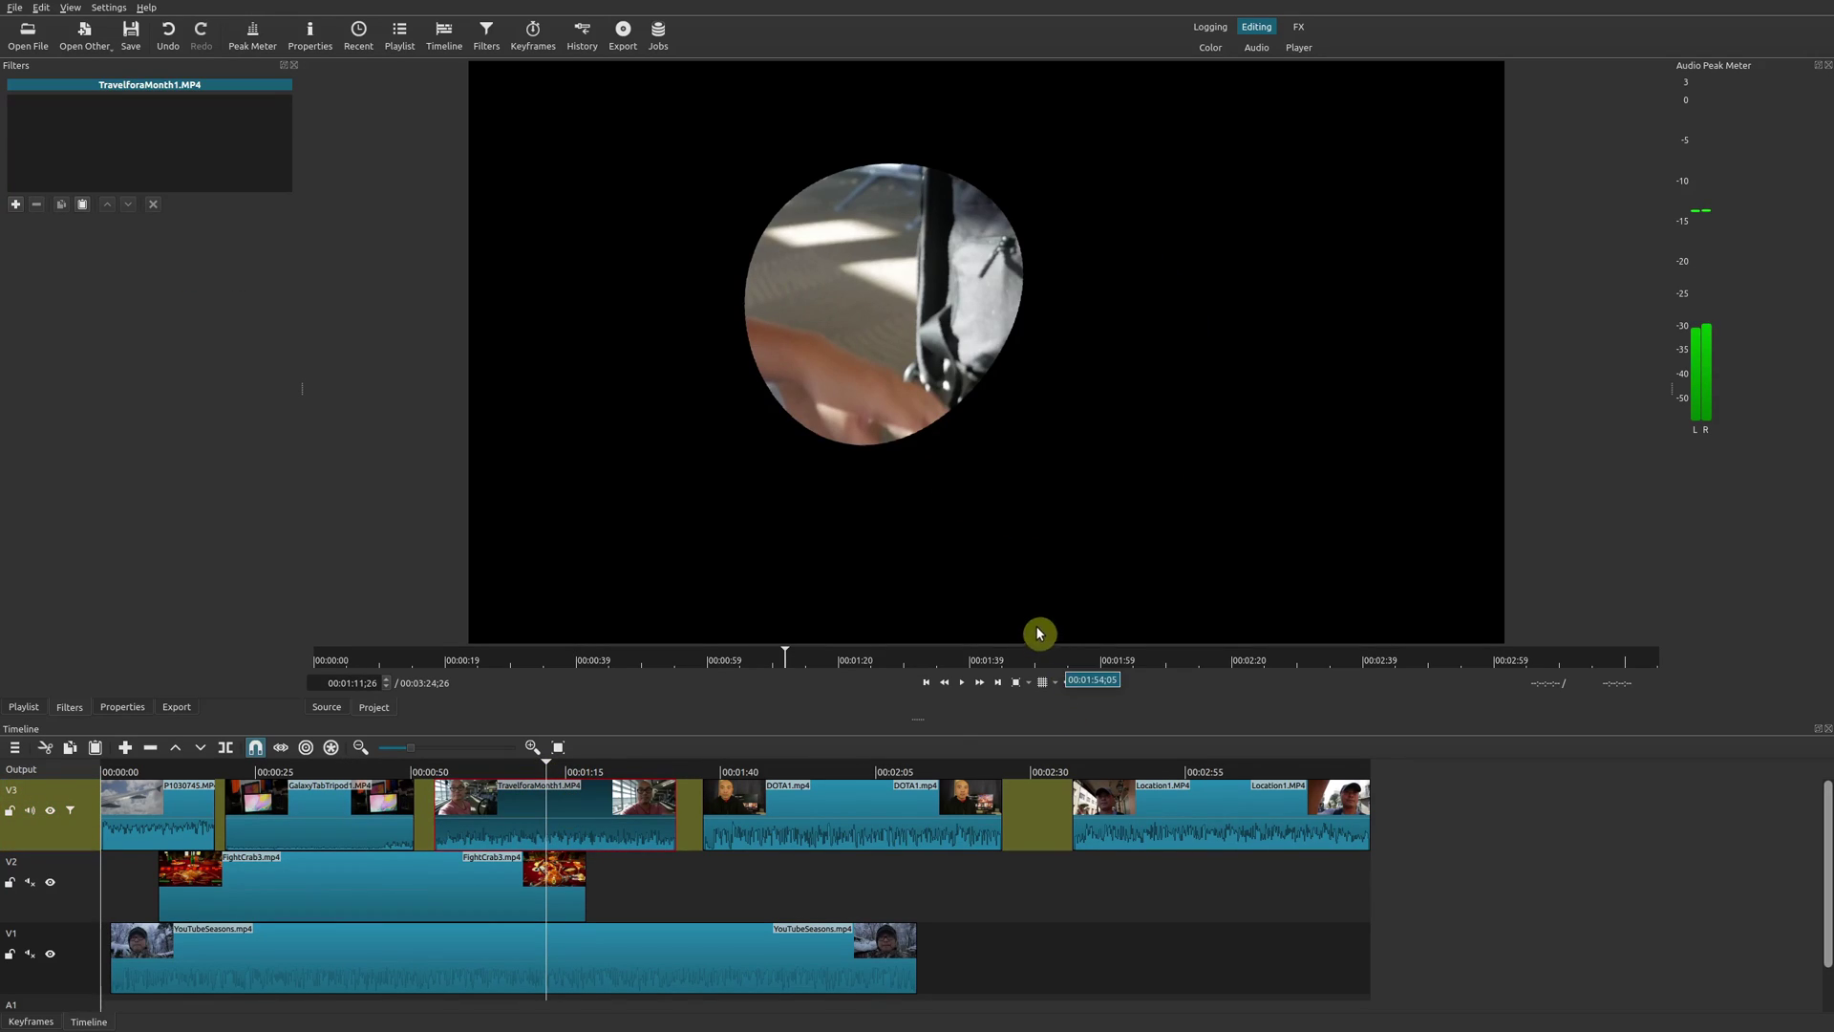
Preview the warped P1030745 and TravelforaMonth1 clips, then show V3's Crop: Circle and Distort stack.
left_click(154, 819)
left_click(145, 762)
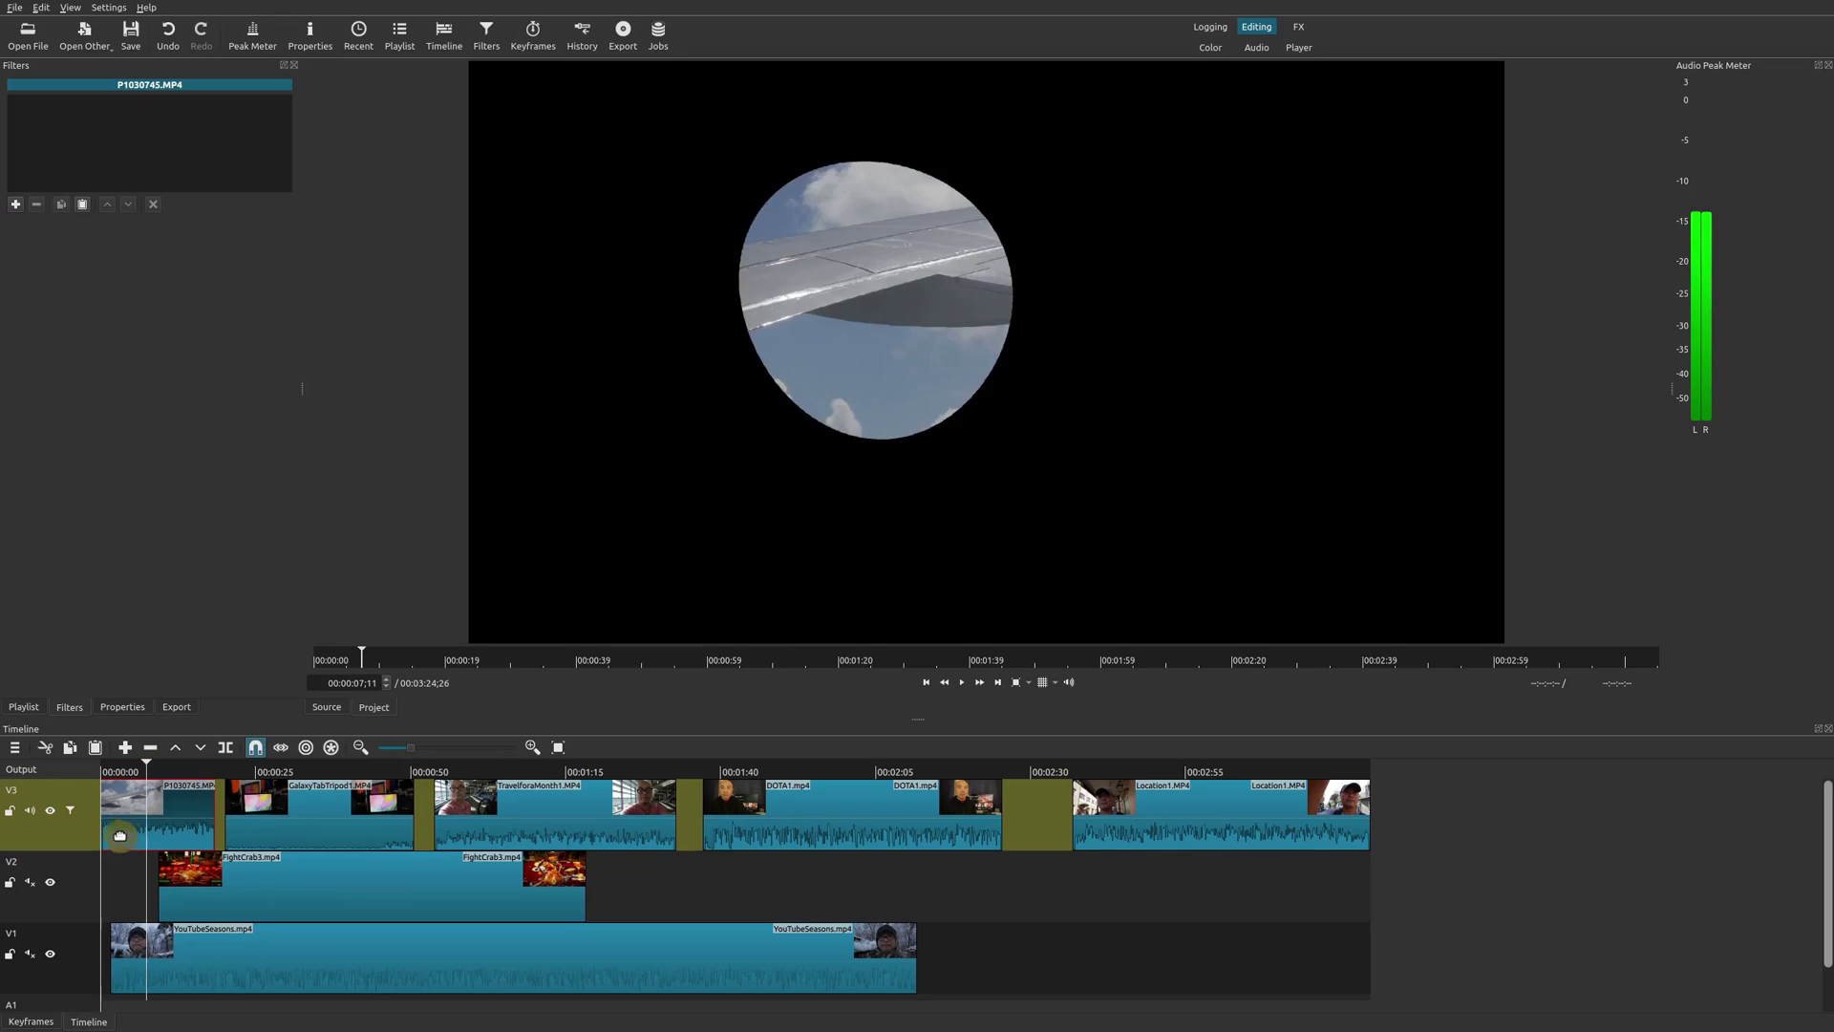
left_click(62, 837)
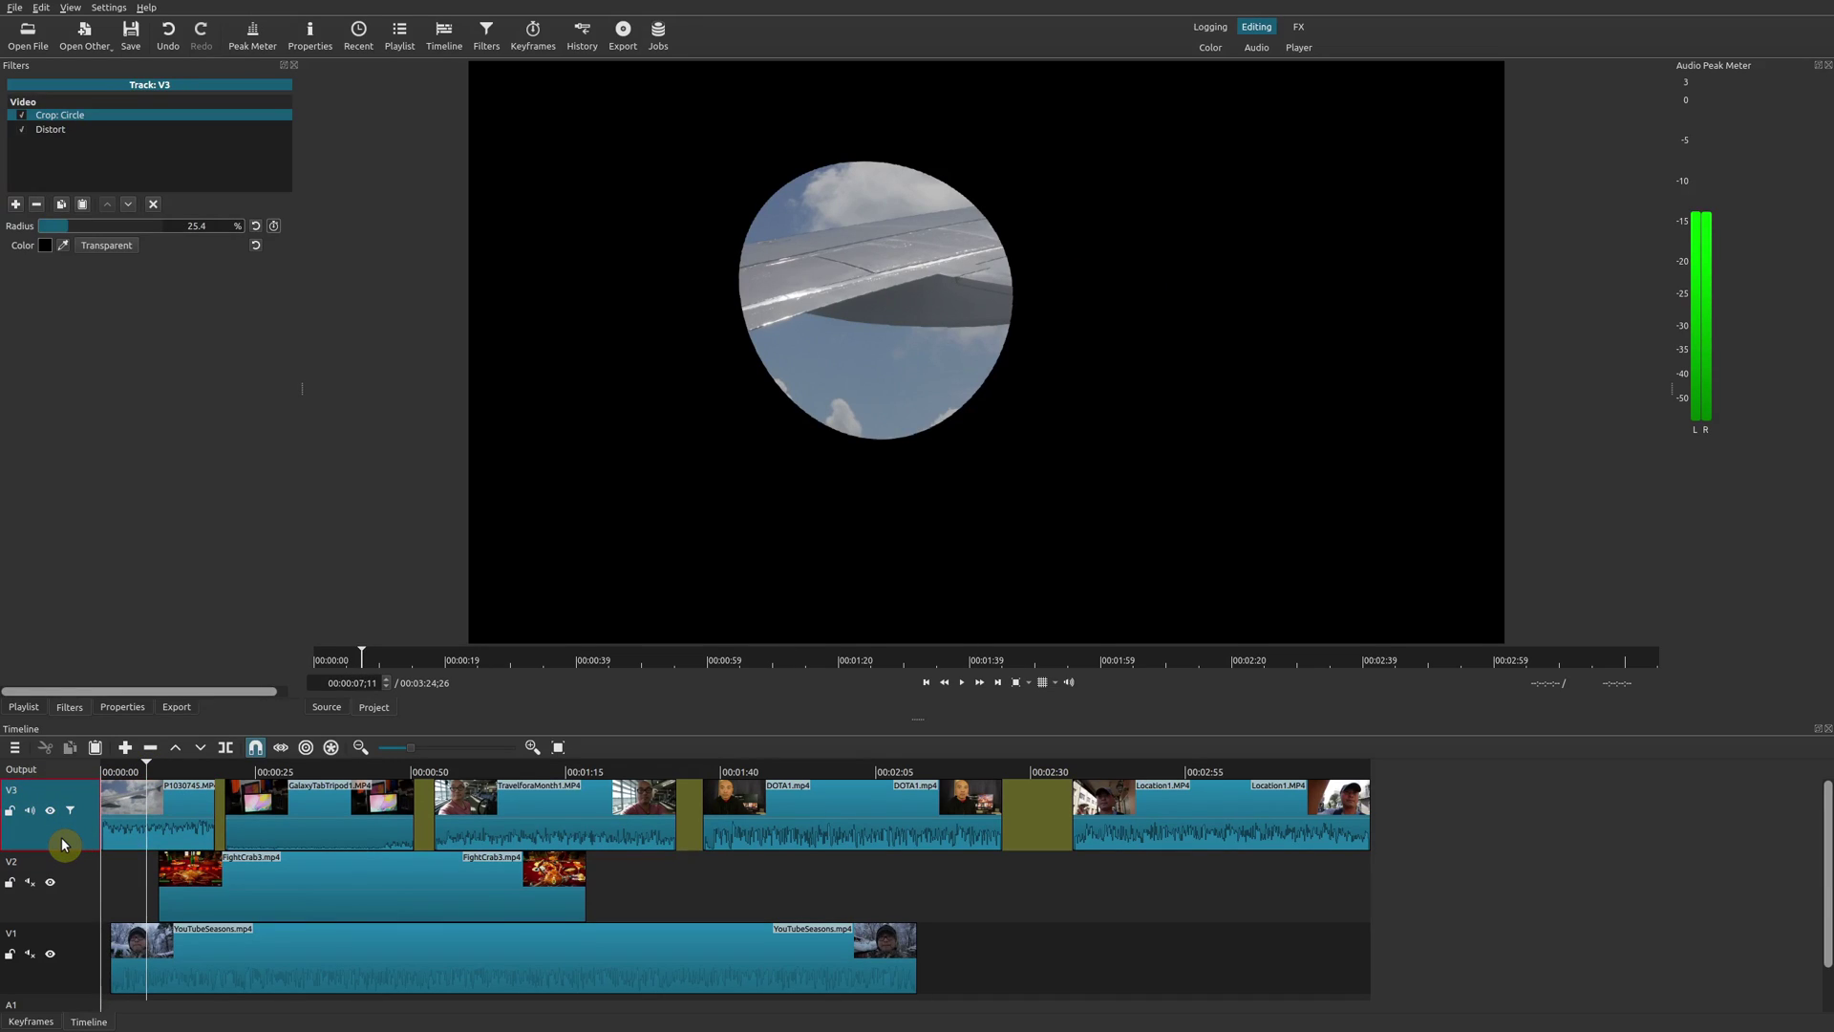
left_click(559, 769)
left_click(598, 827)
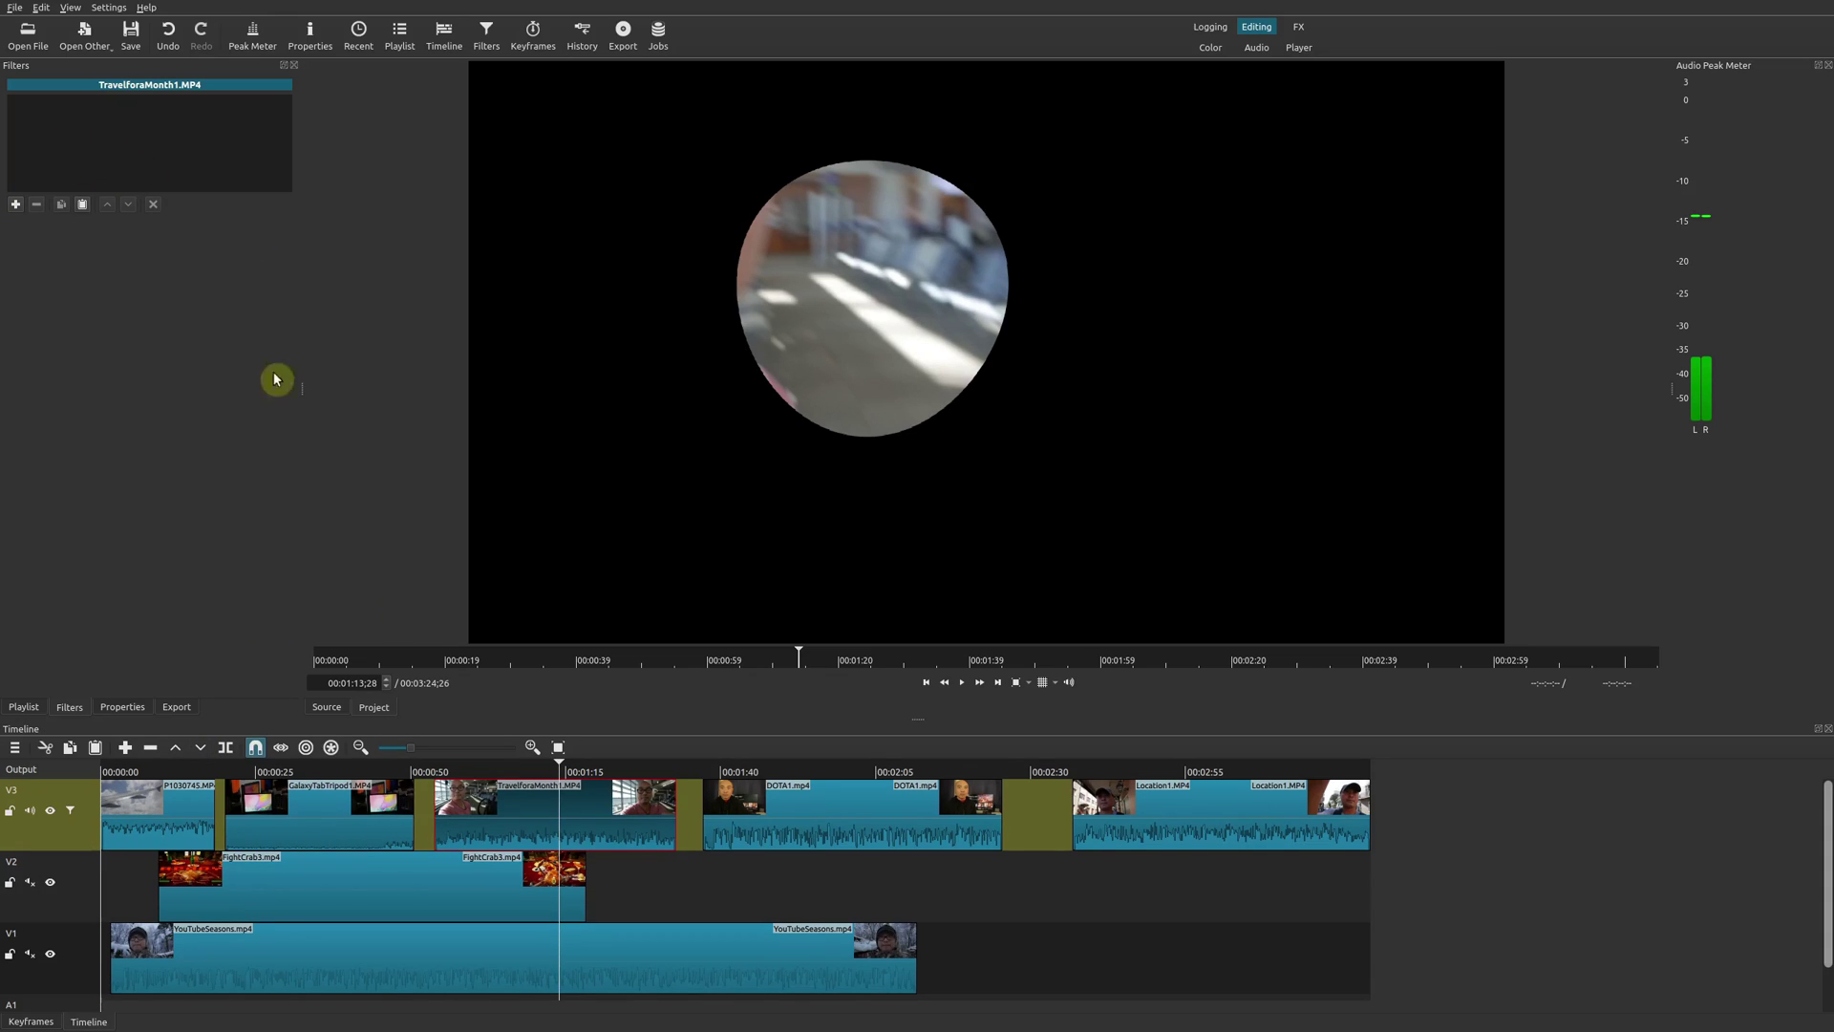
left_click(61, 849)
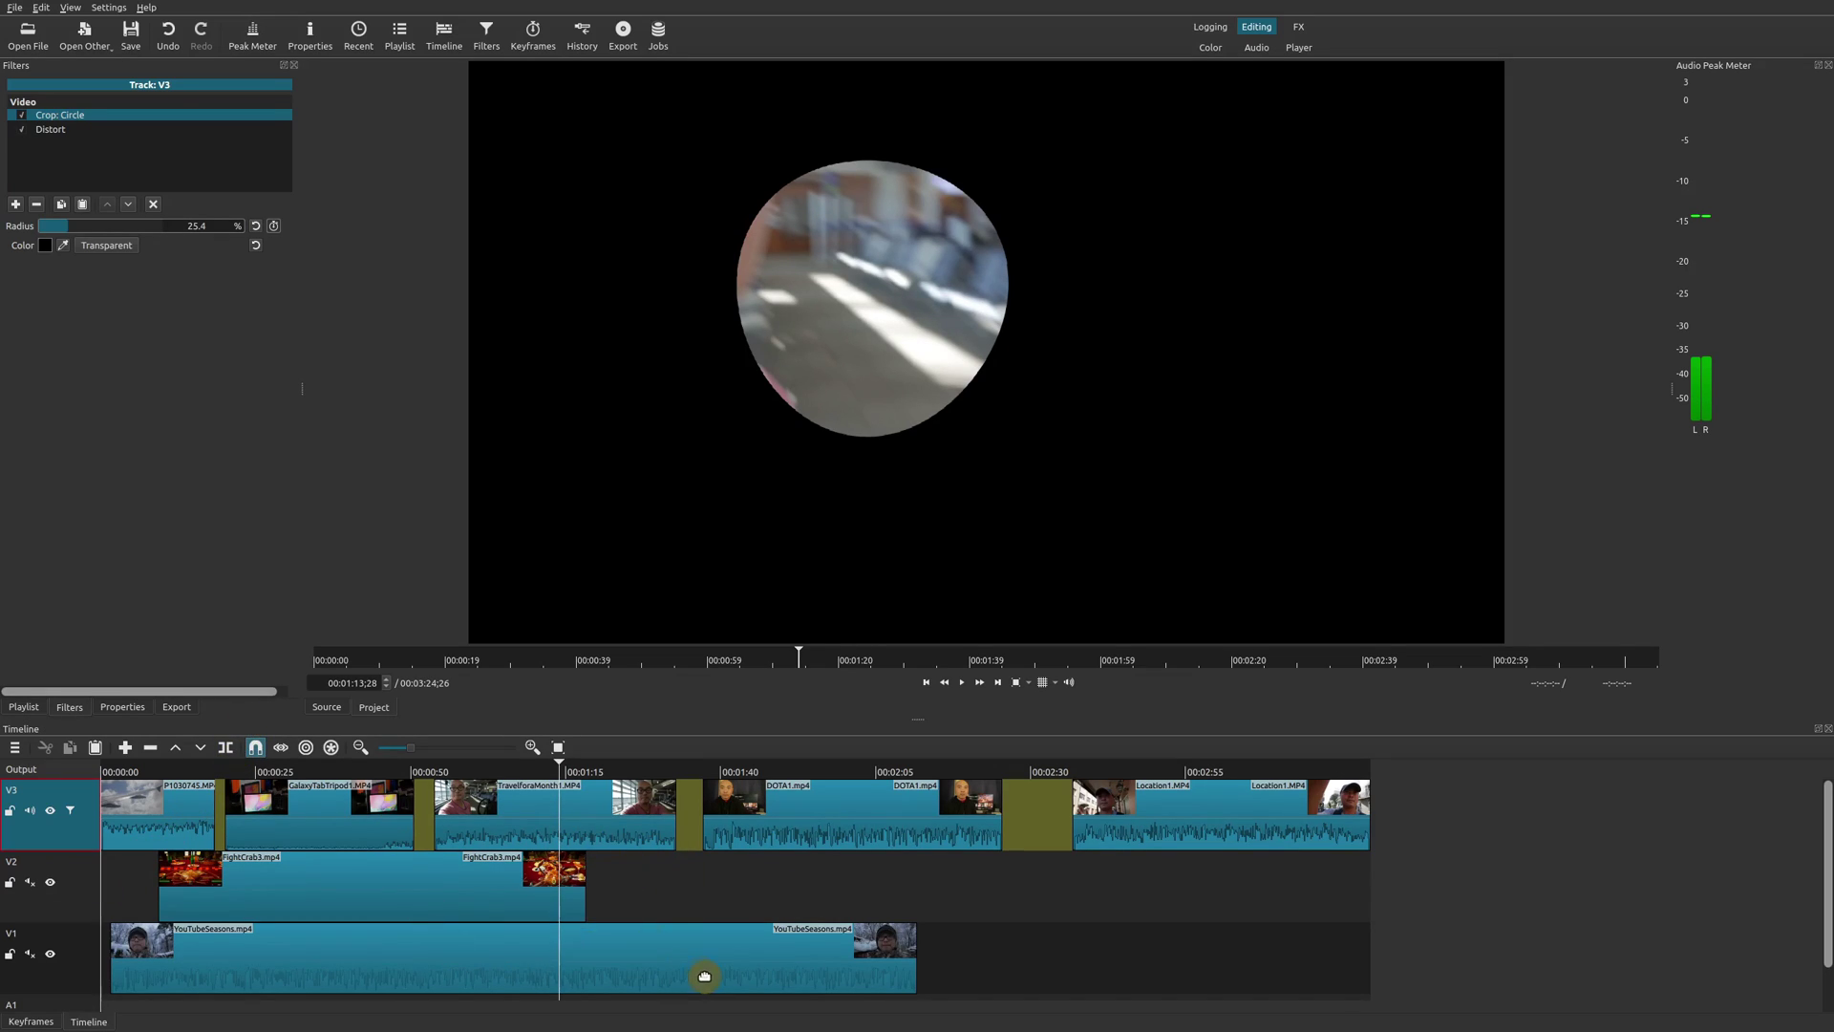
Remove the Crop: Circle and Distort filters from track V3 and select the Output track.
left_click(36, 203)
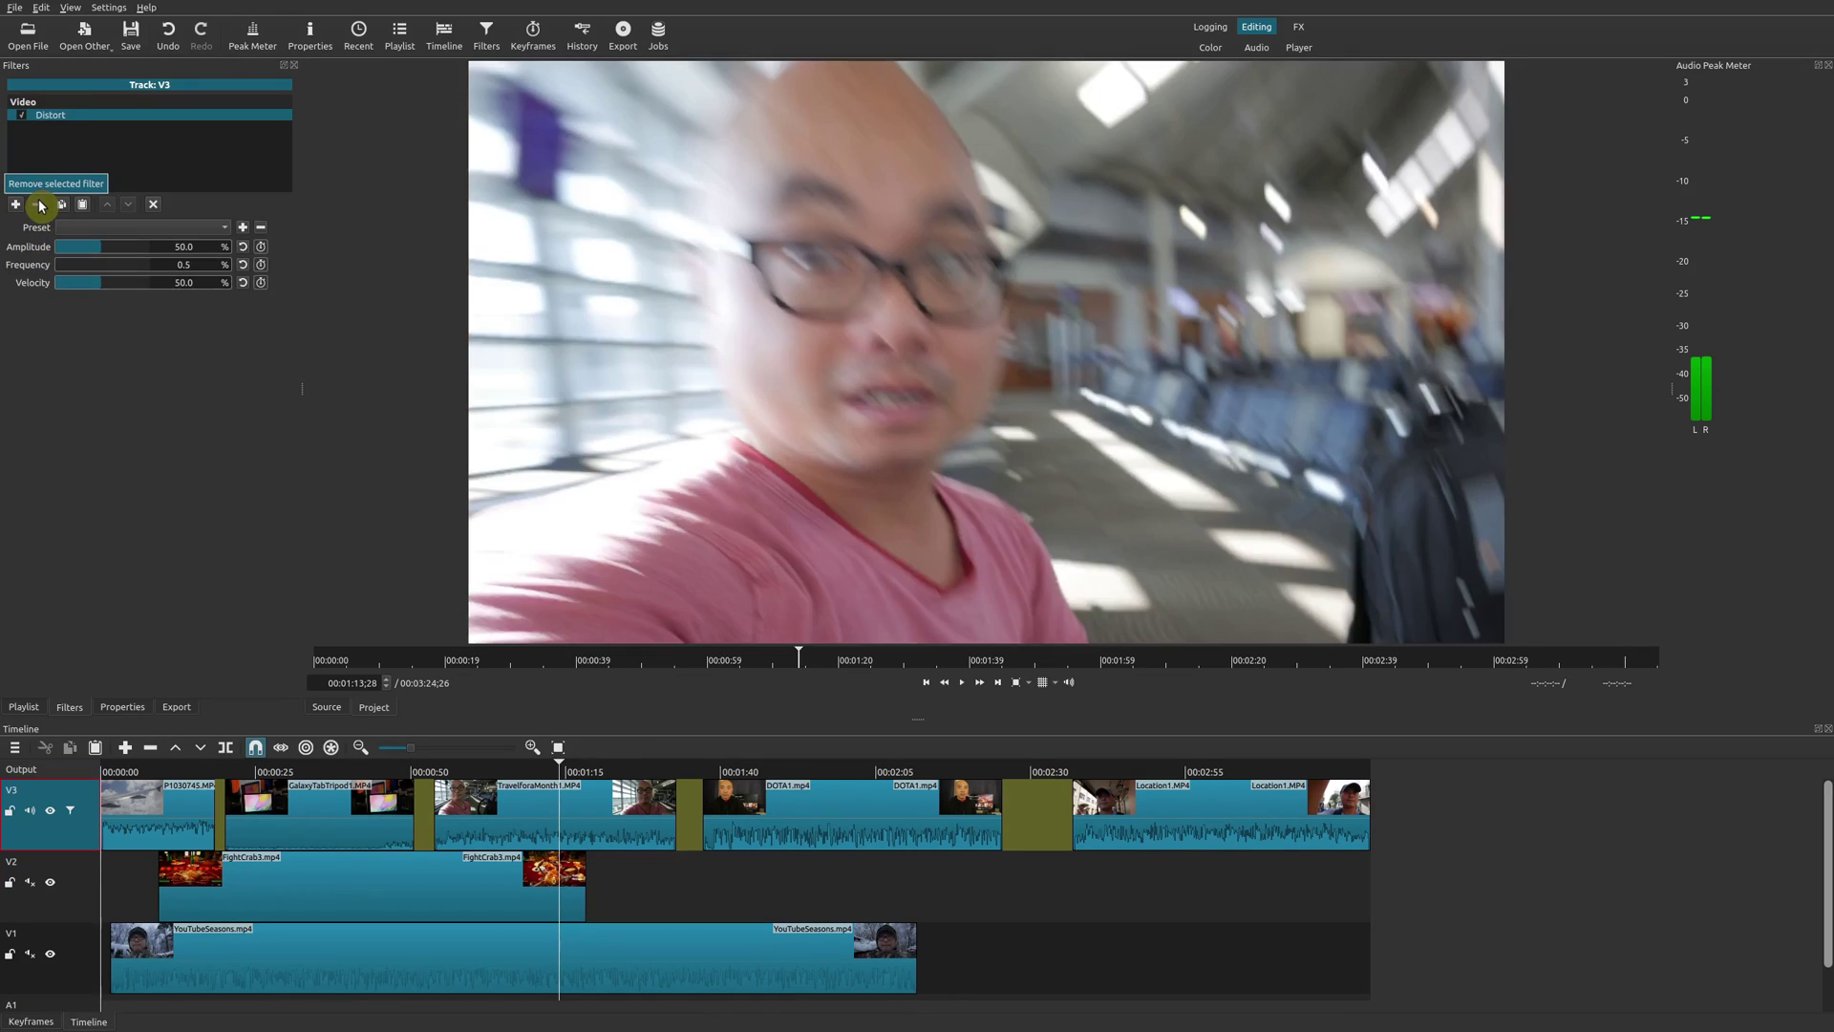
left_click(36, 203)
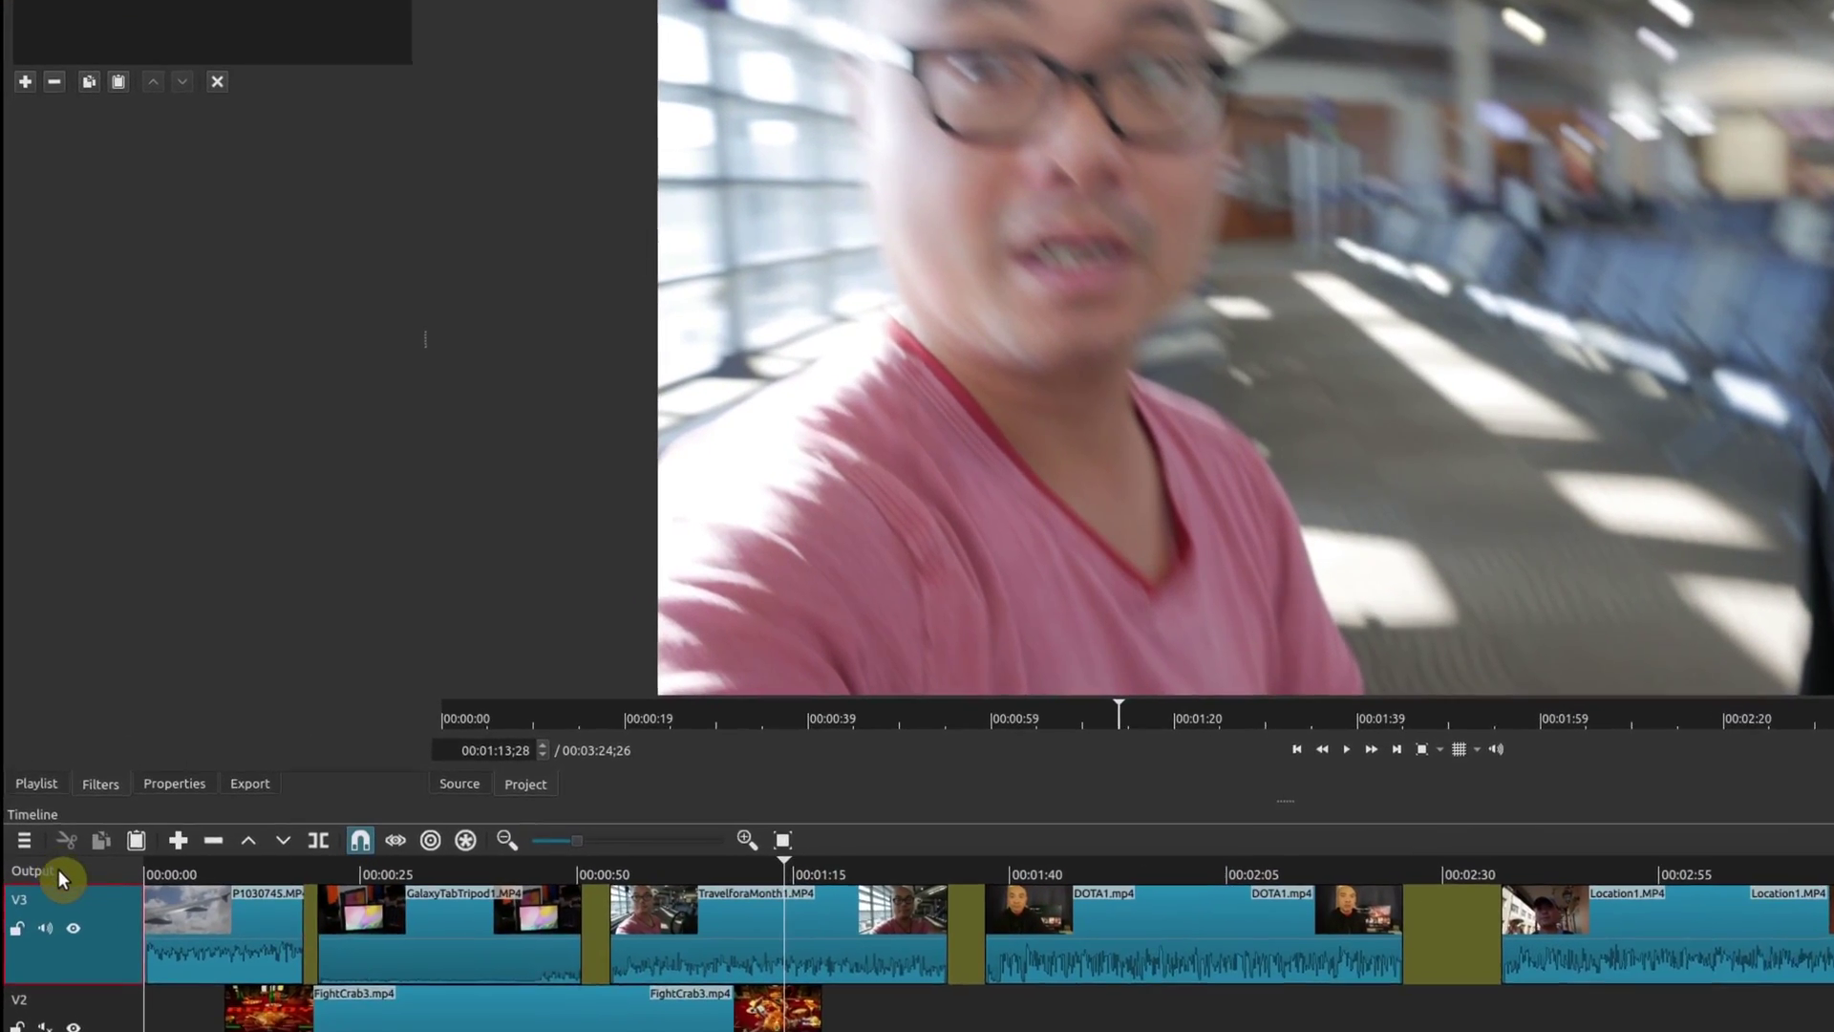
left_click(57, 871)
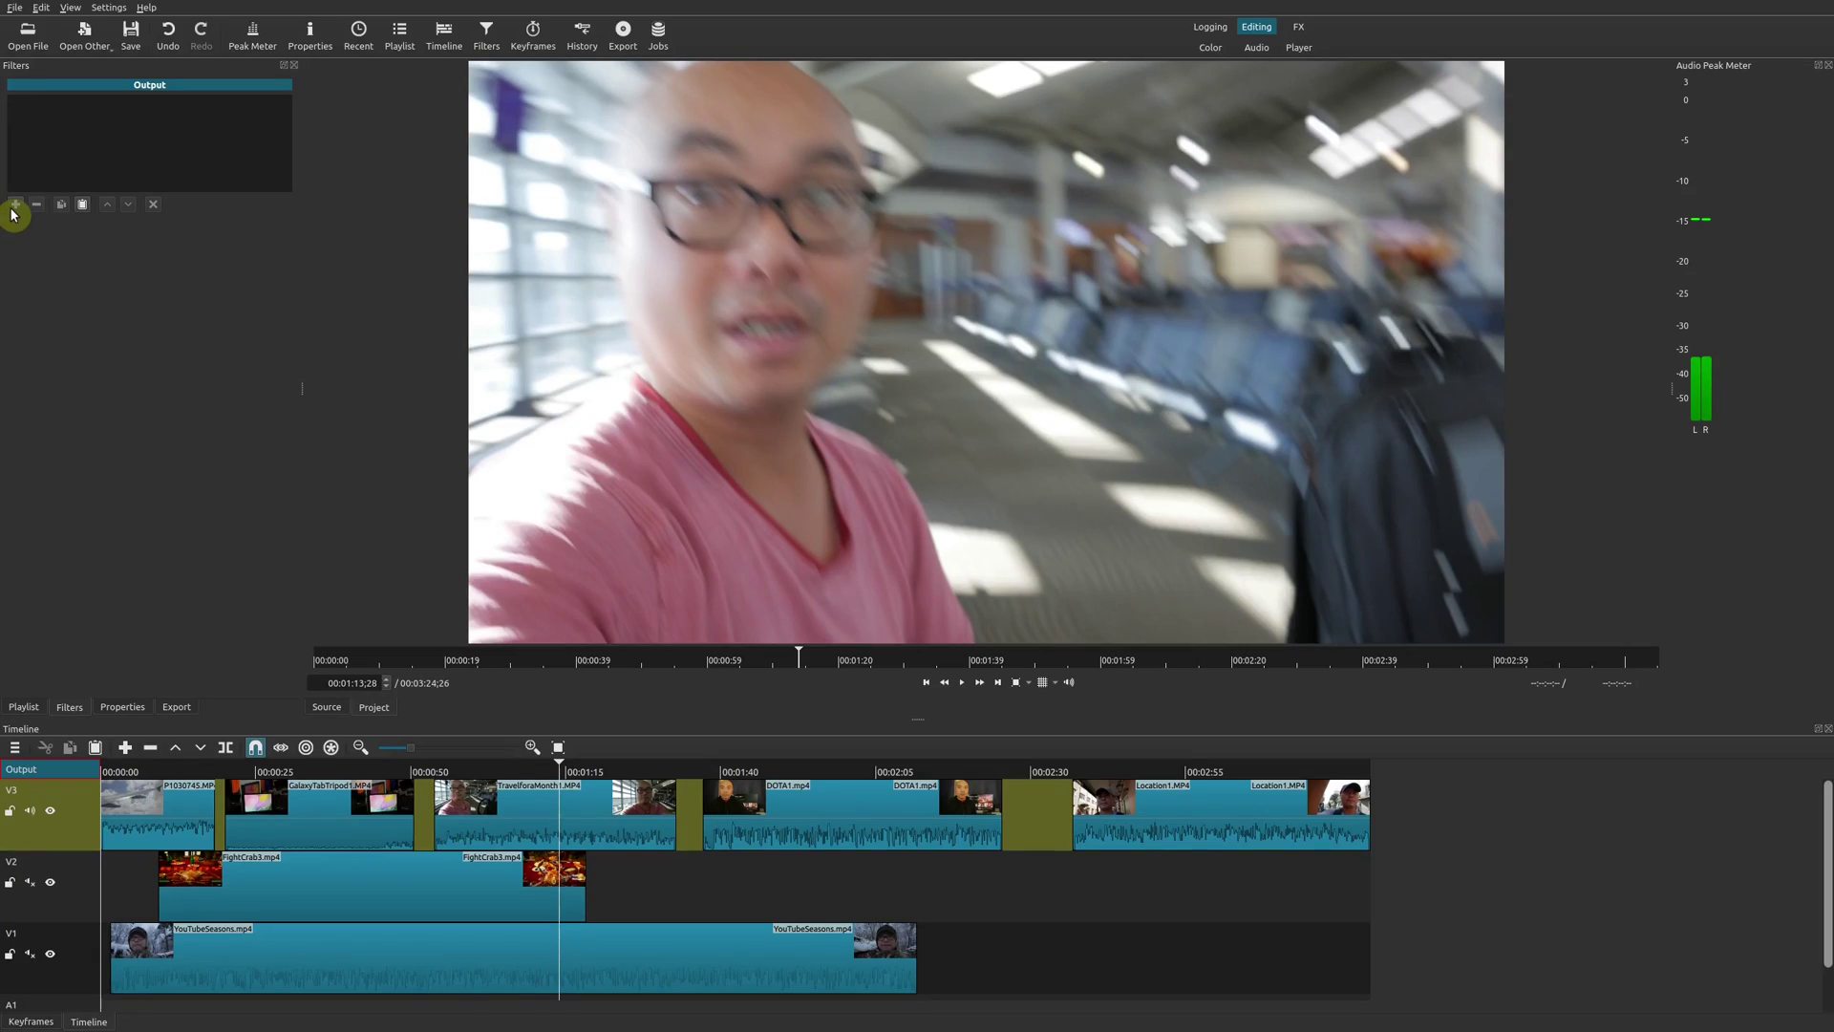
Add a 50%-radius Crop: Circle filter to the Output, accepting the output-filter warning.
left_click(27, 54)
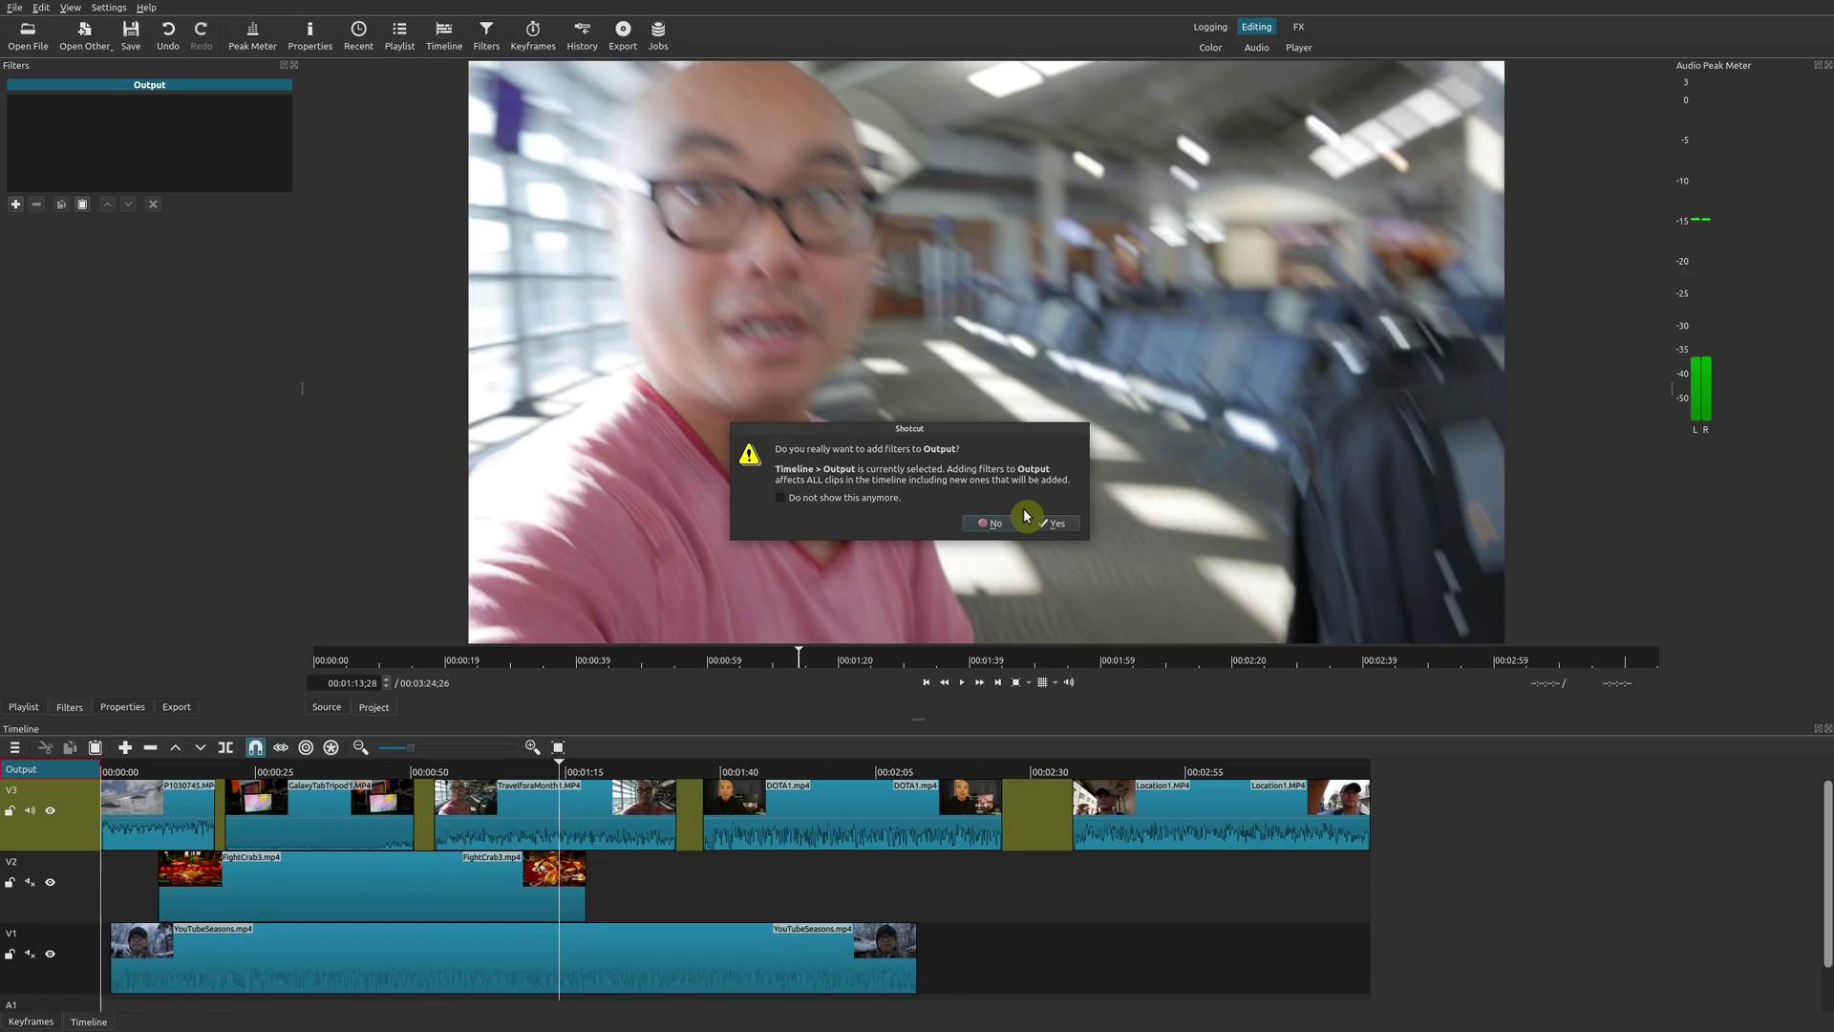
left_click(1055, 527)
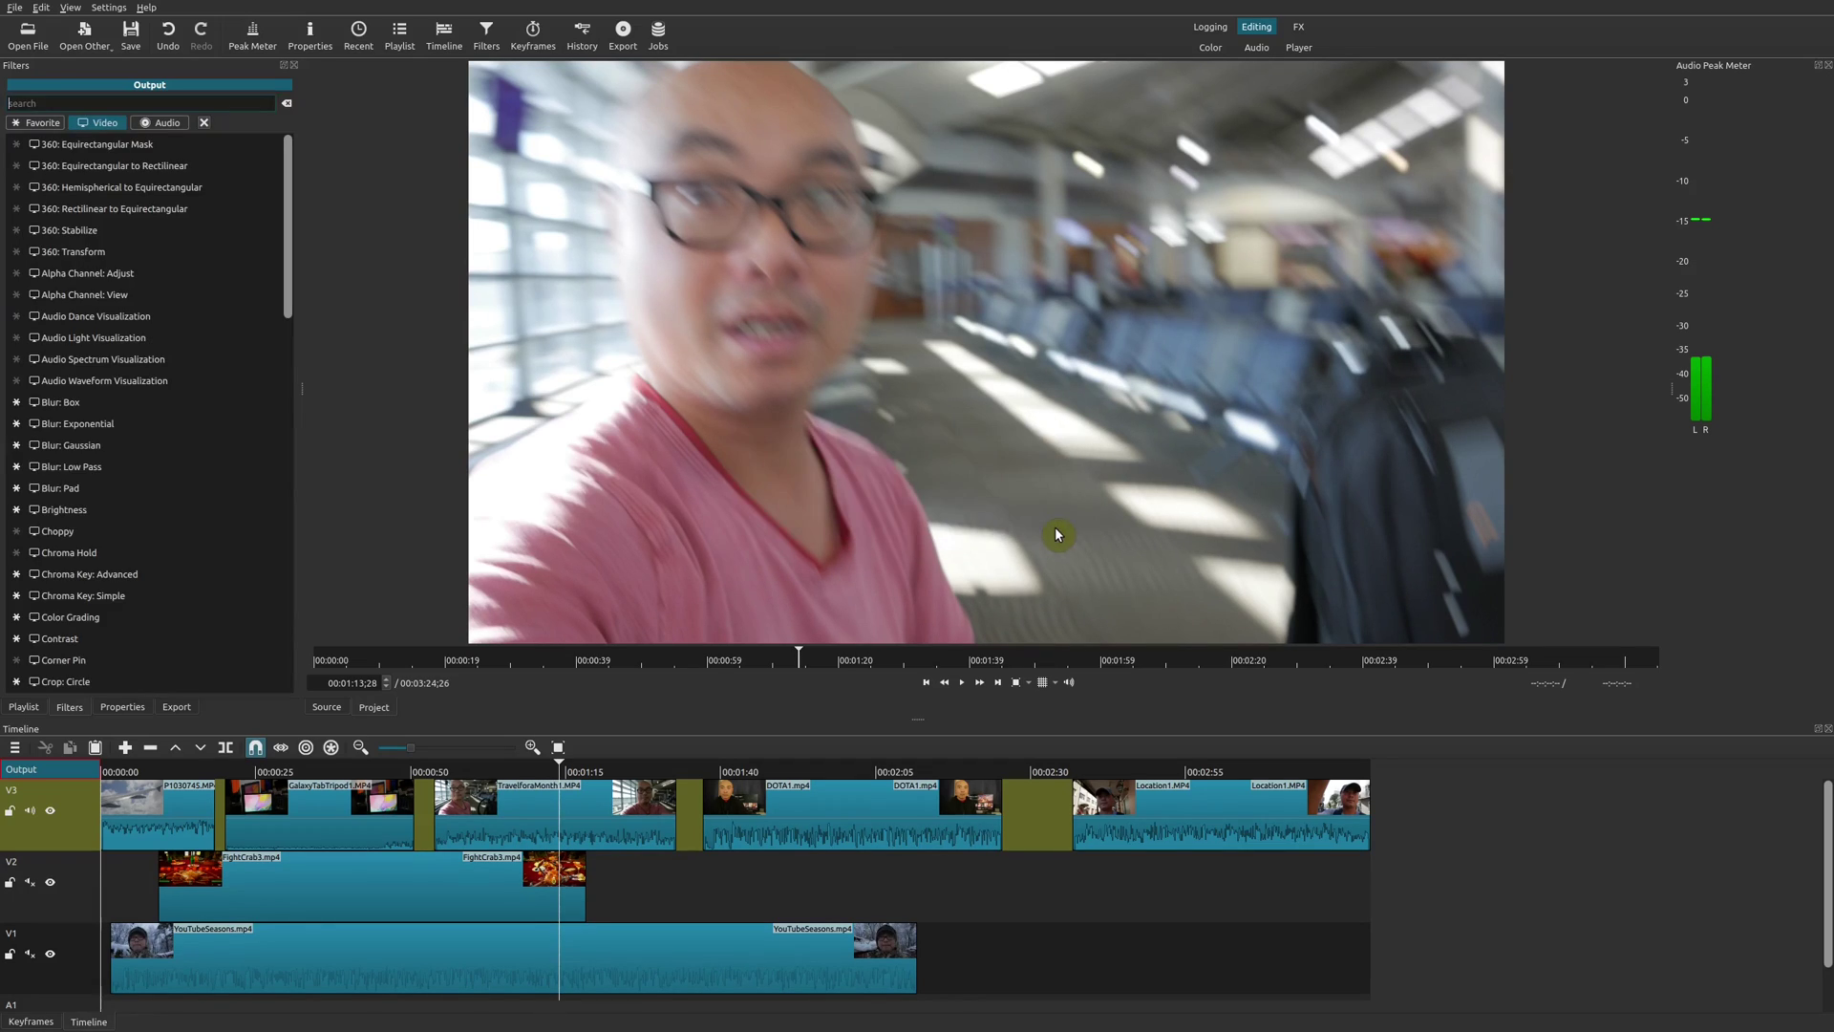
left_click(194, 681)
Preview the circular crop on the FightCrab3, snowy and YouTubeSeasons clips across the tracks.
left_click(281, 893)
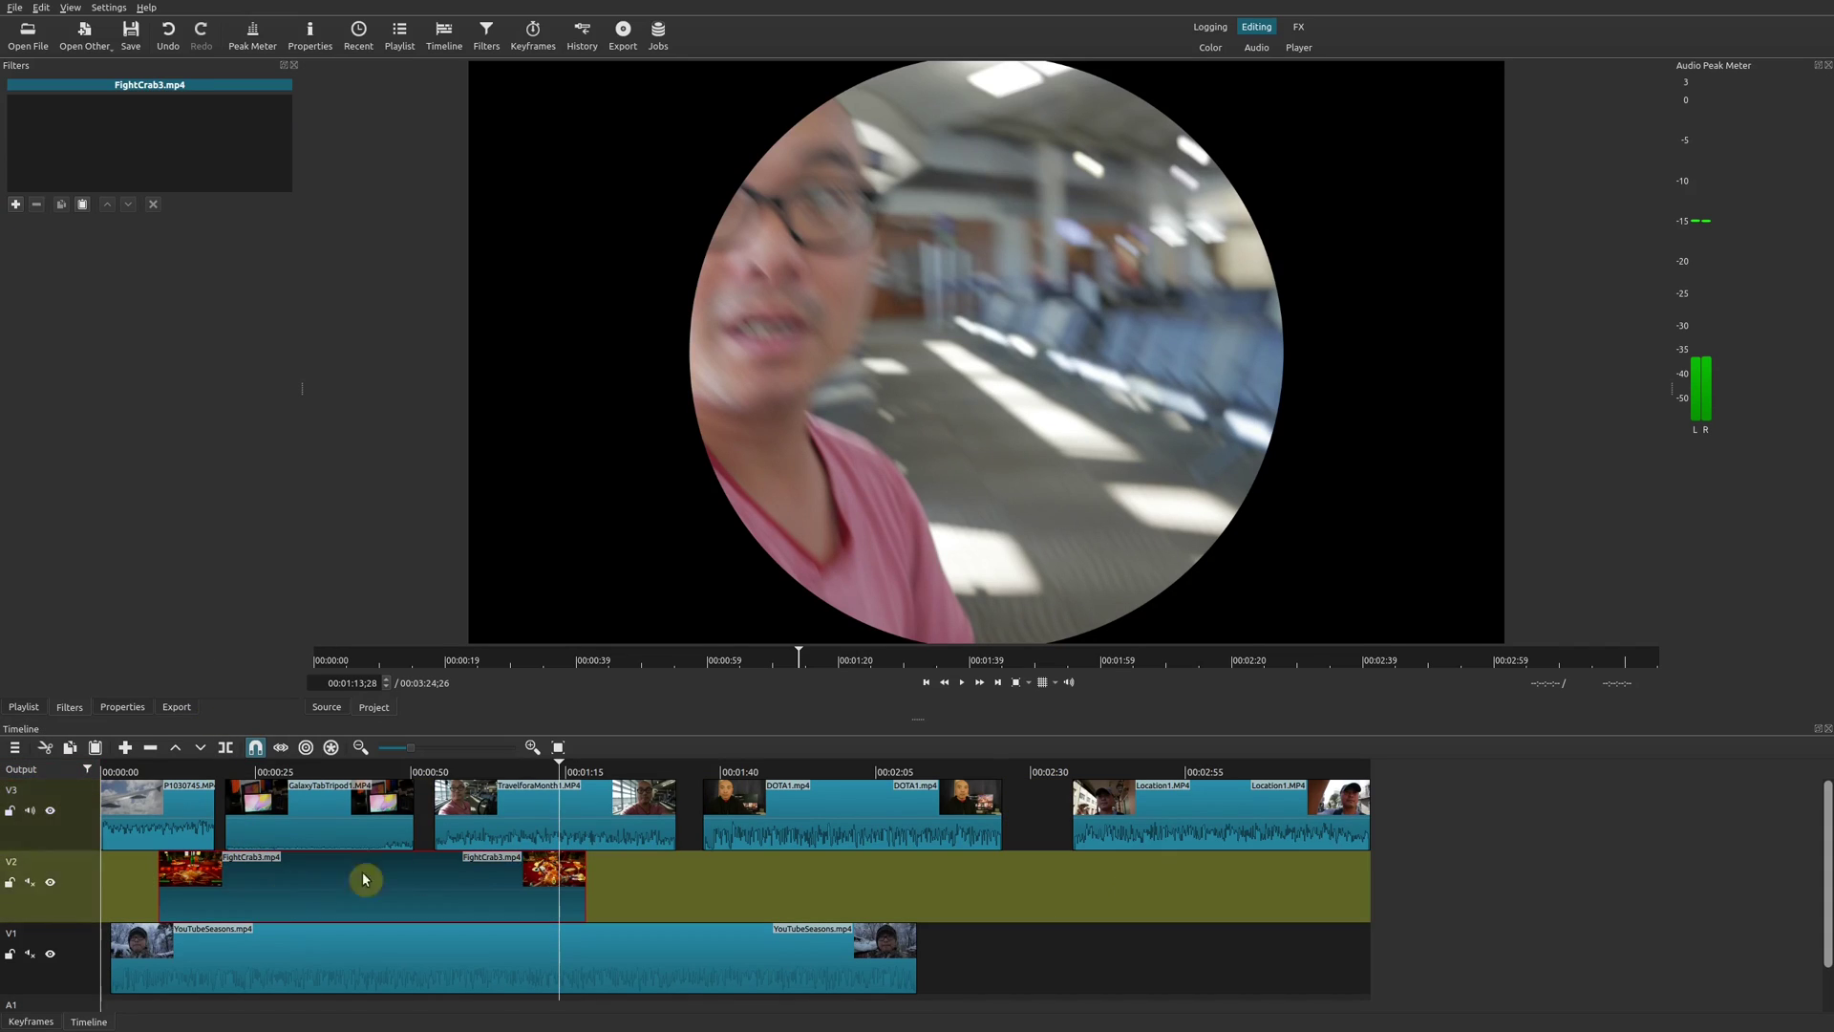
left_click(426, 771)
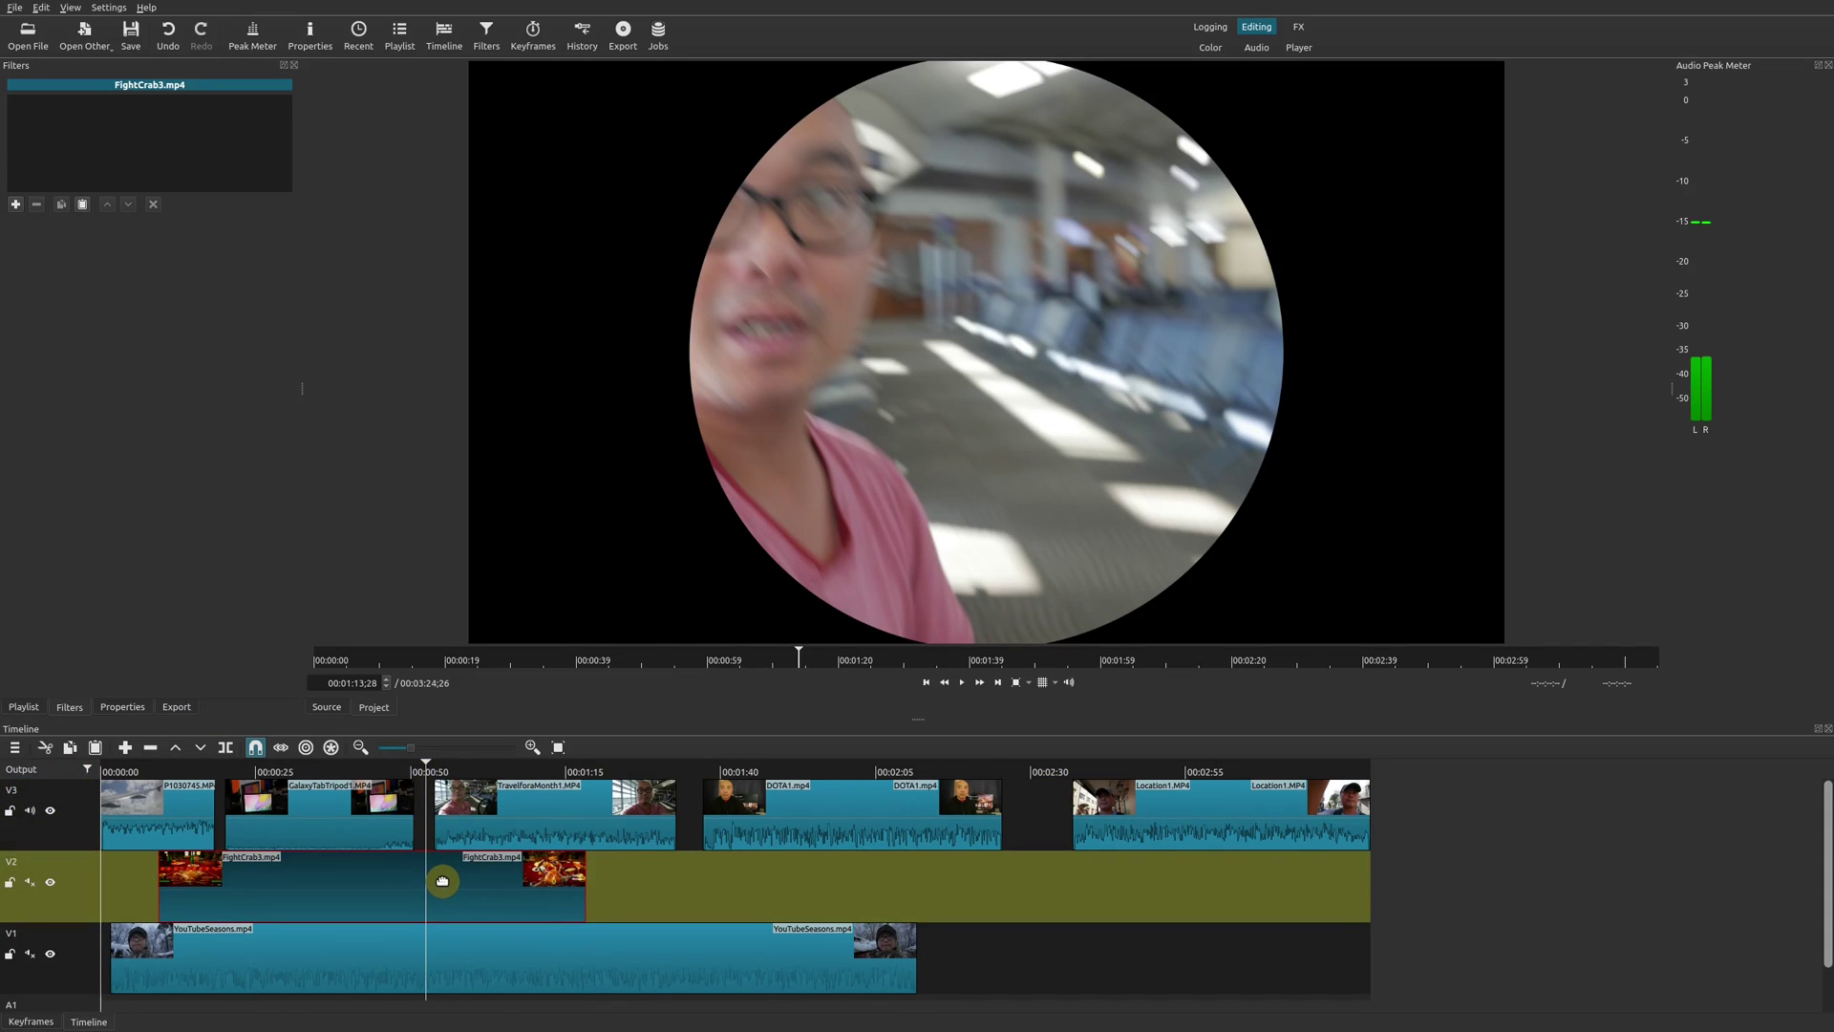
left_click(694, 771)
left_click(719, 953)
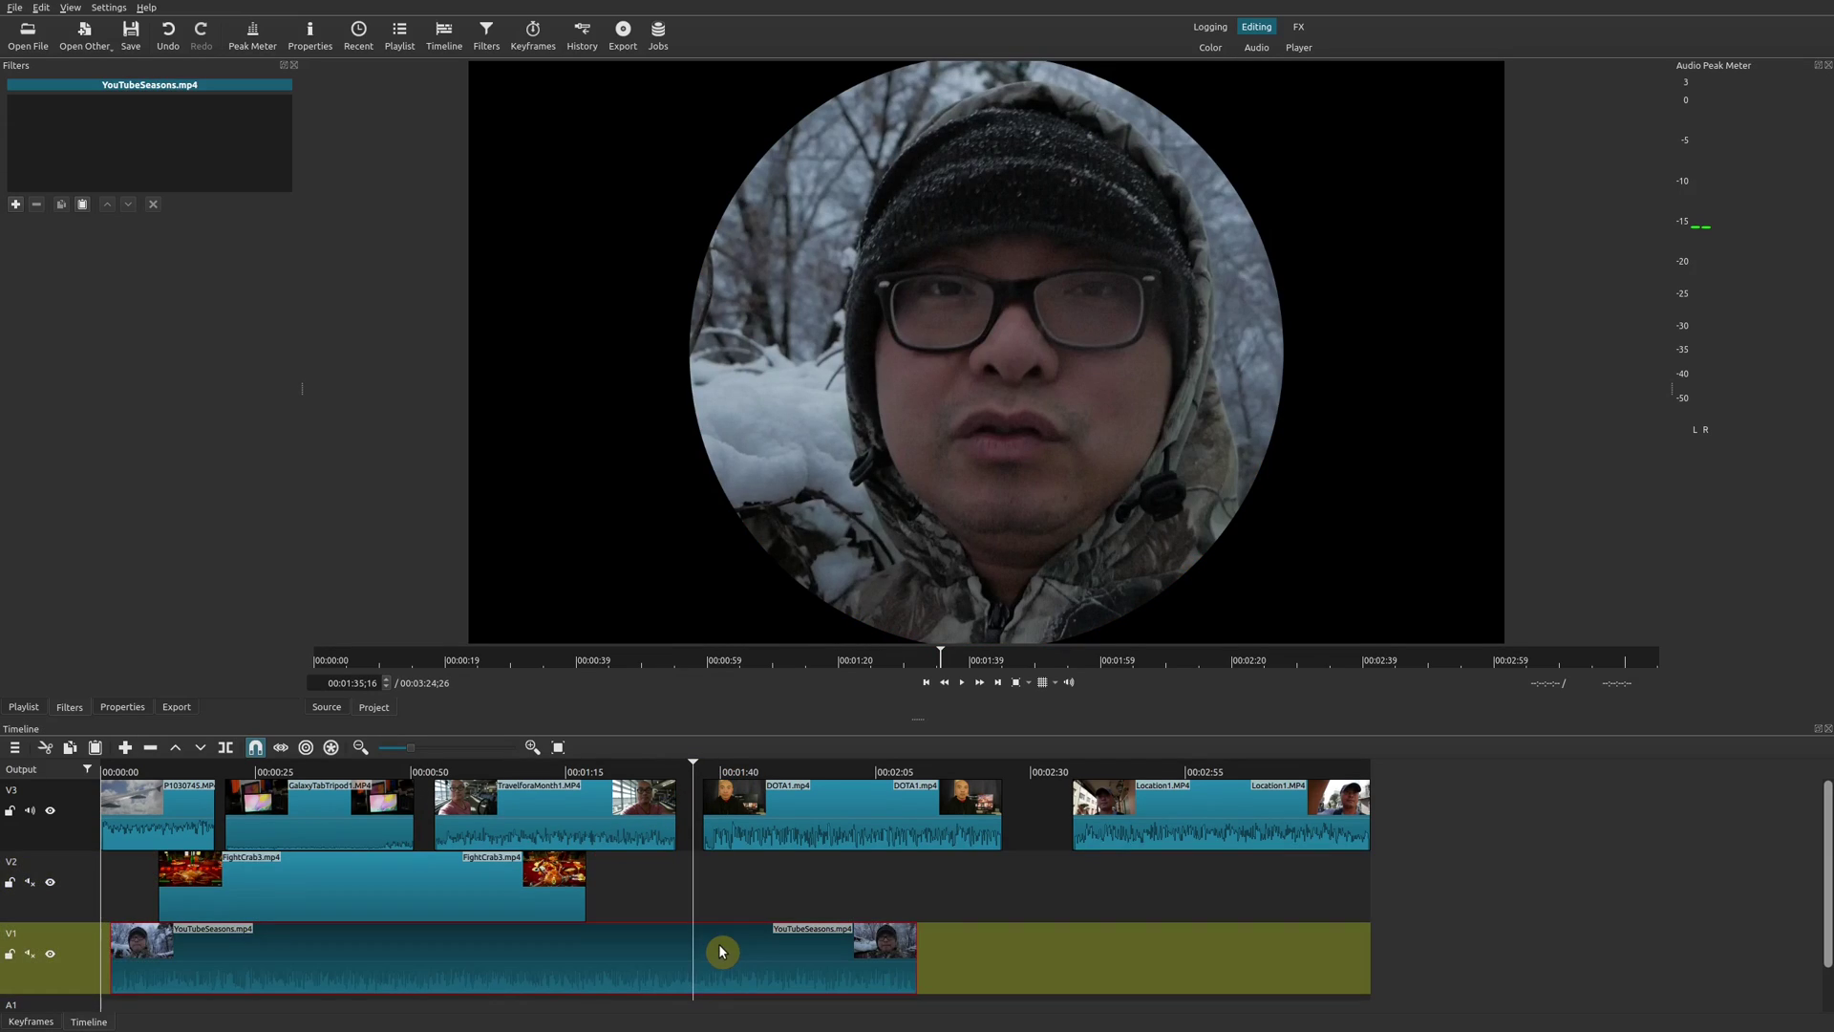
left_click(223, 772)
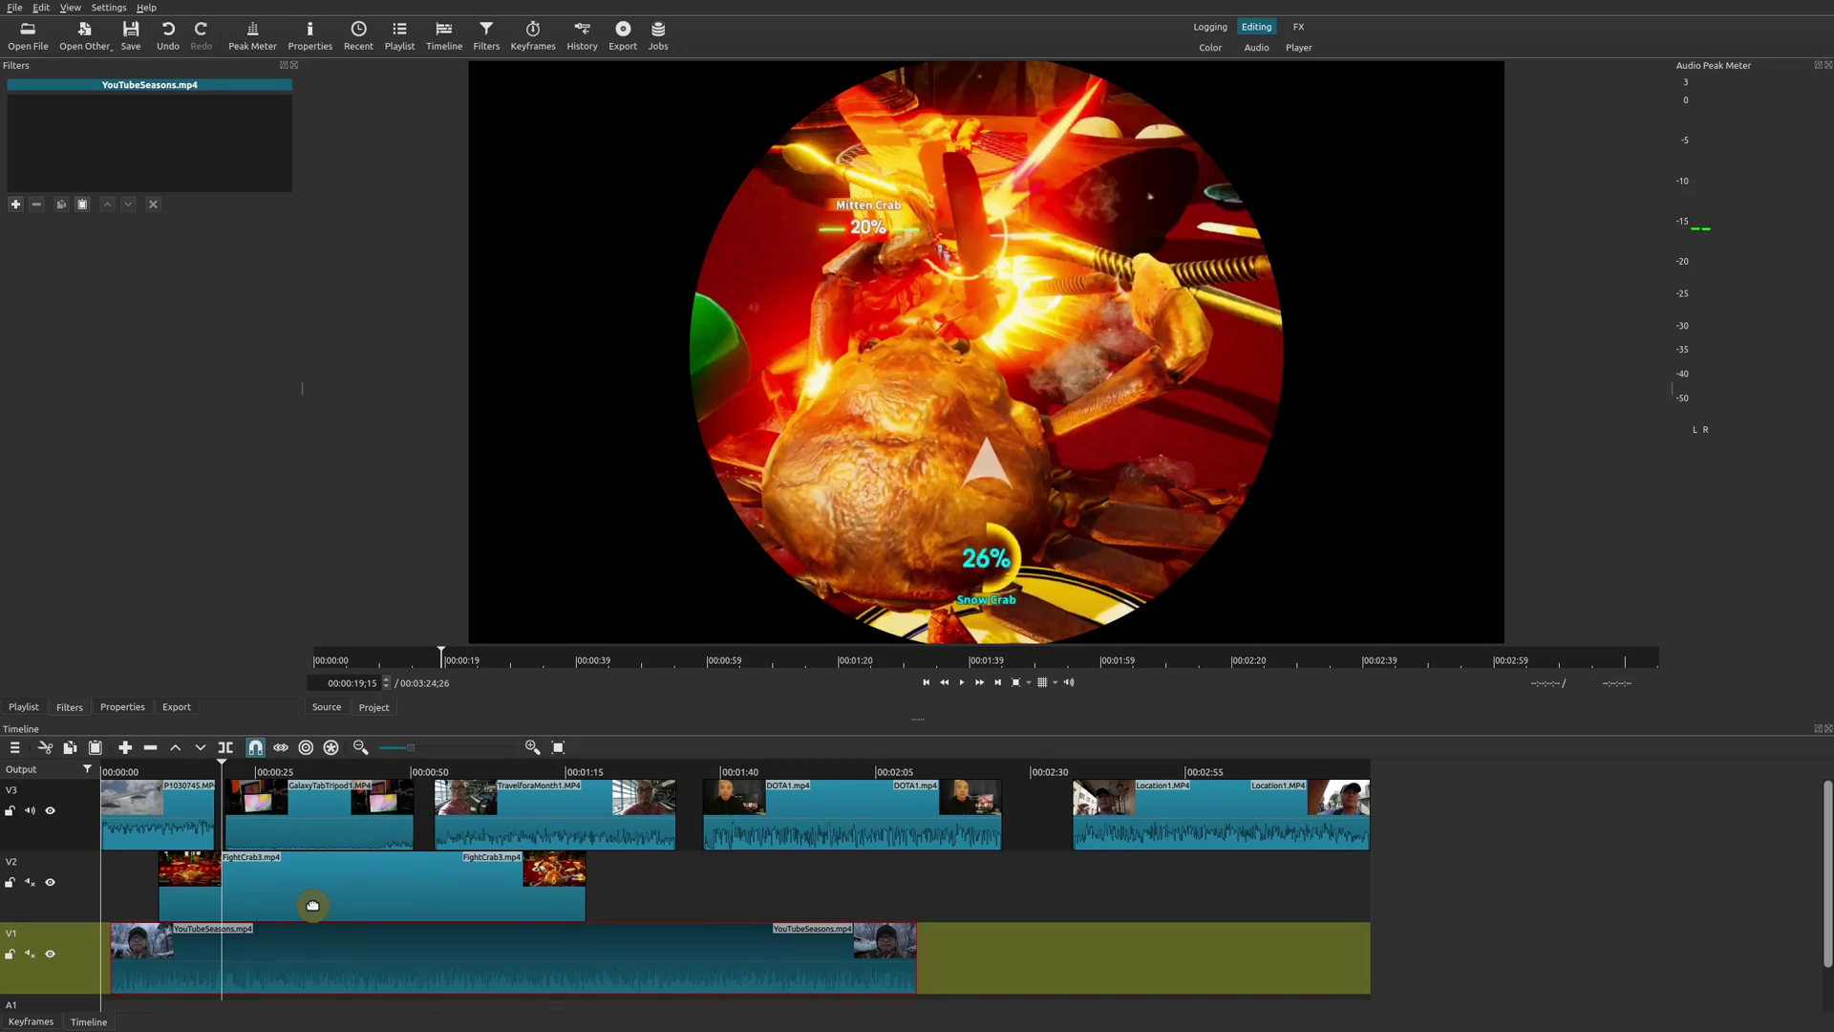
left_click(315, 906)
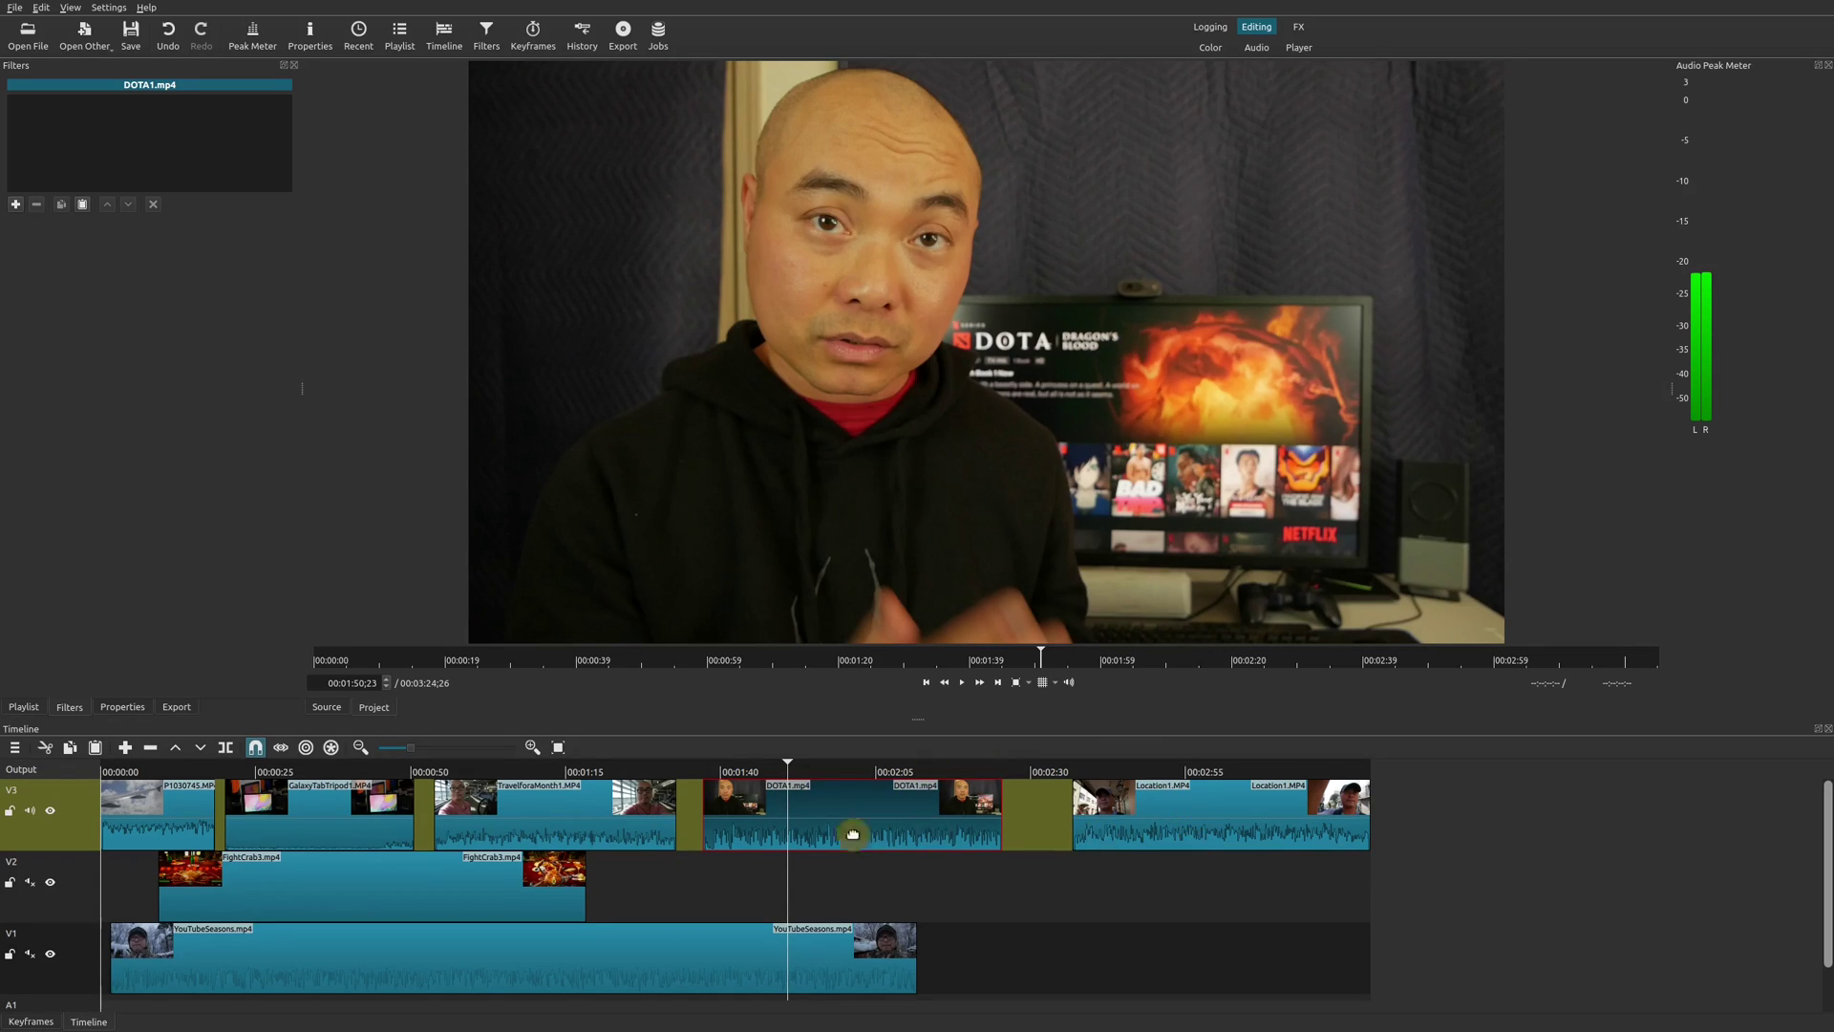
Add a Limiter filter to track V3 with limit -5.1 dB and input gain 0.3 dB.
left_click(74, 845)
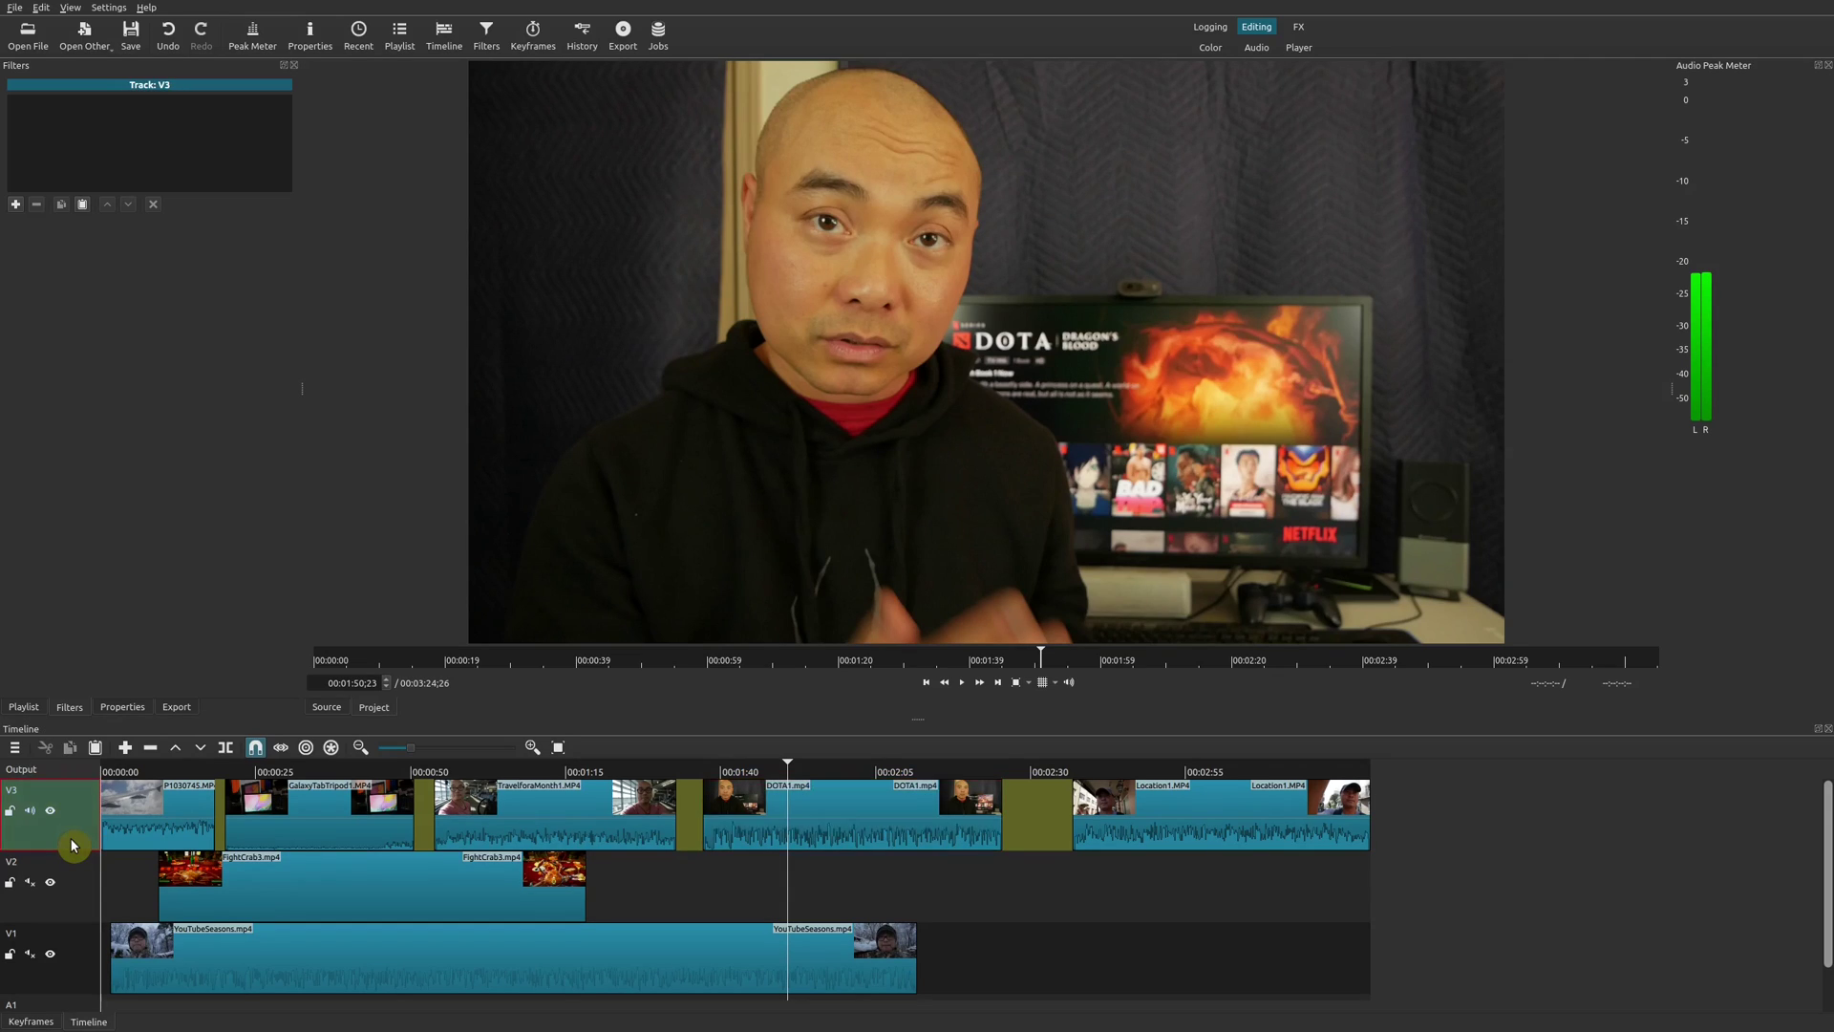
left_click(16, 204)
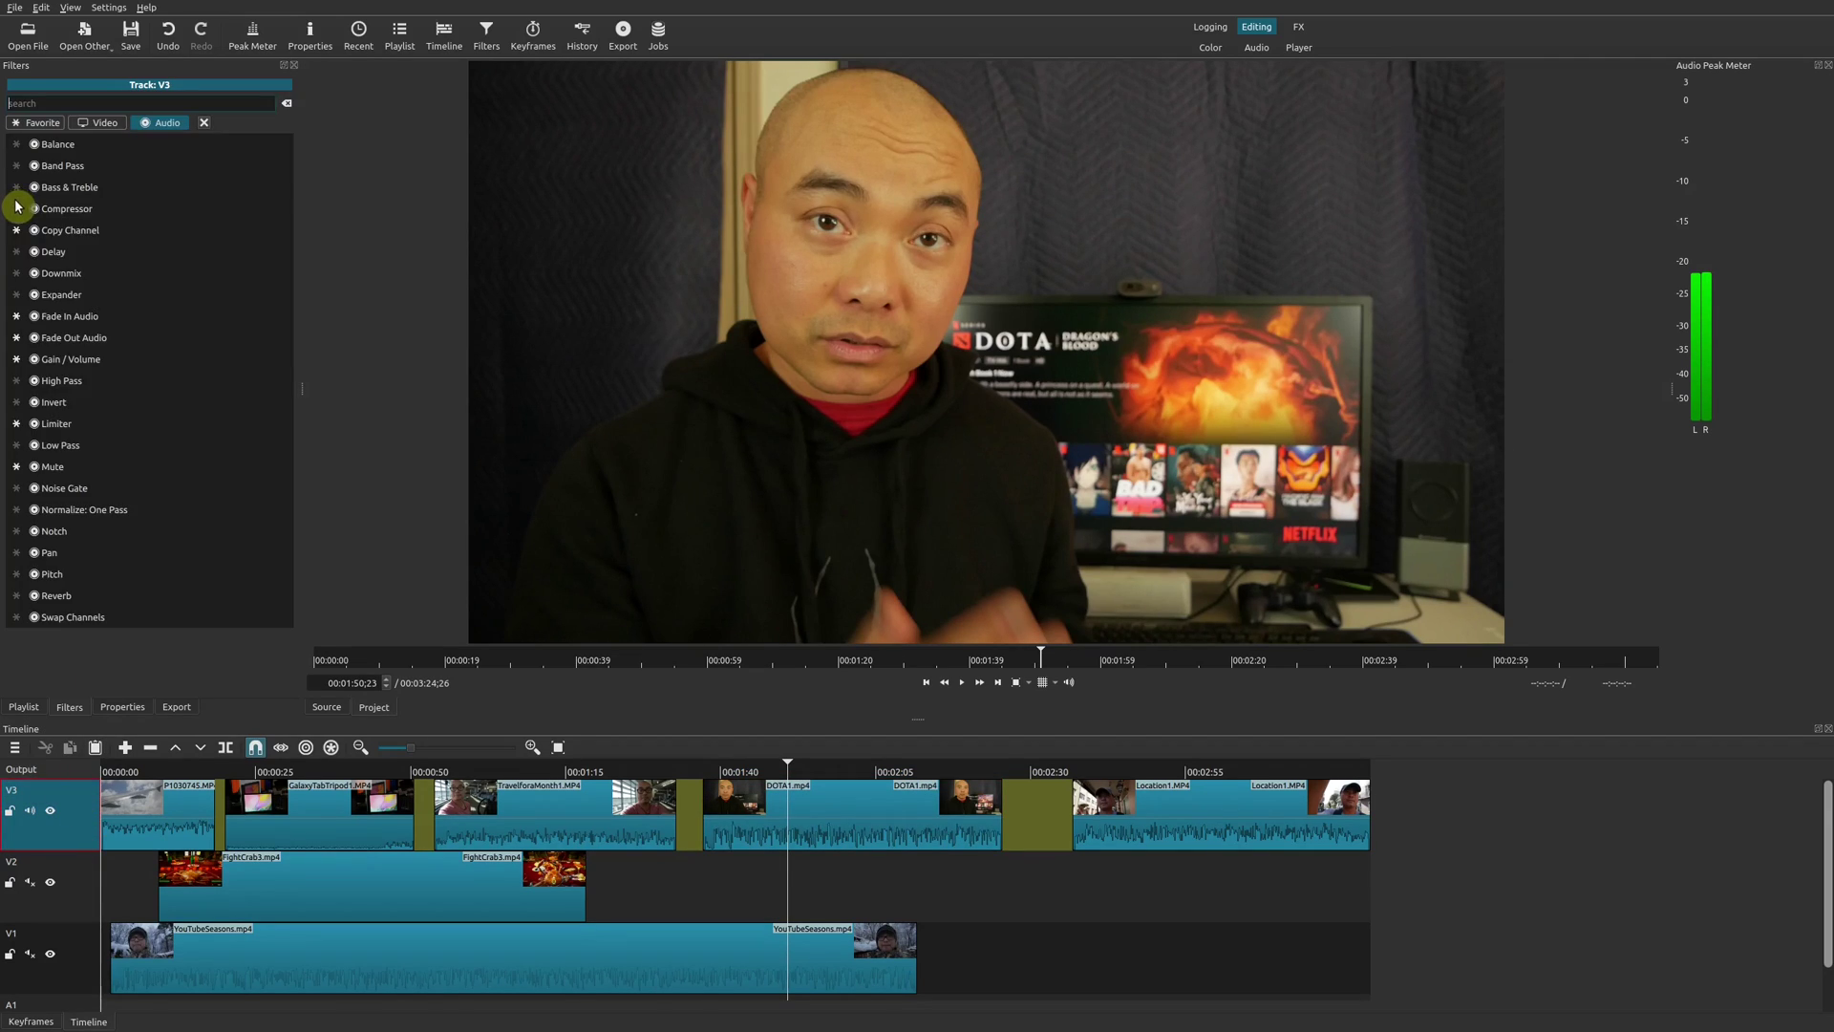
left_click(139, 435)
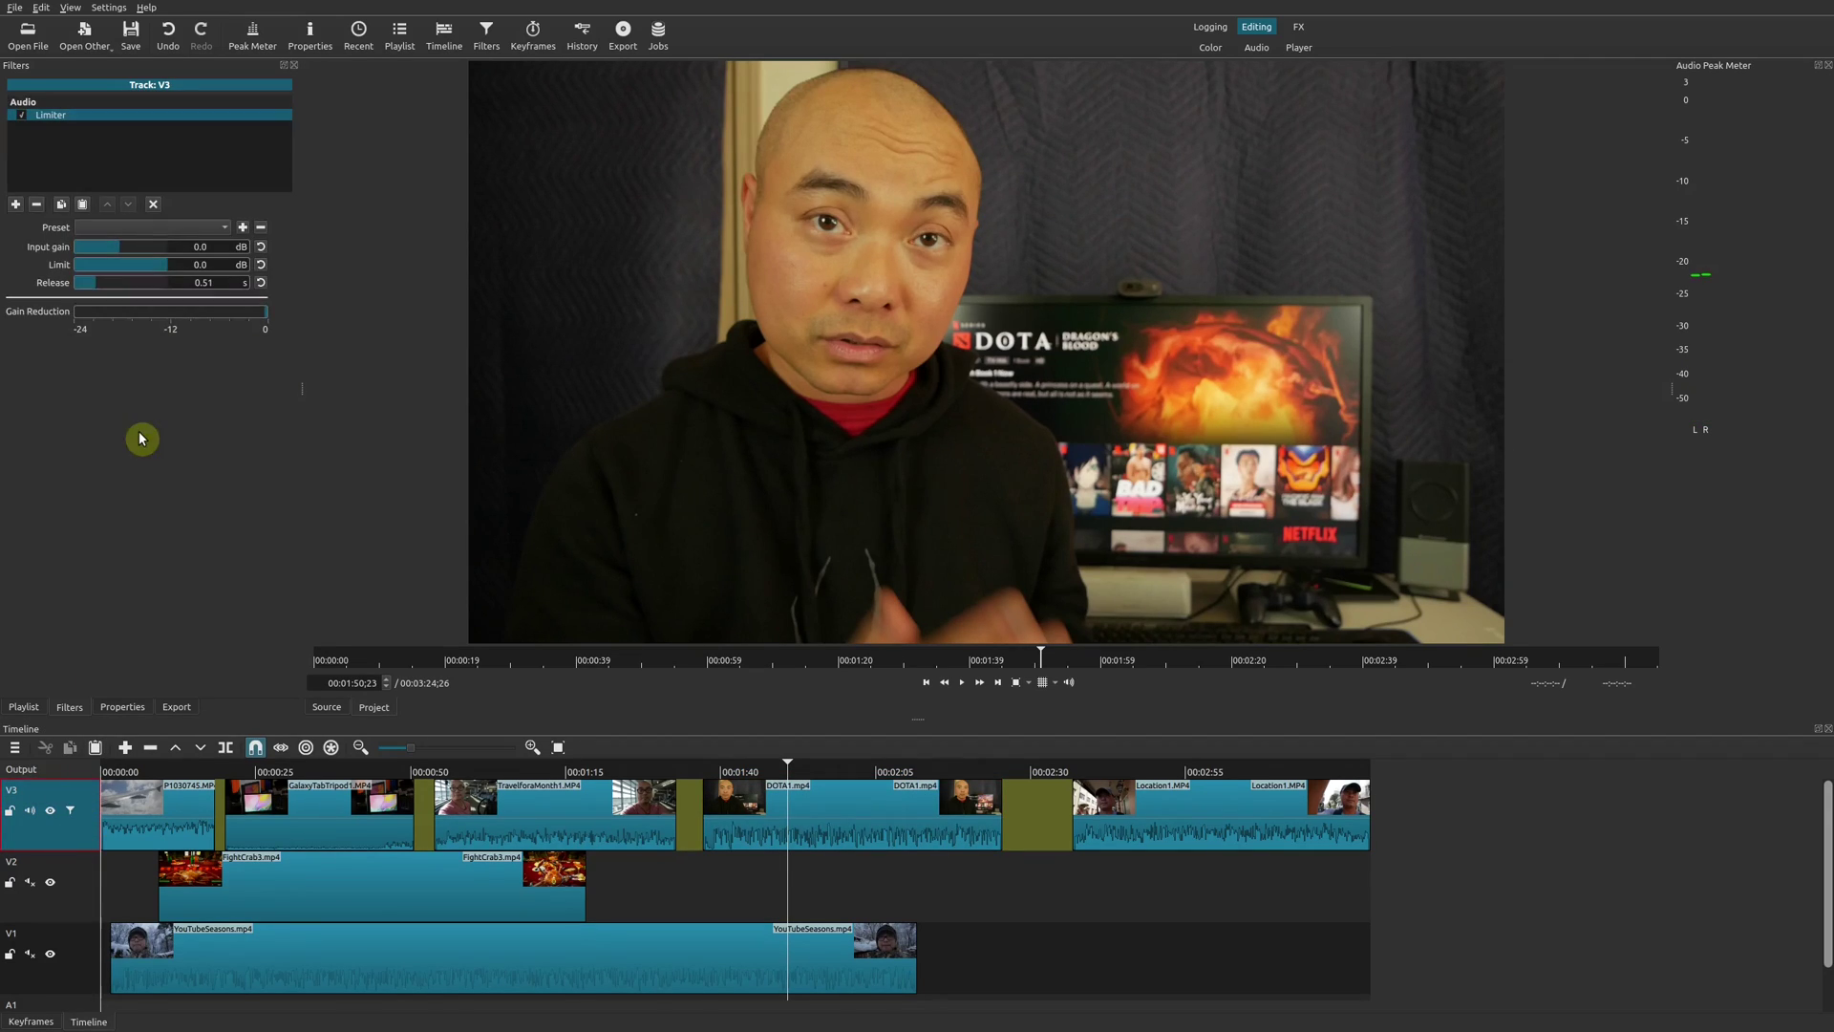
left_click(150, 267)
left_click(125, 248)
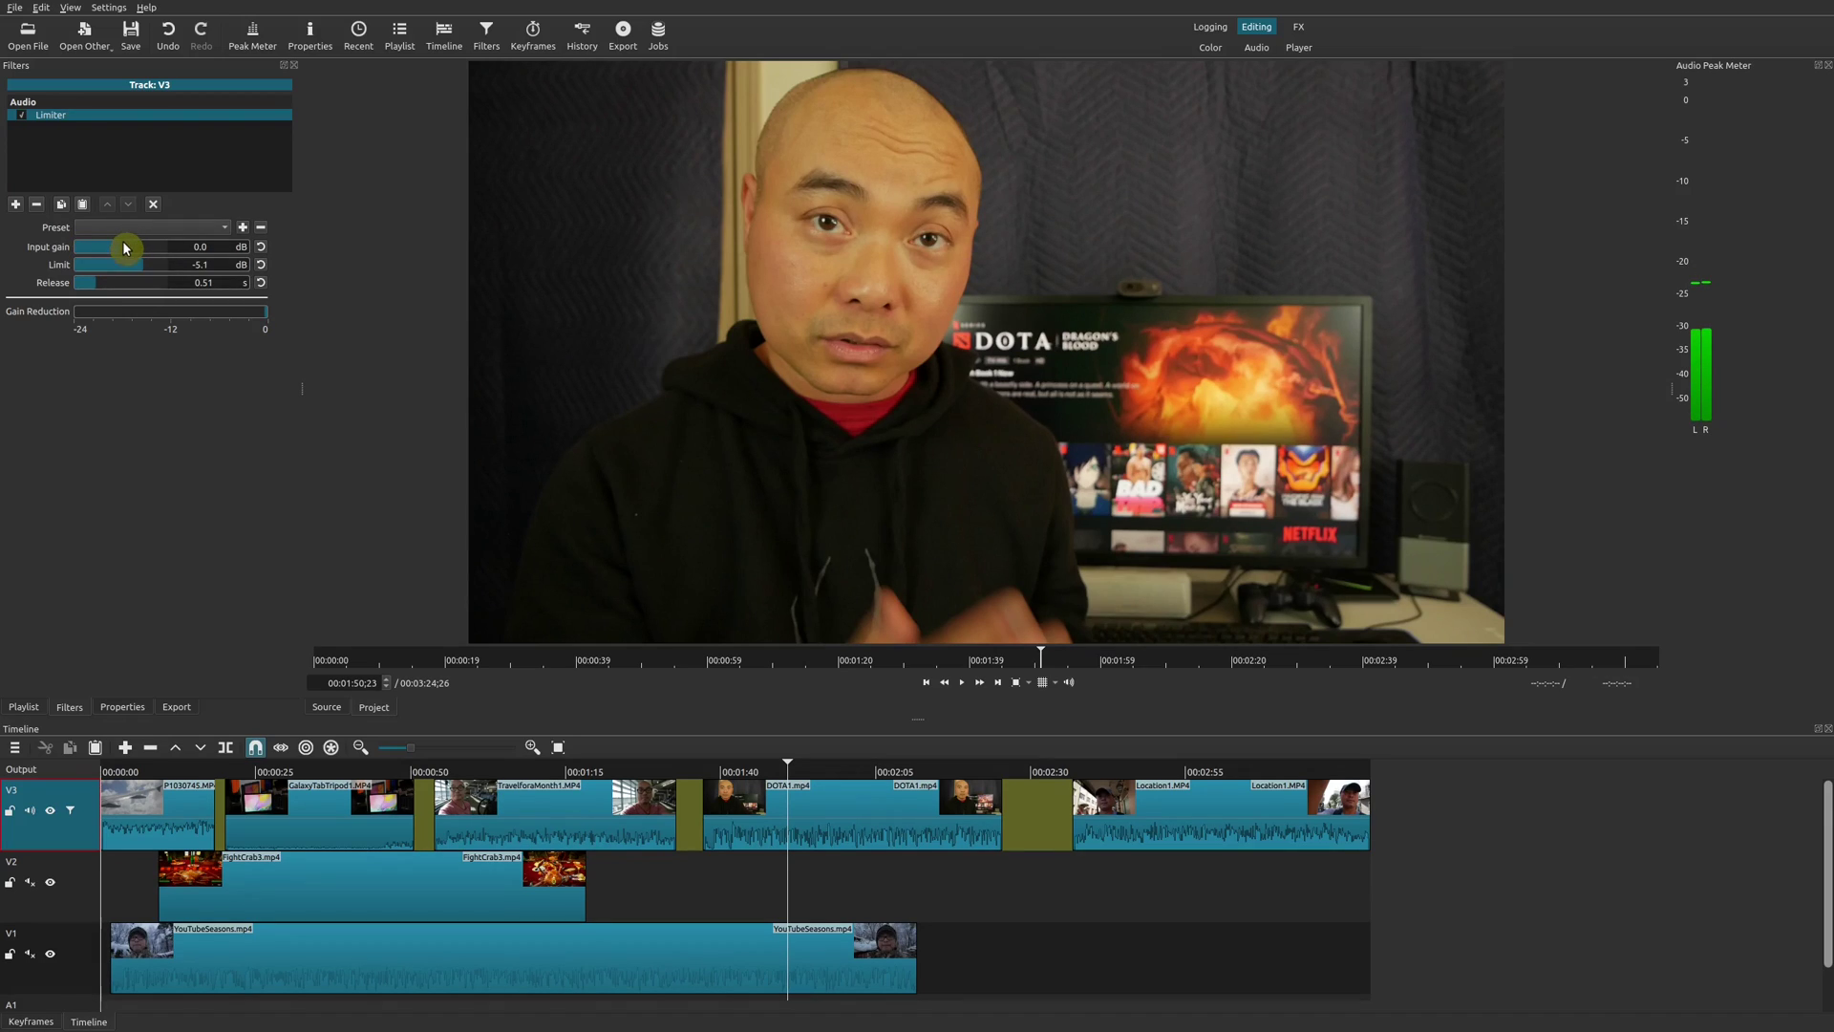
left_click_drag(125, 255, 121, 255)
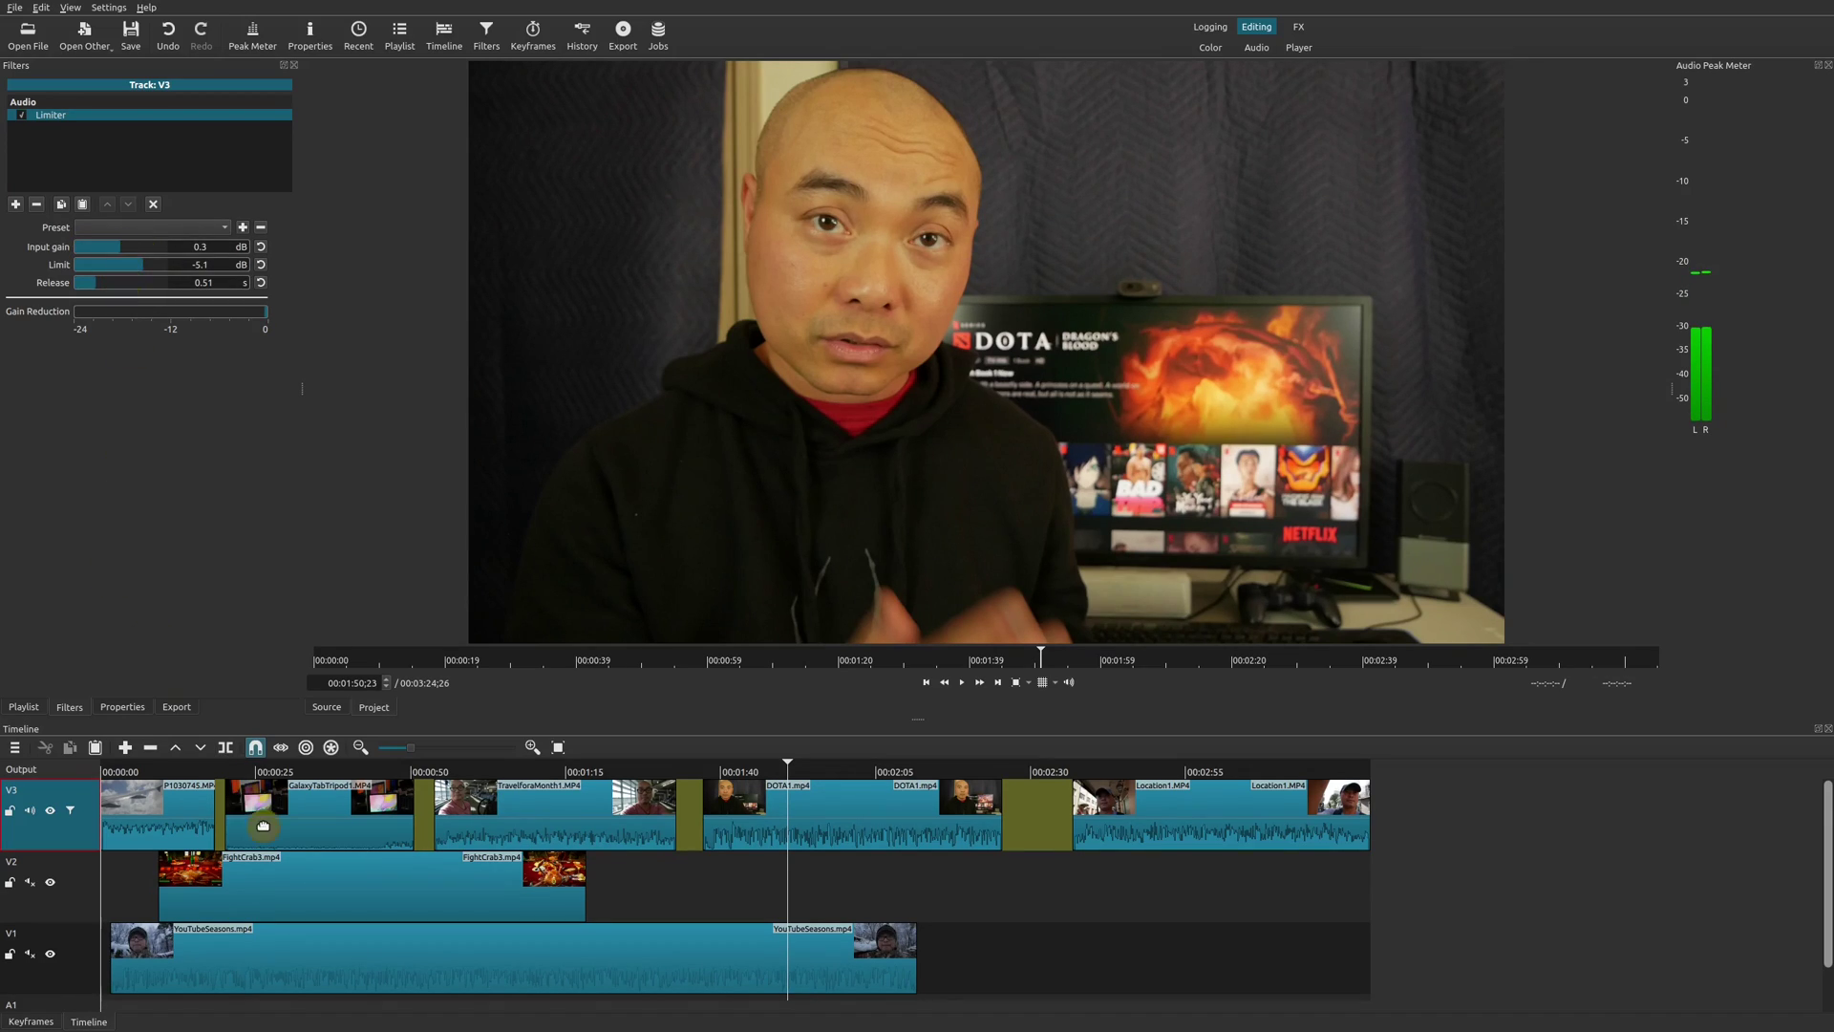
Move the playhead through the snow, Location1 and DOTA1 clips, ending with DOTA1.mp4 selected.
left_click(676, 829)
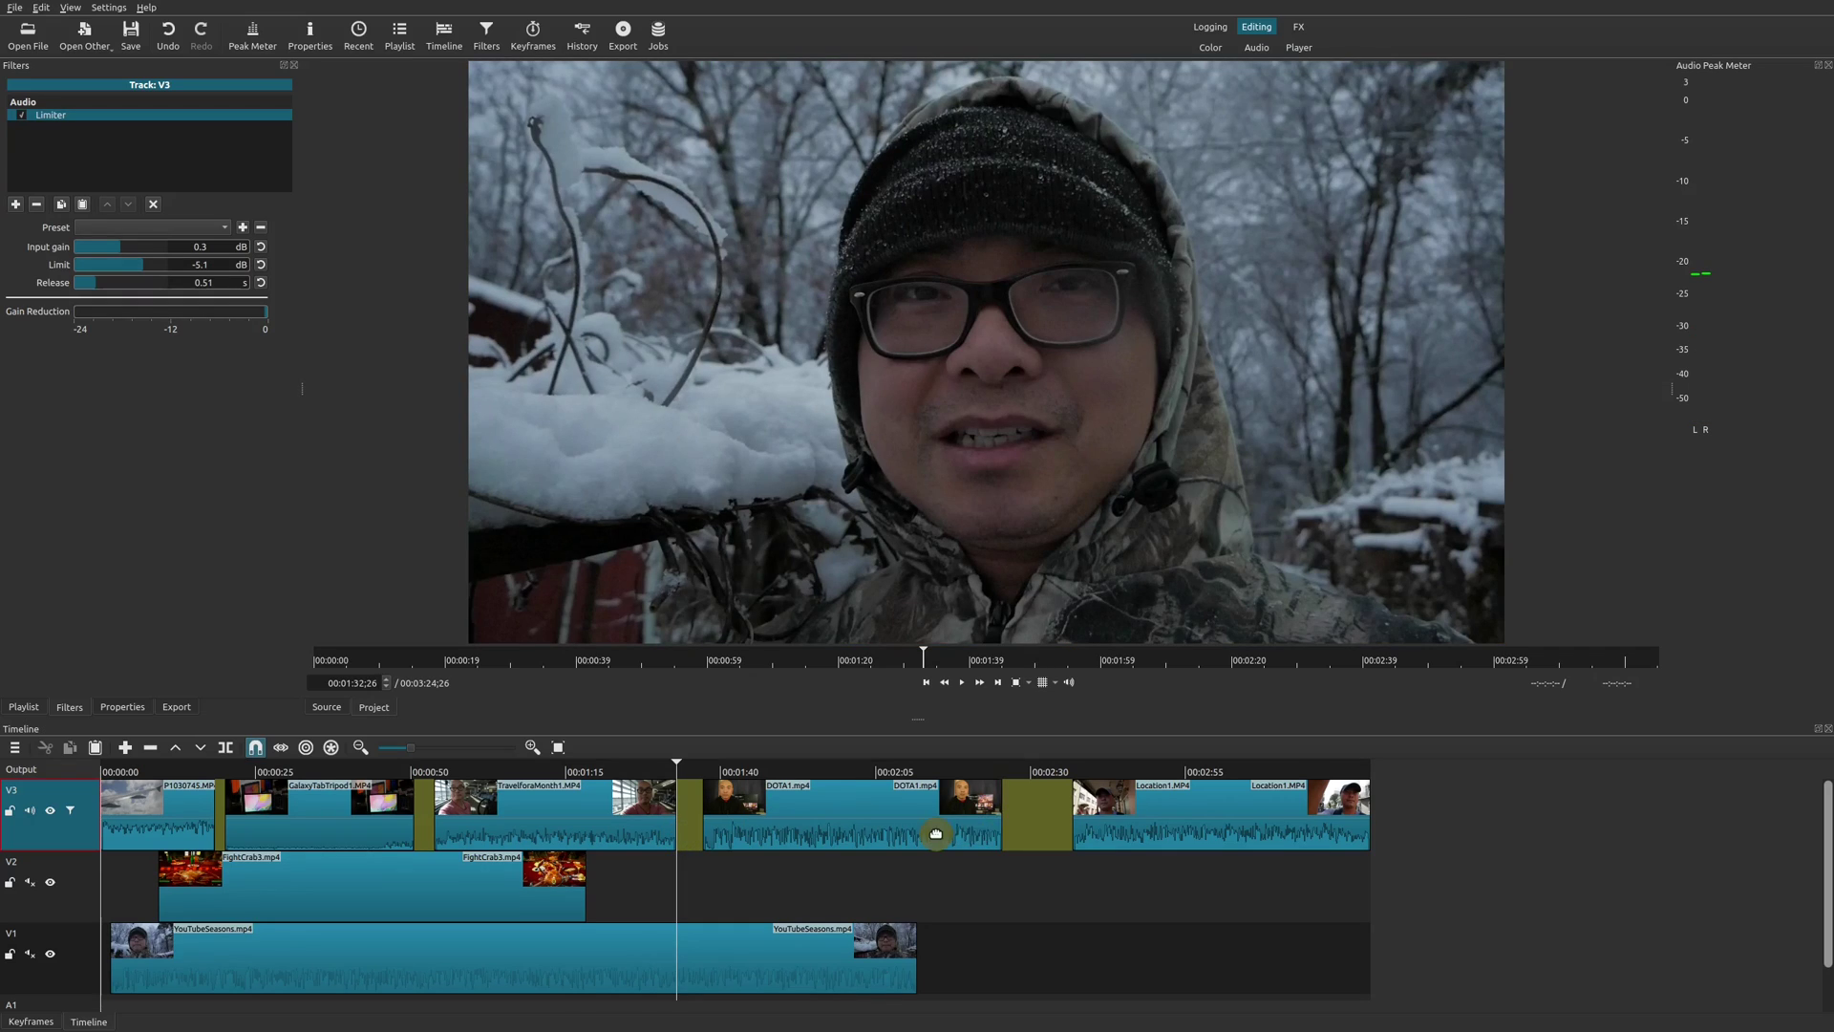
left_click(955, 836)
left_click(1155, 822)
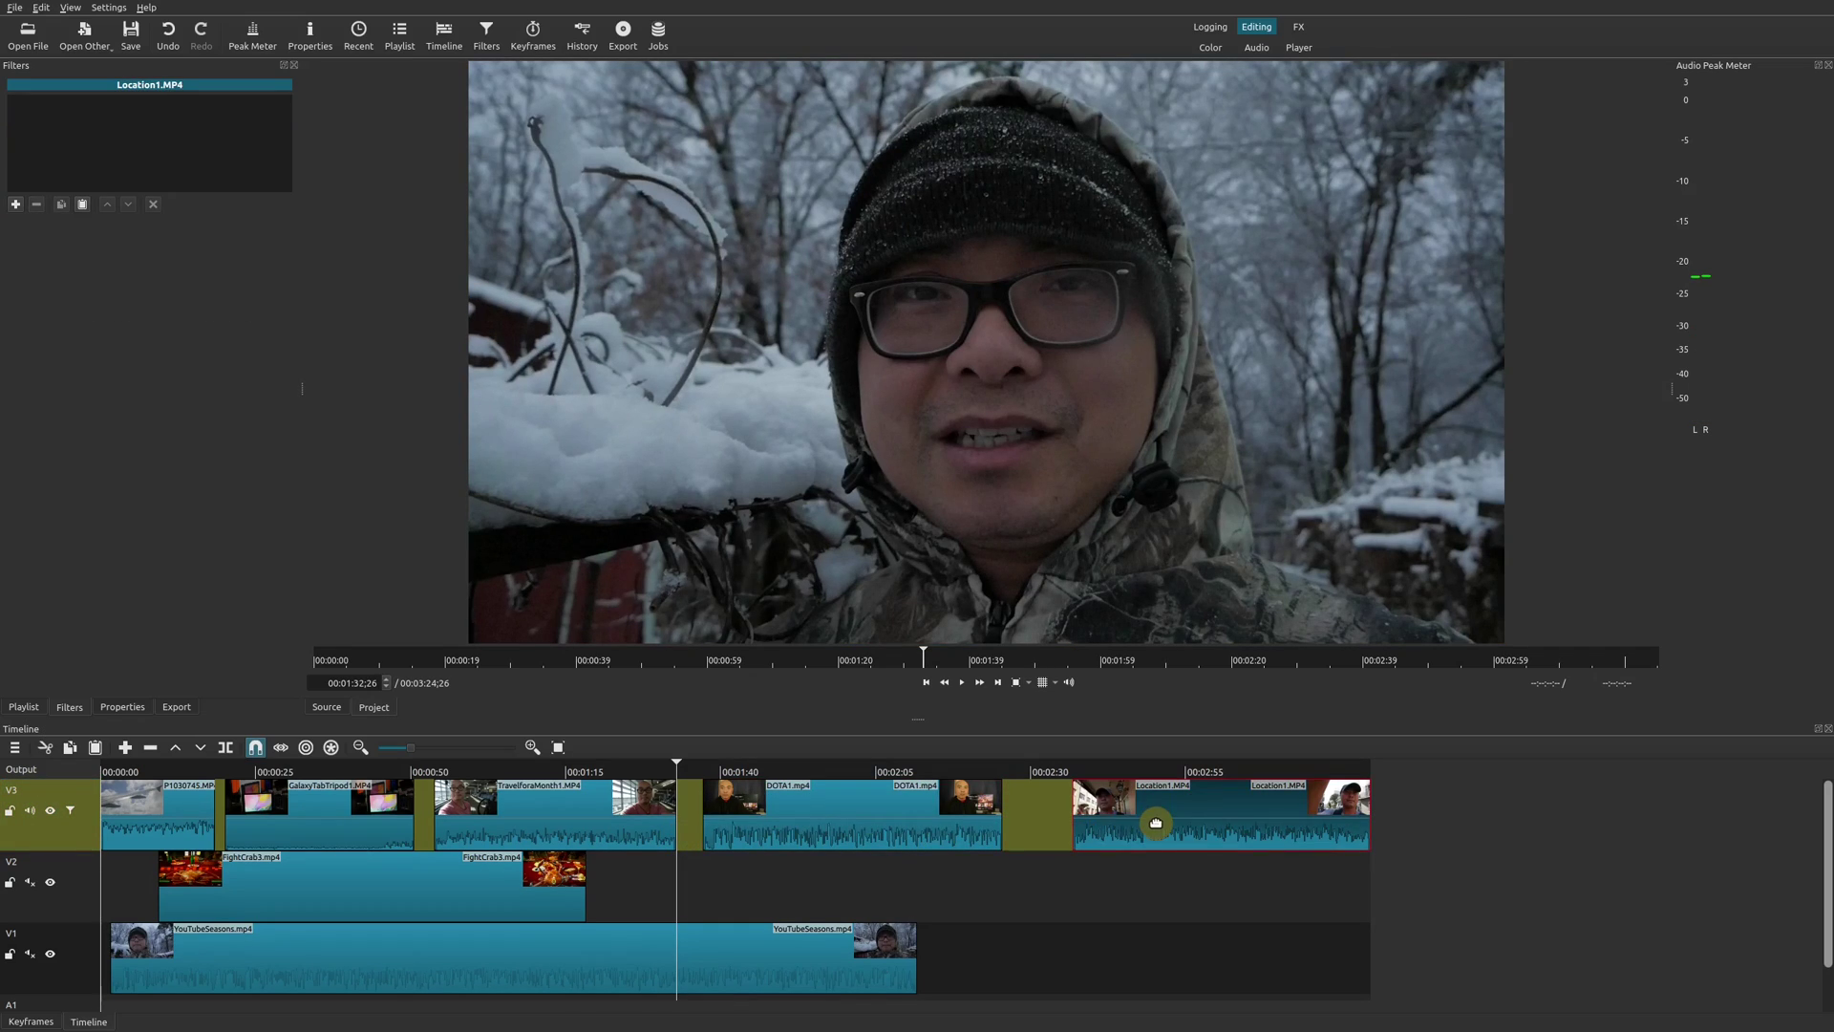
left_click(827, 770)
left_click(831, 797)
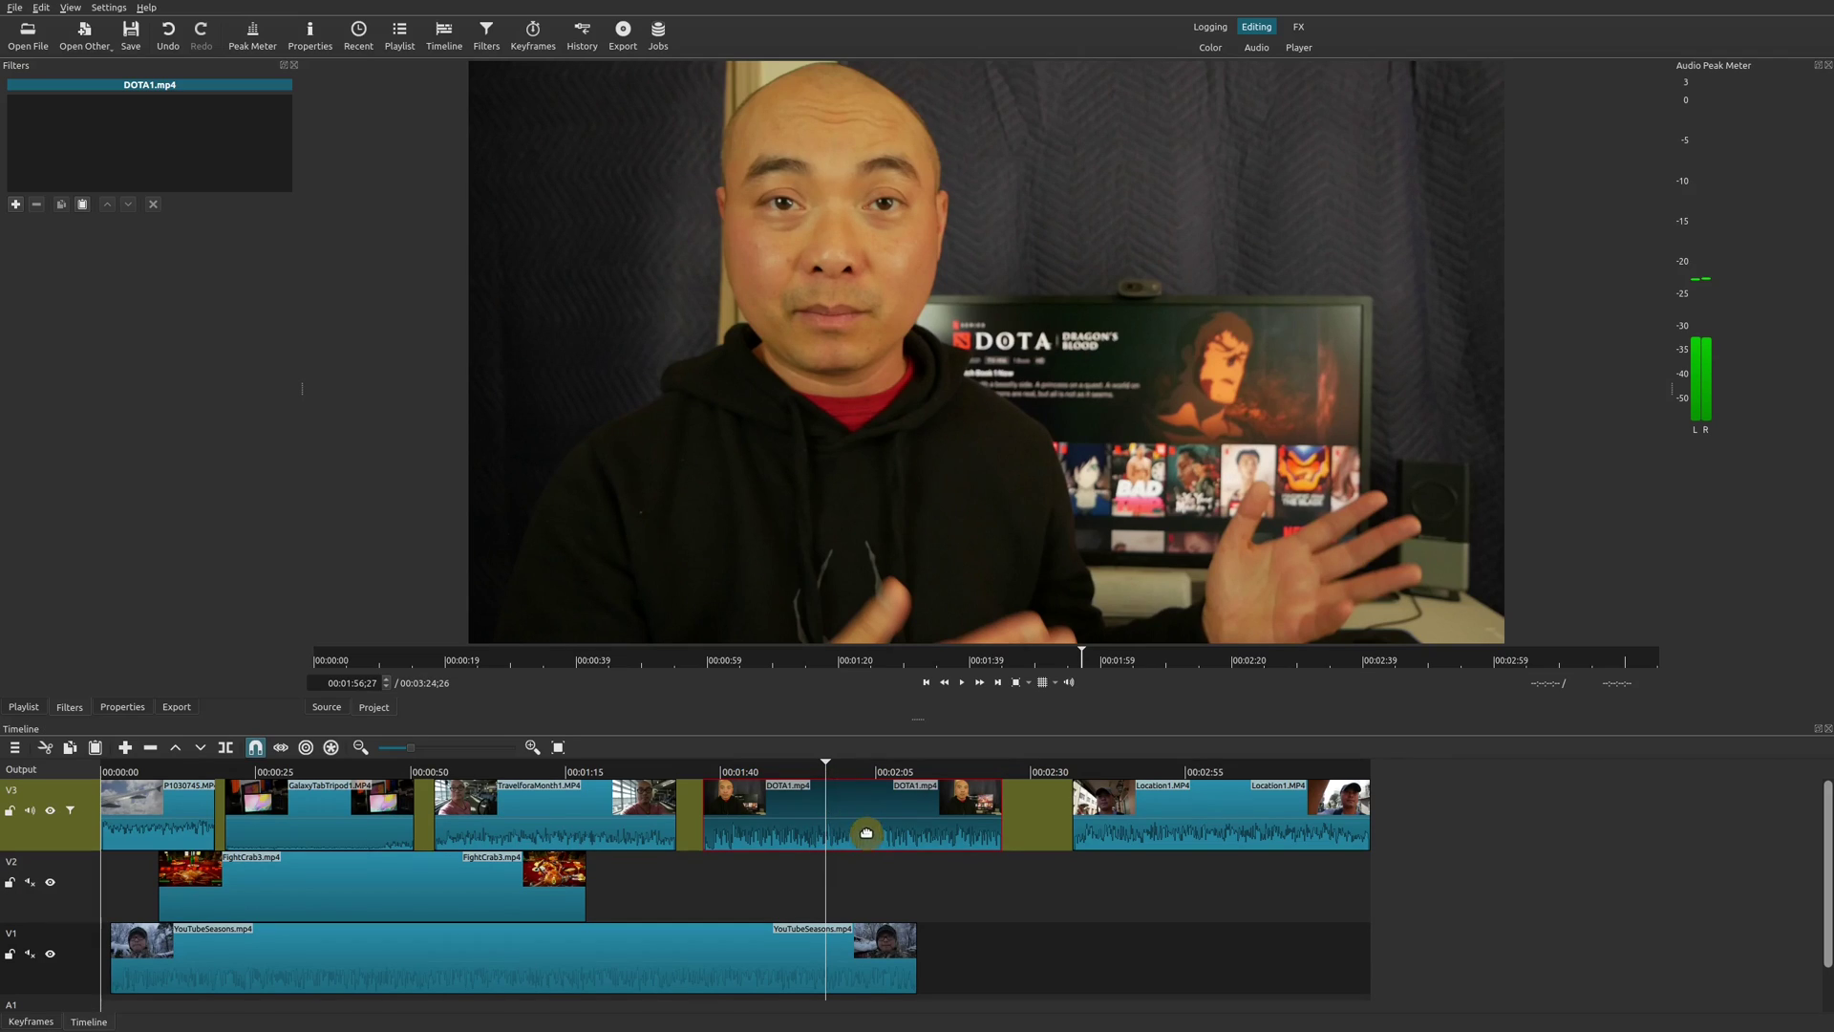
Give DOTA1.mp4 a Normalize: One Pass filter at -23.0 target loudness, favoriting Copy Channel.
left_click(16, 203)
left_click(16, 230)
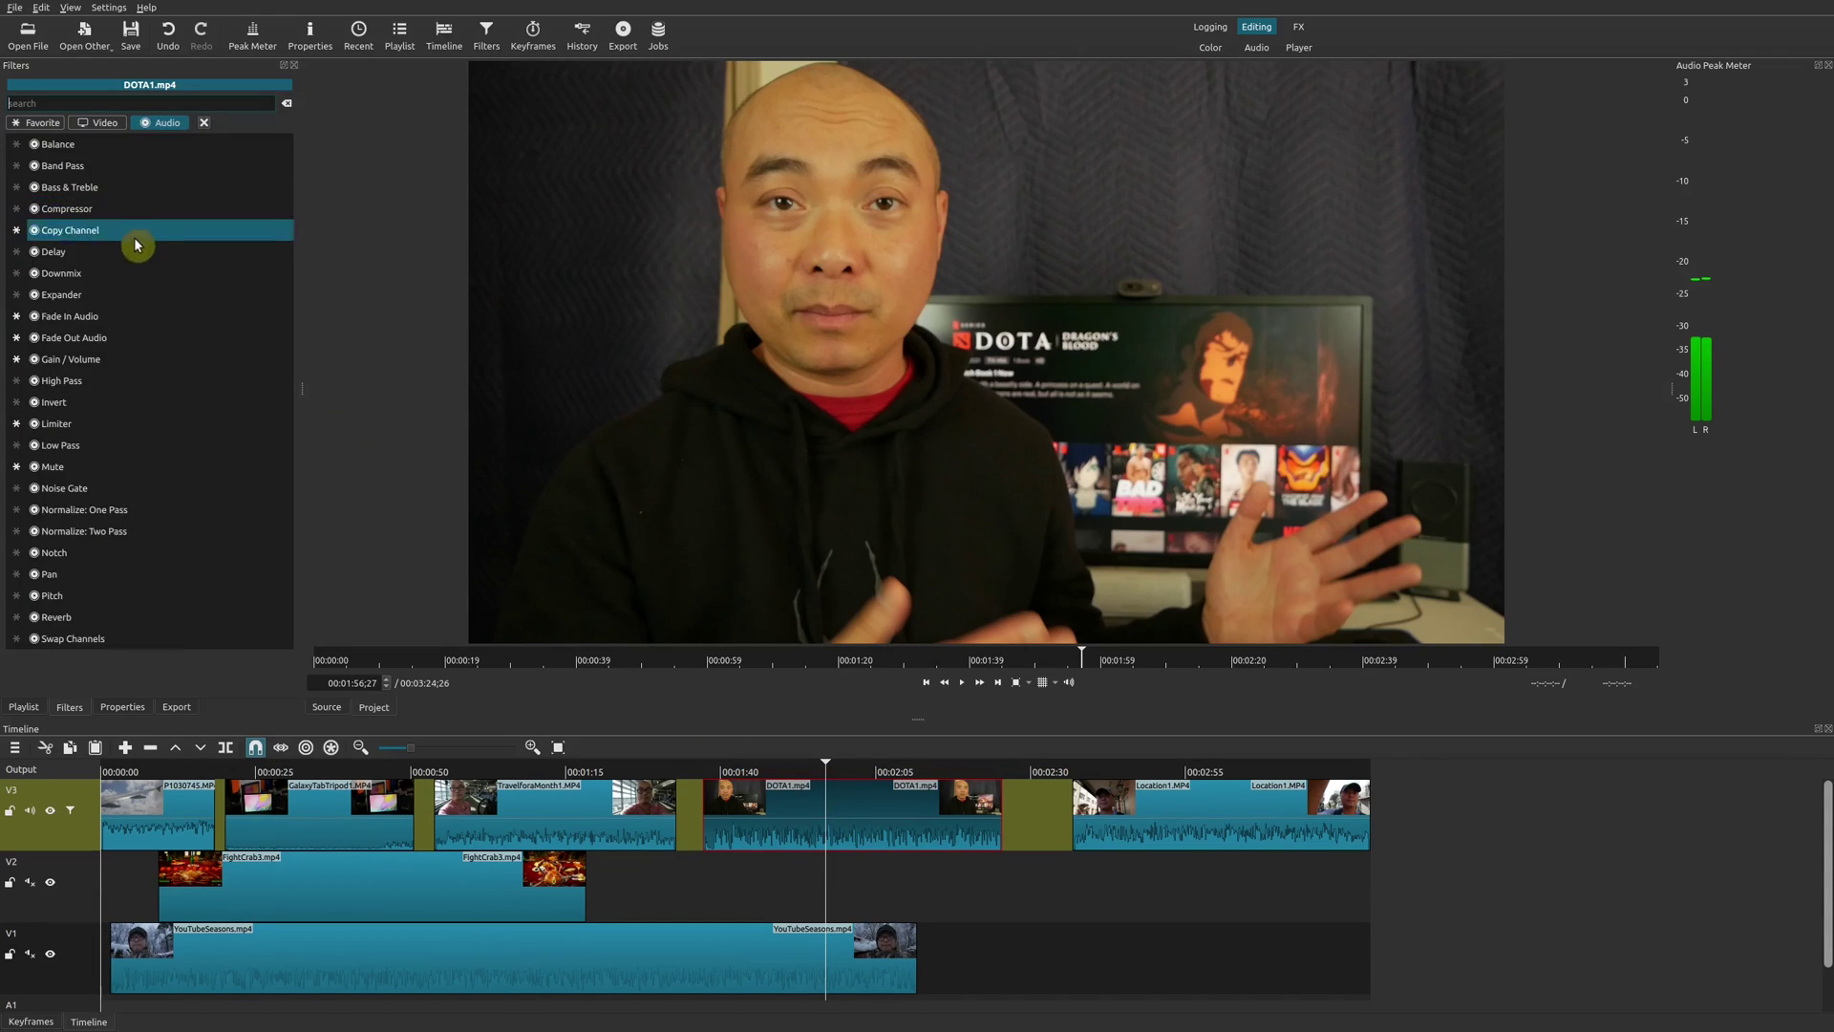
left_click(145, 509)
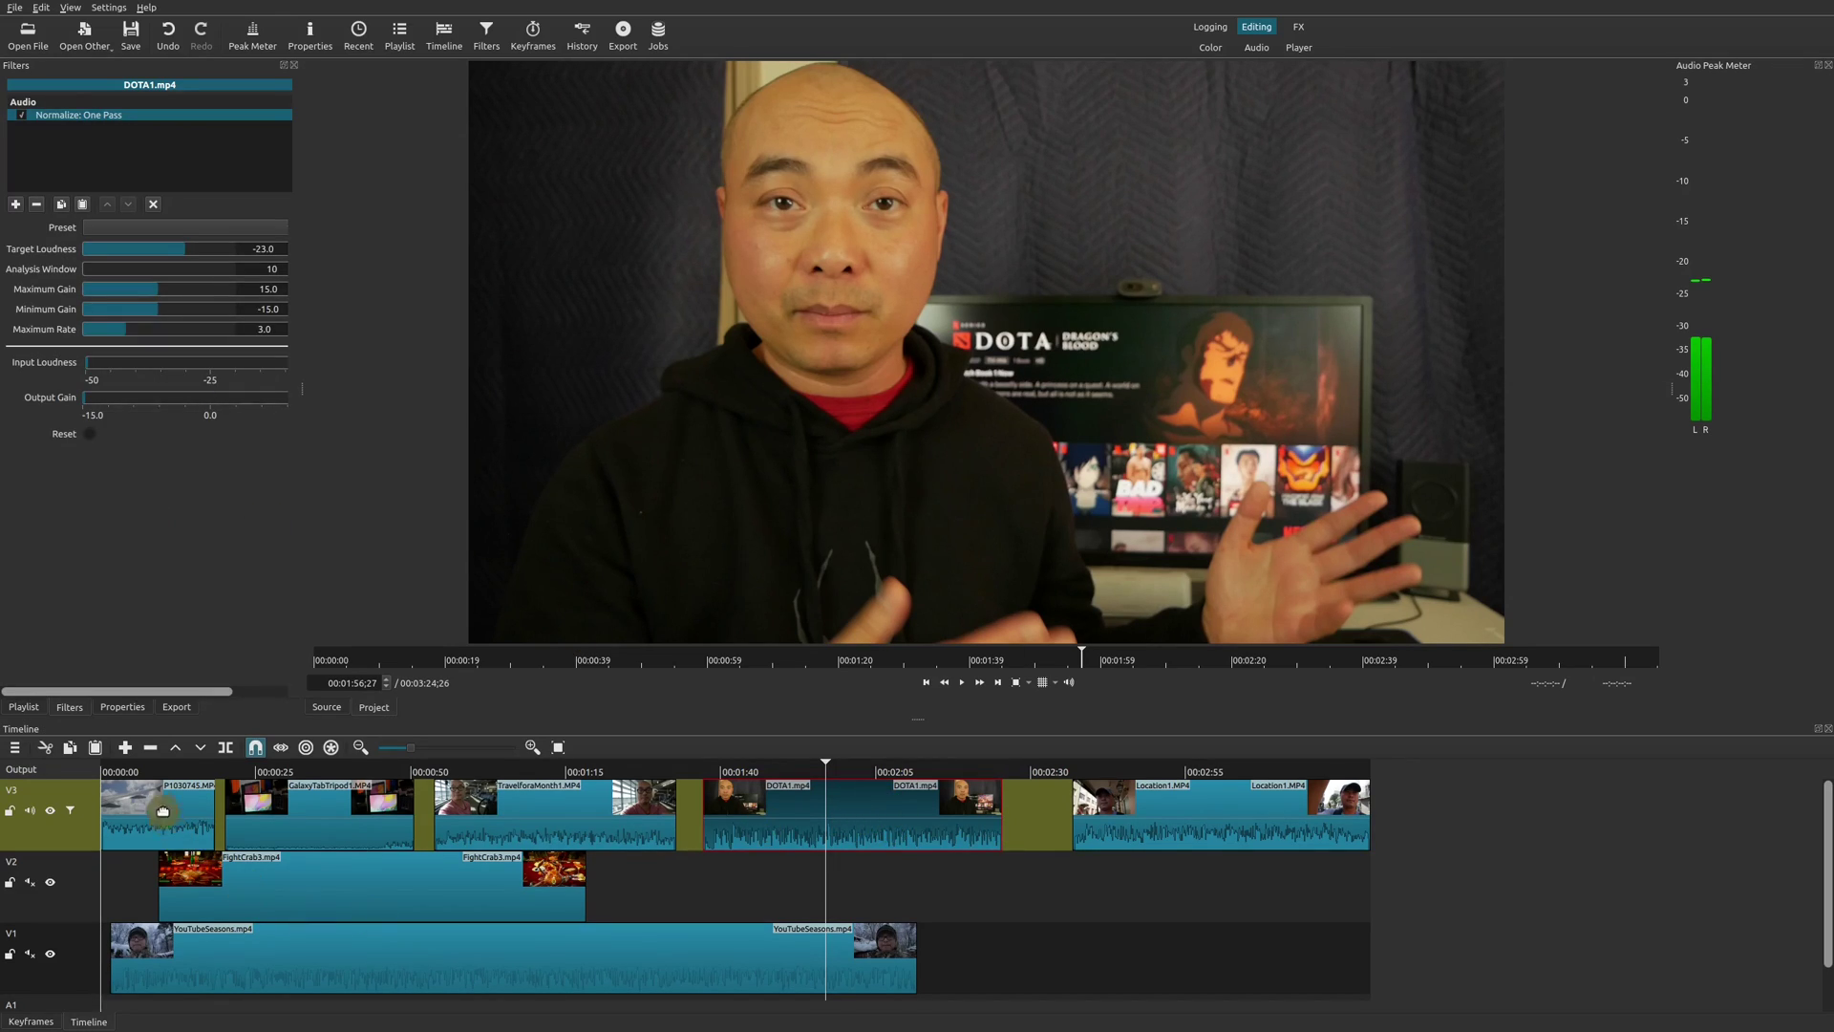
left_click(28, 764)
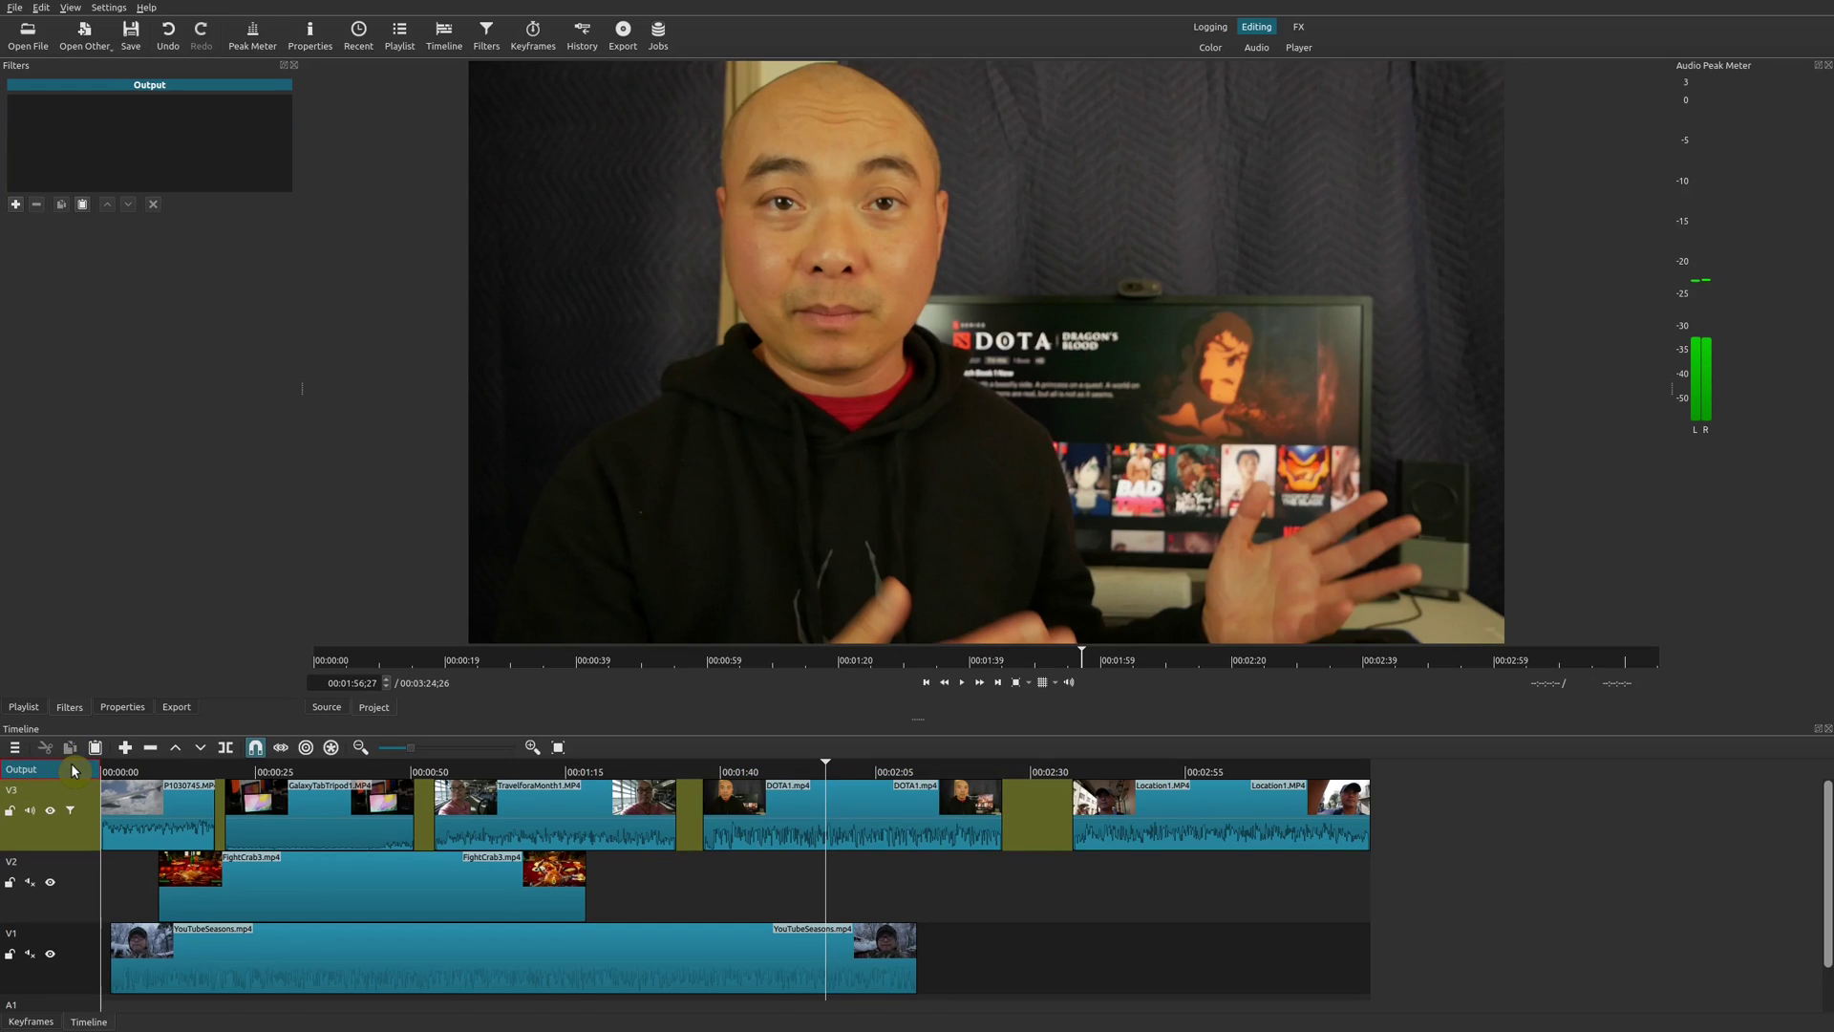
Select the V3 track to show its Limiter filter is still applied.
left_click(94, 804)
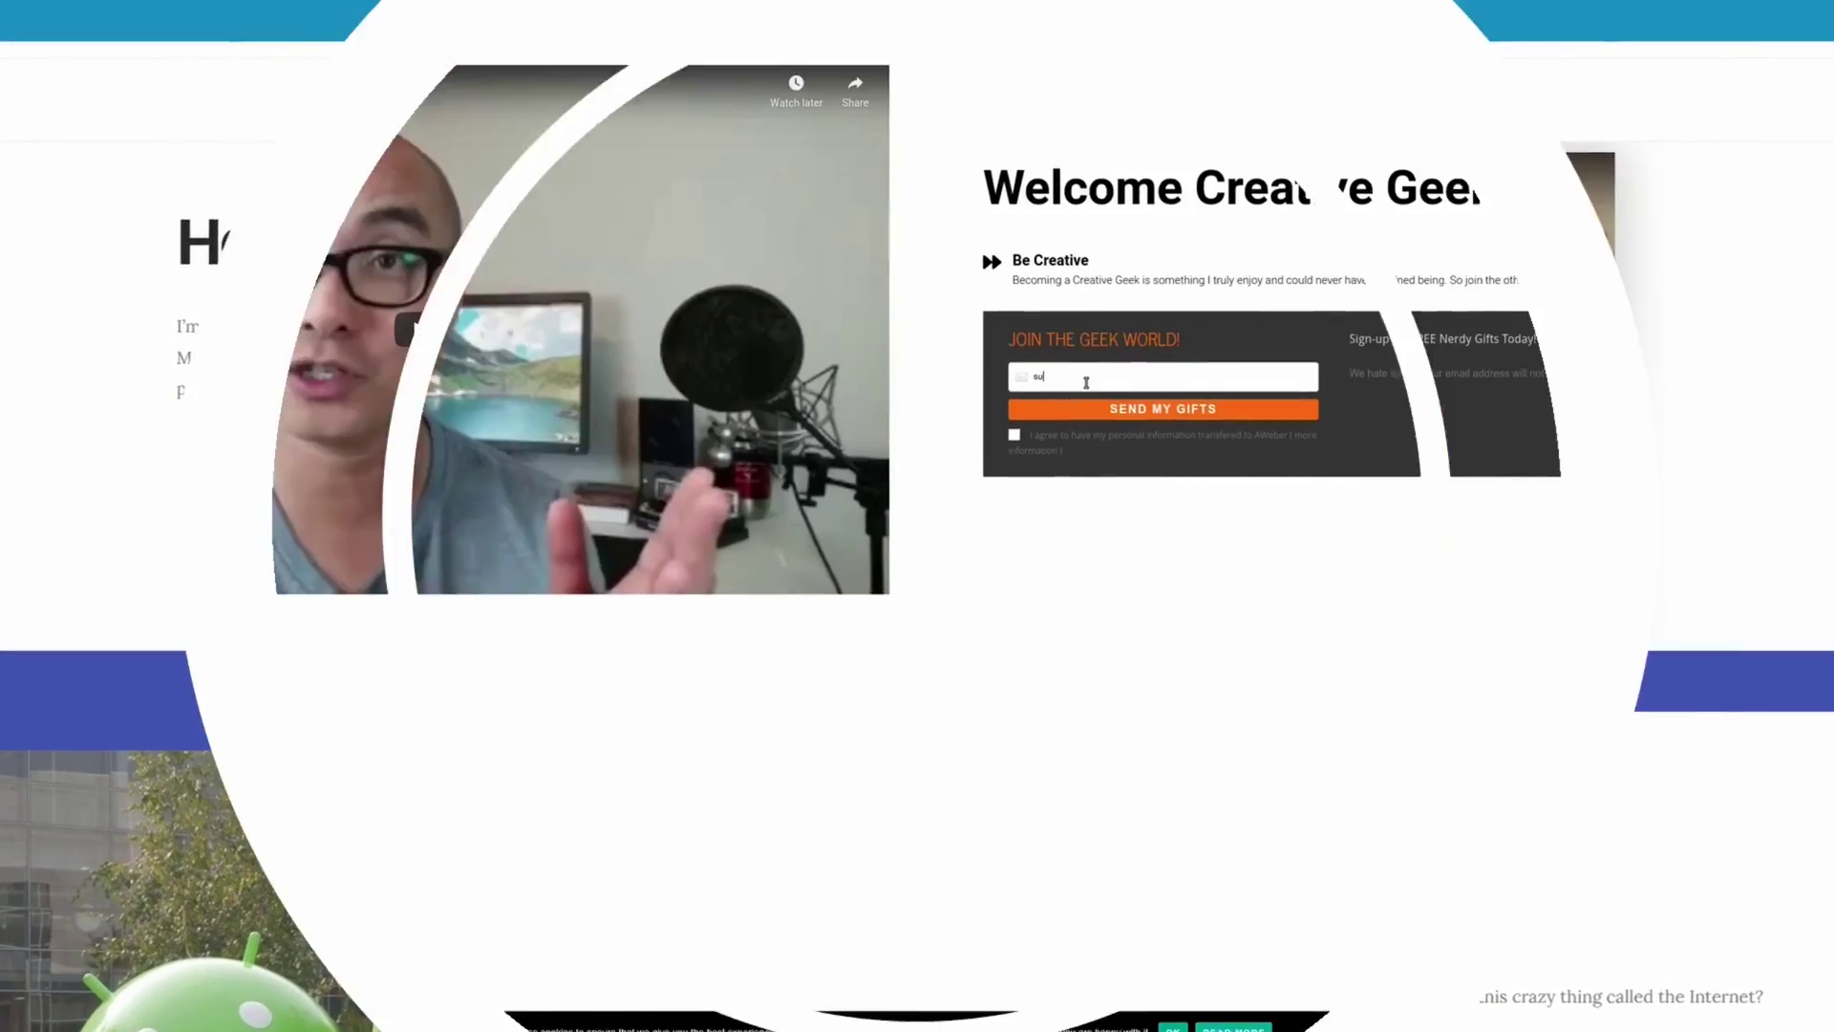
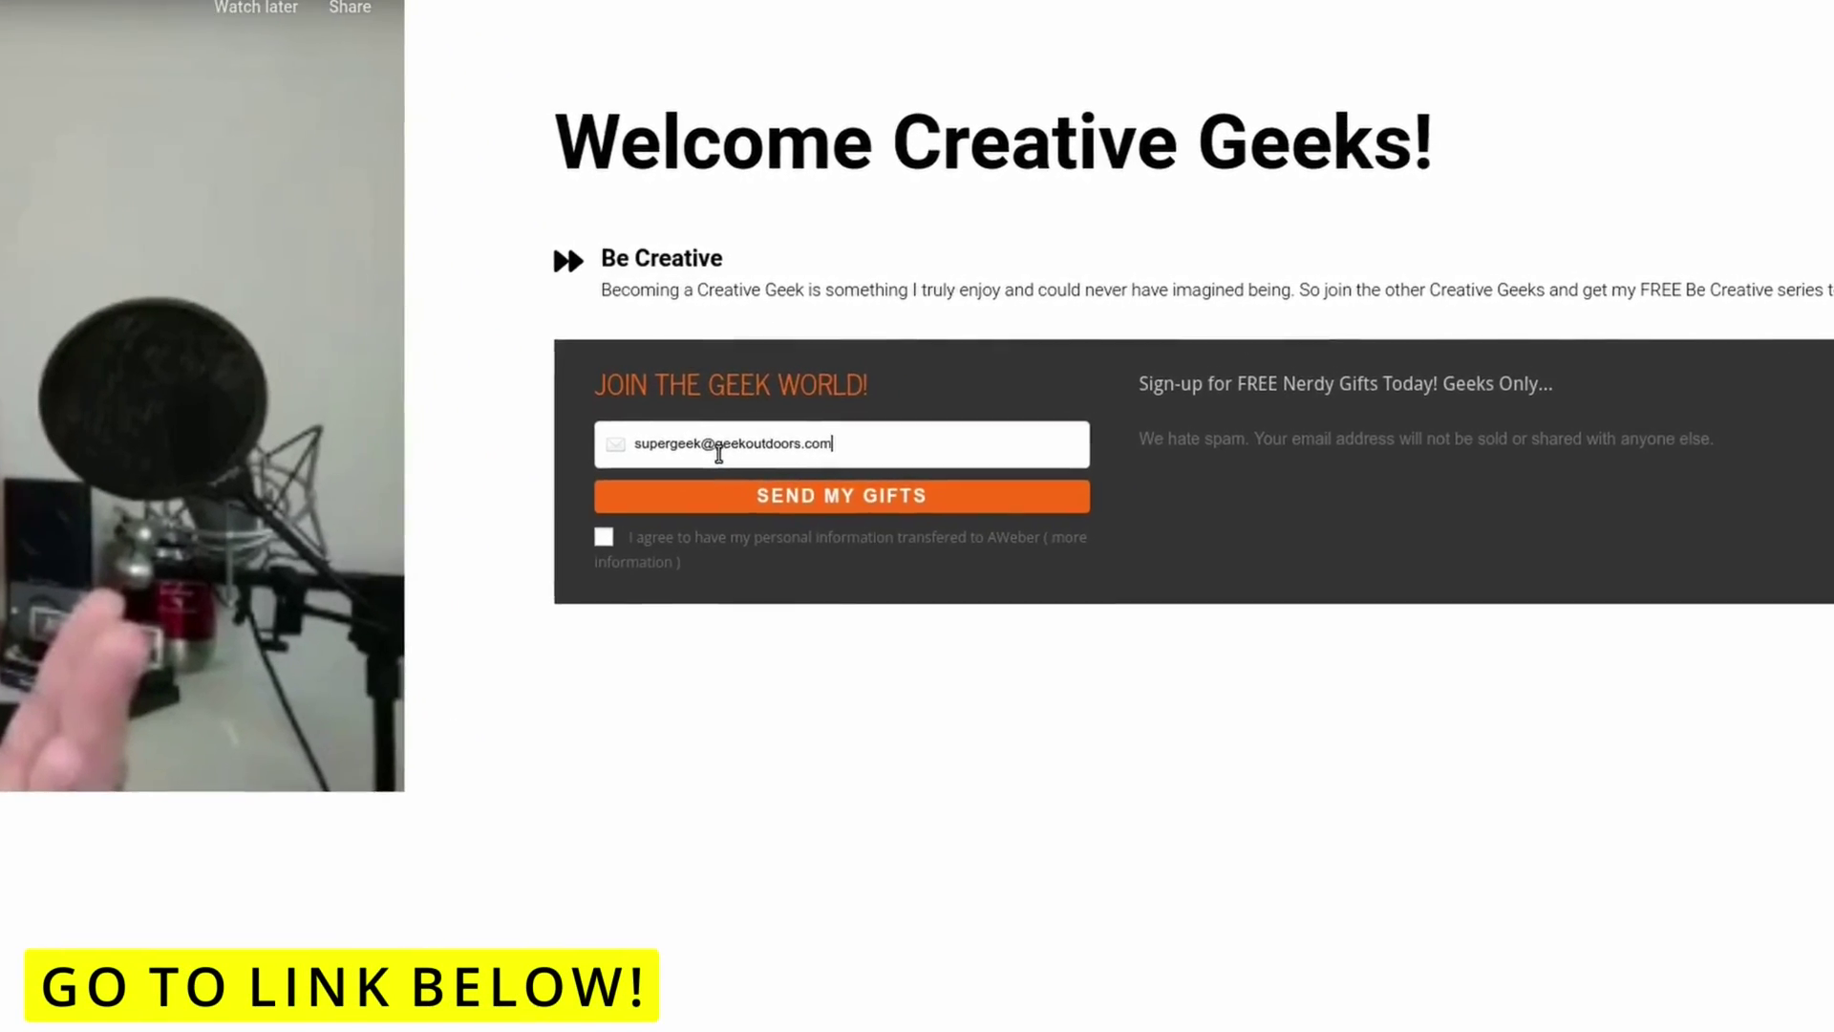